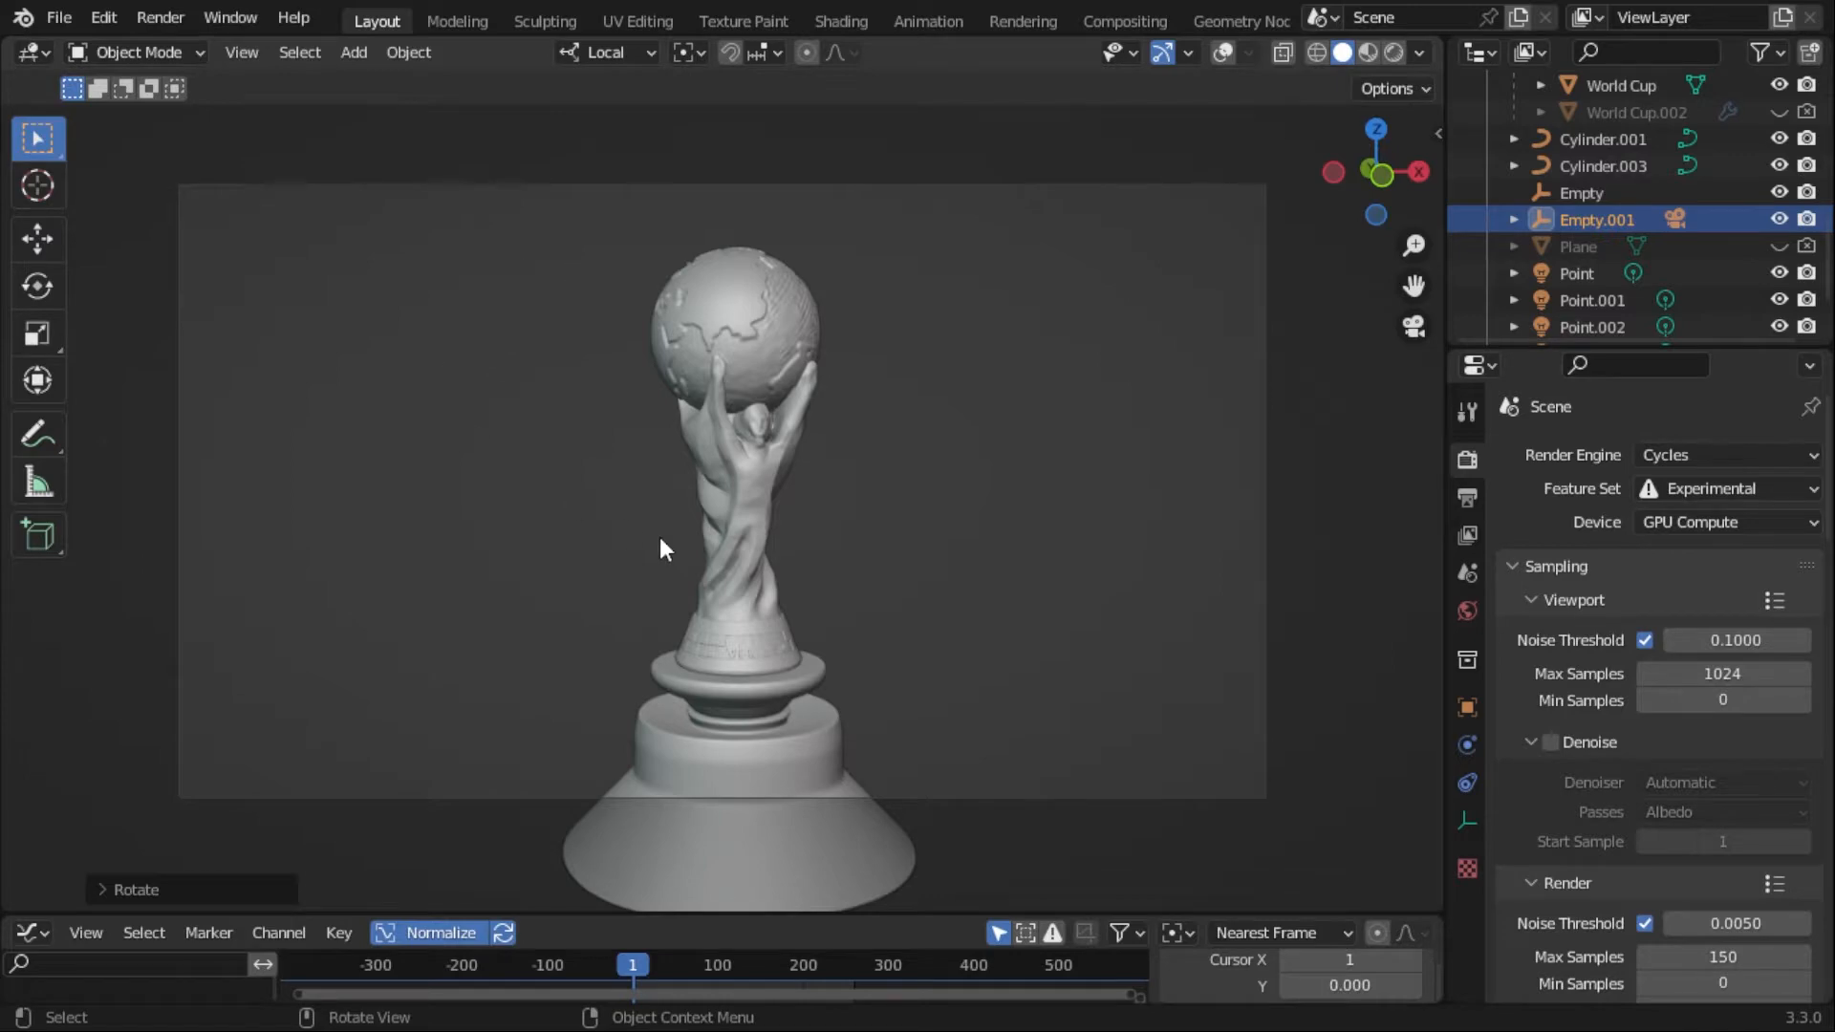
# - Show the viewport overlays, inspect the trophy in Material Preview shading from several angles, and return to the camera view
pyautogui.click(1222, 53)
pyautogui.moveTo(826, 487); pyautogui.dragTo(960, 507, button='middle')
pyautogui.press('KP_0')
pyautogui.click(1368, 52)
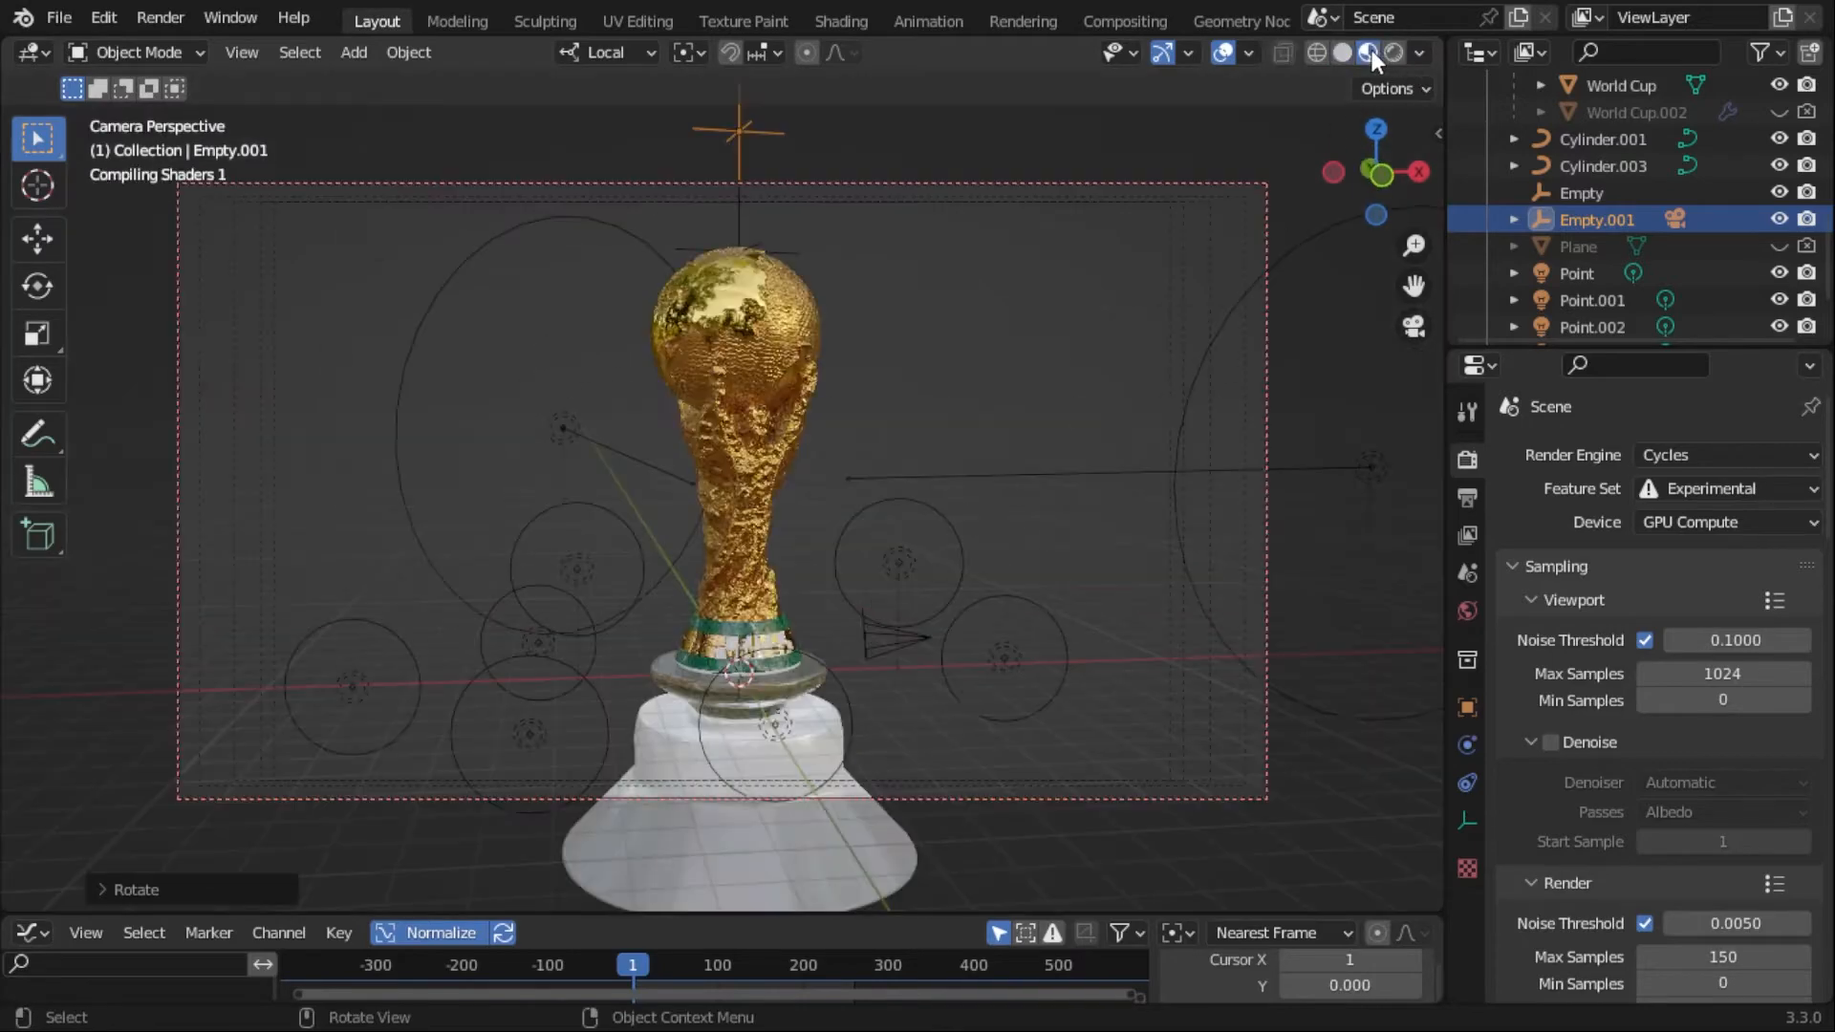
pyautogui.moveTo(995, 426); pyautogui.dragTo(980, 429, button='middle')
pyautogui.scroll(5, 932, 487)
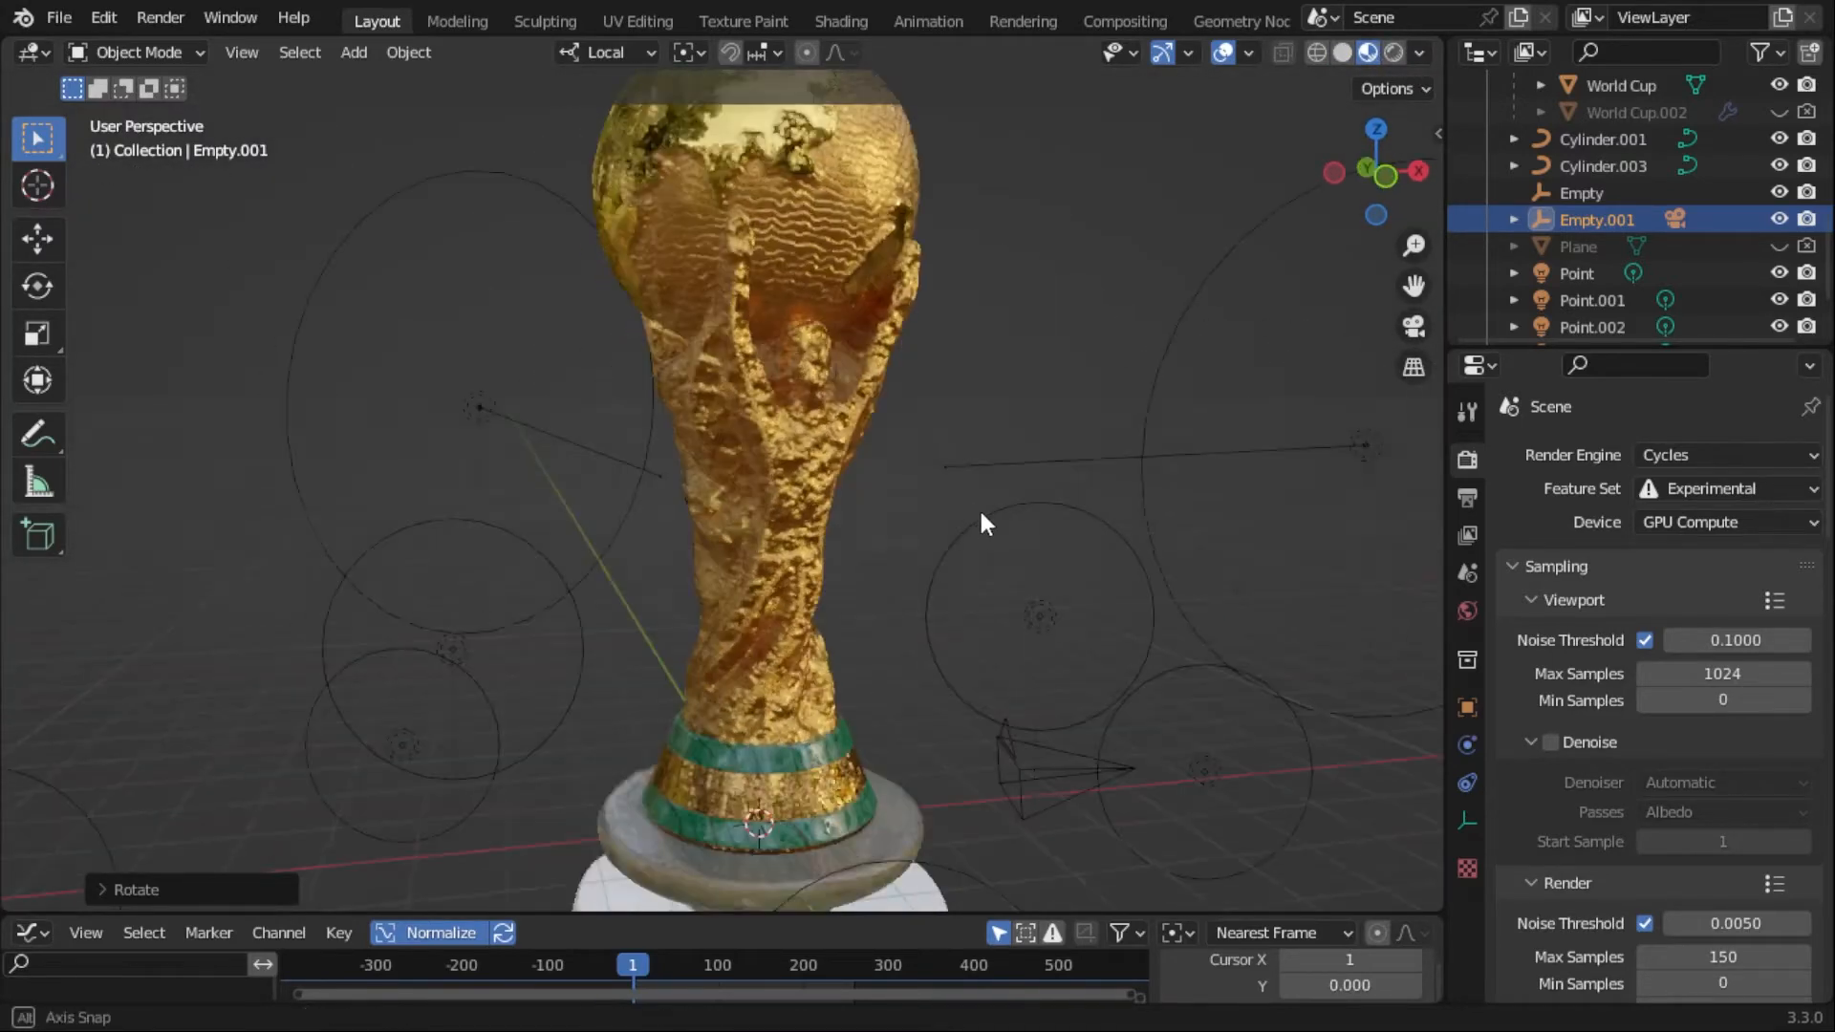
pyautogui.moveTo(983, 525); pyautogui.dragTo(899, 489, button='middle')
pyautogui.press('KP_0')
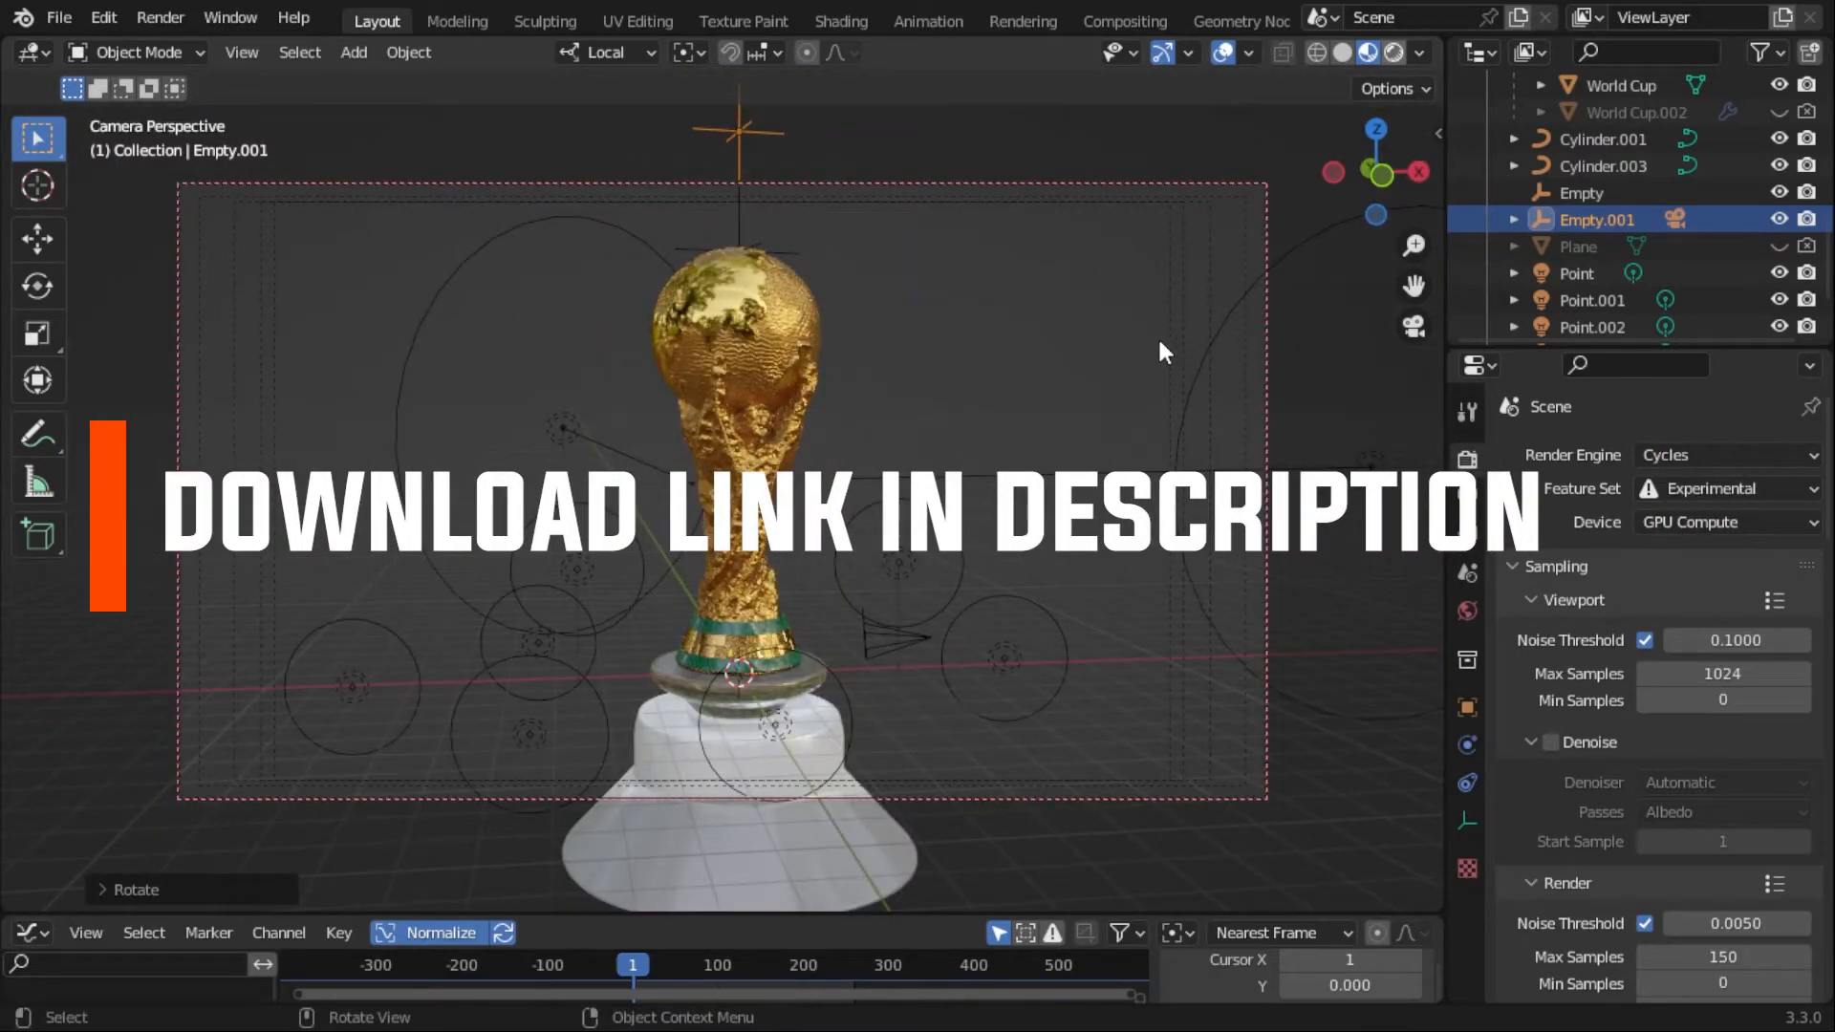
# - Preview the trophy in Rendered shading through the camera with the overlays hidden
pyautogui.press('z')
pyautogui.press('8')
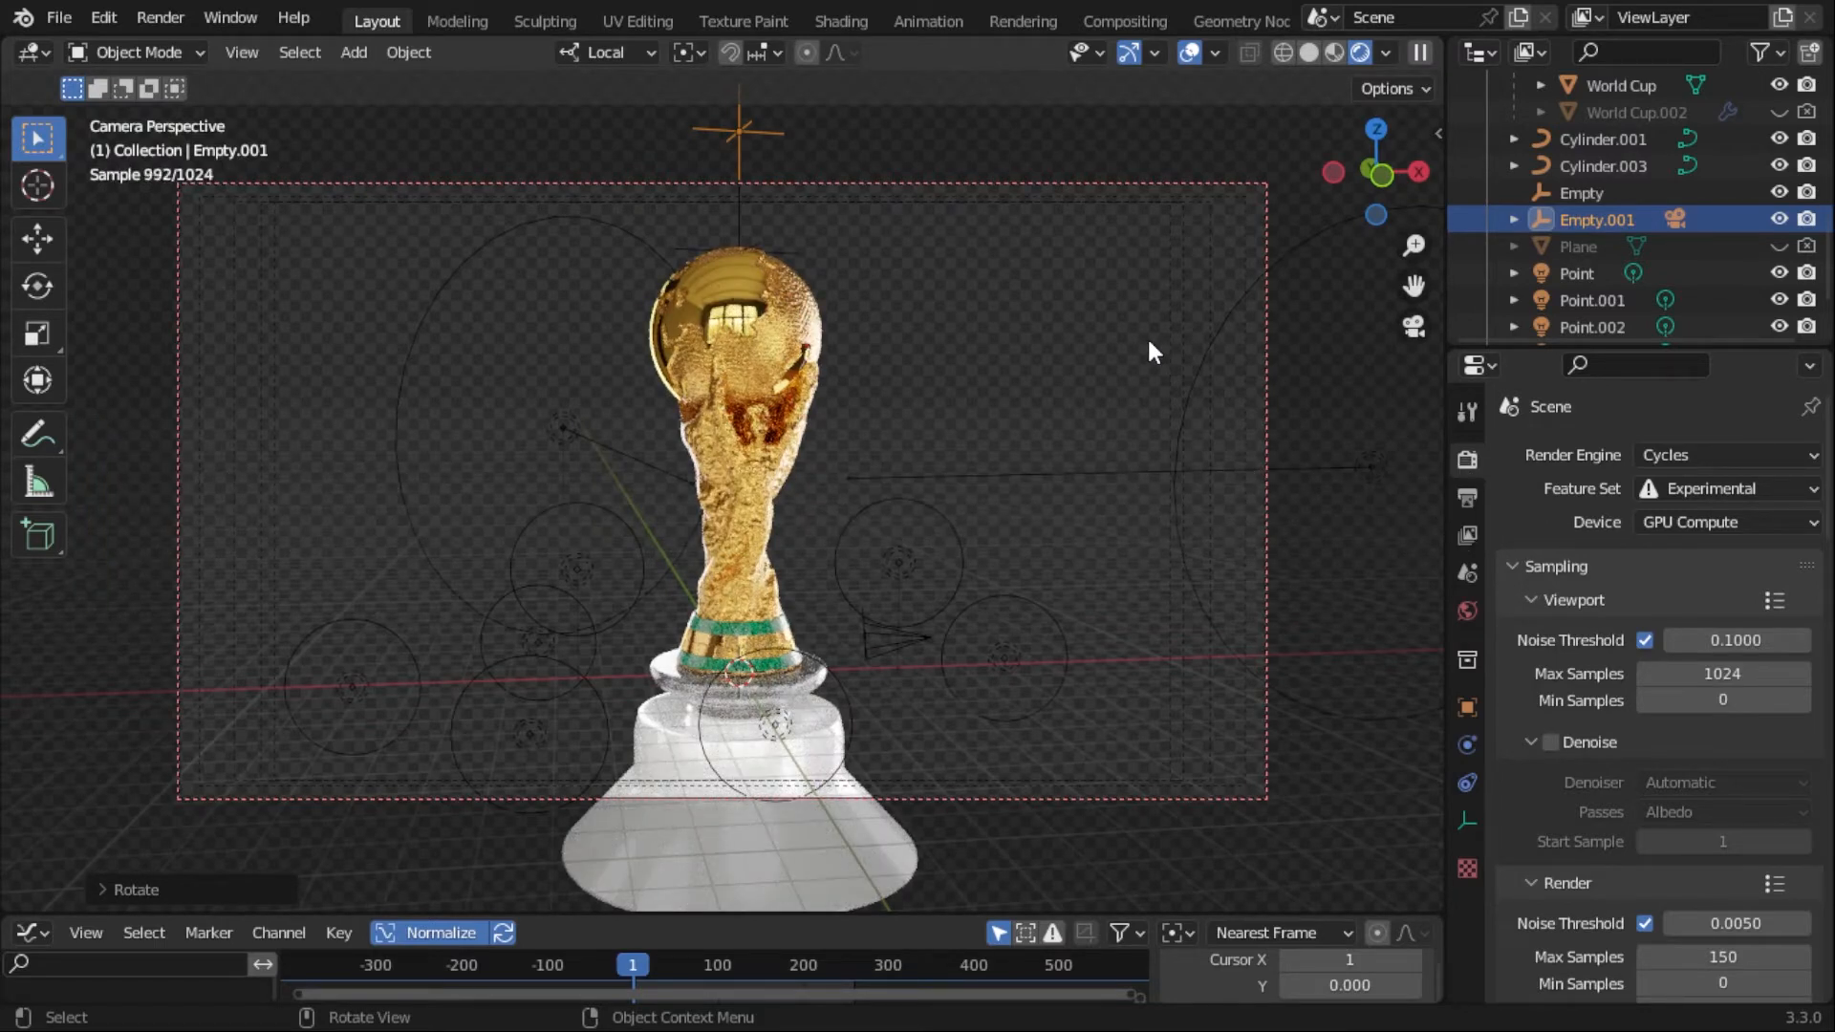
pyautogui.click(1188, 51)
# - Play the trophy animation in the rendered view, scrub the timeline to frame 216, and return to frame 1
pyautogui.press('space')
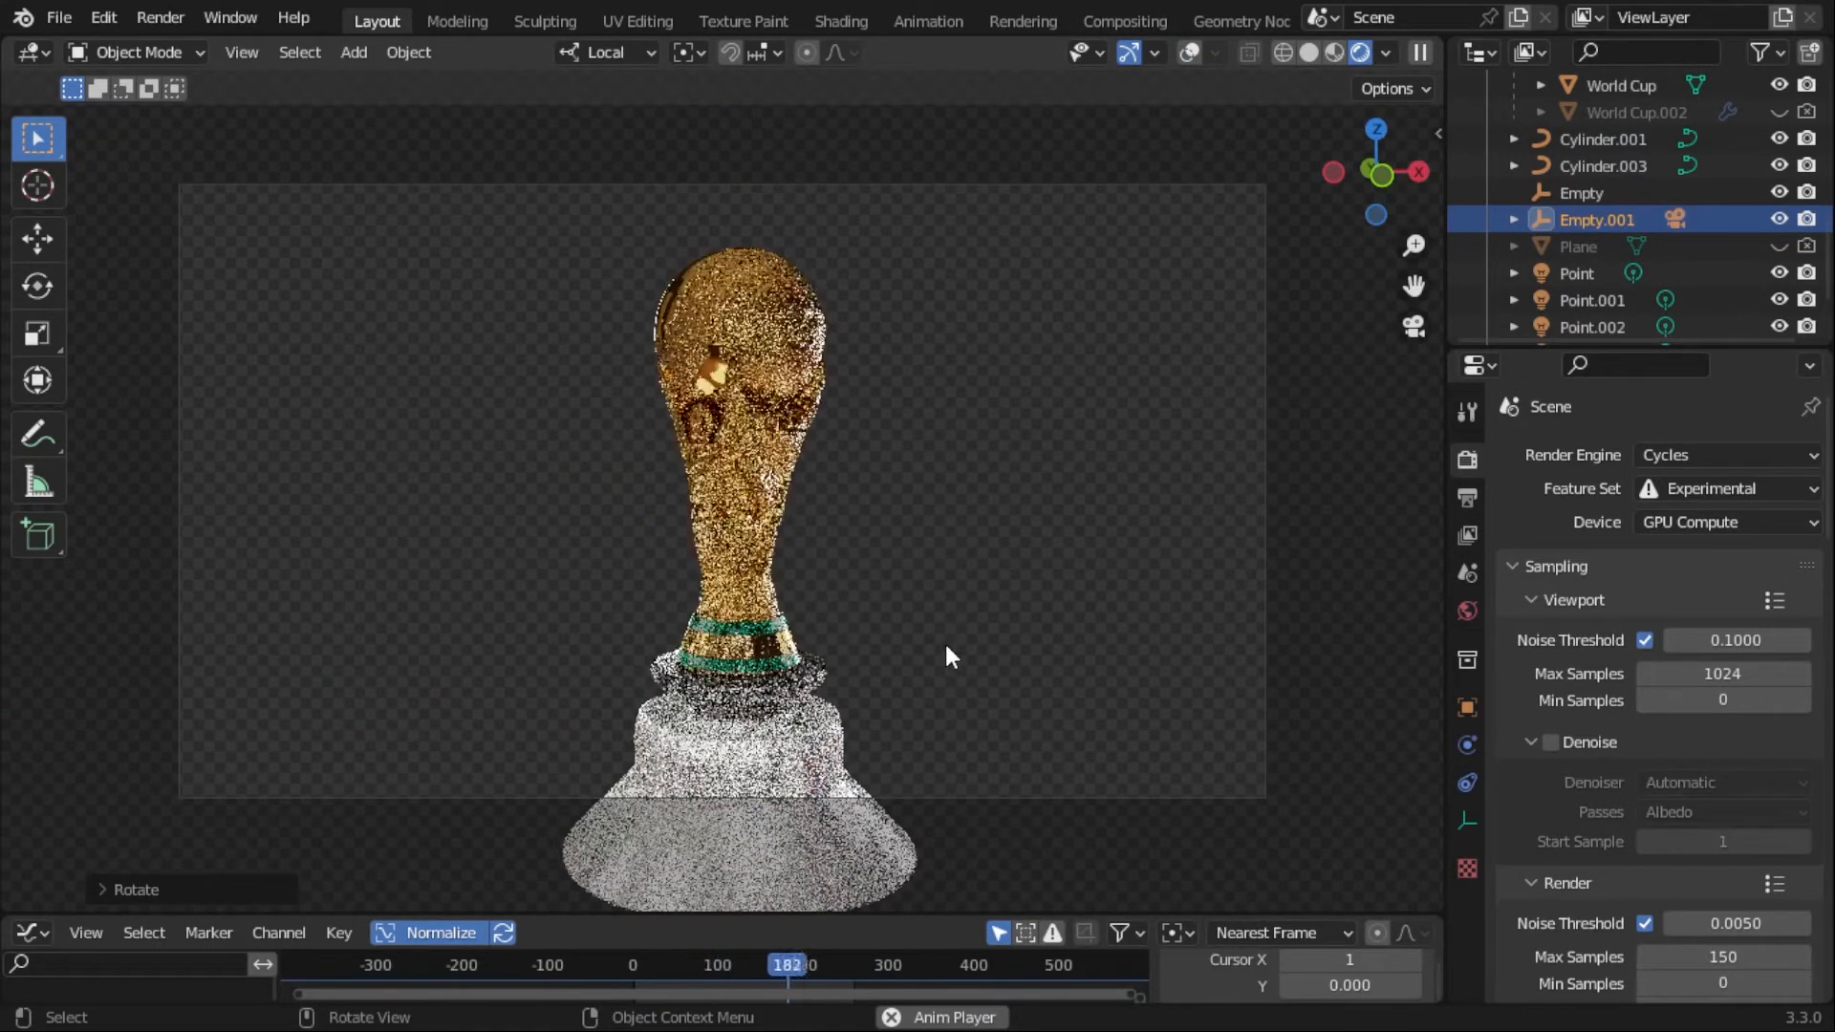
pyautogui.press('space')
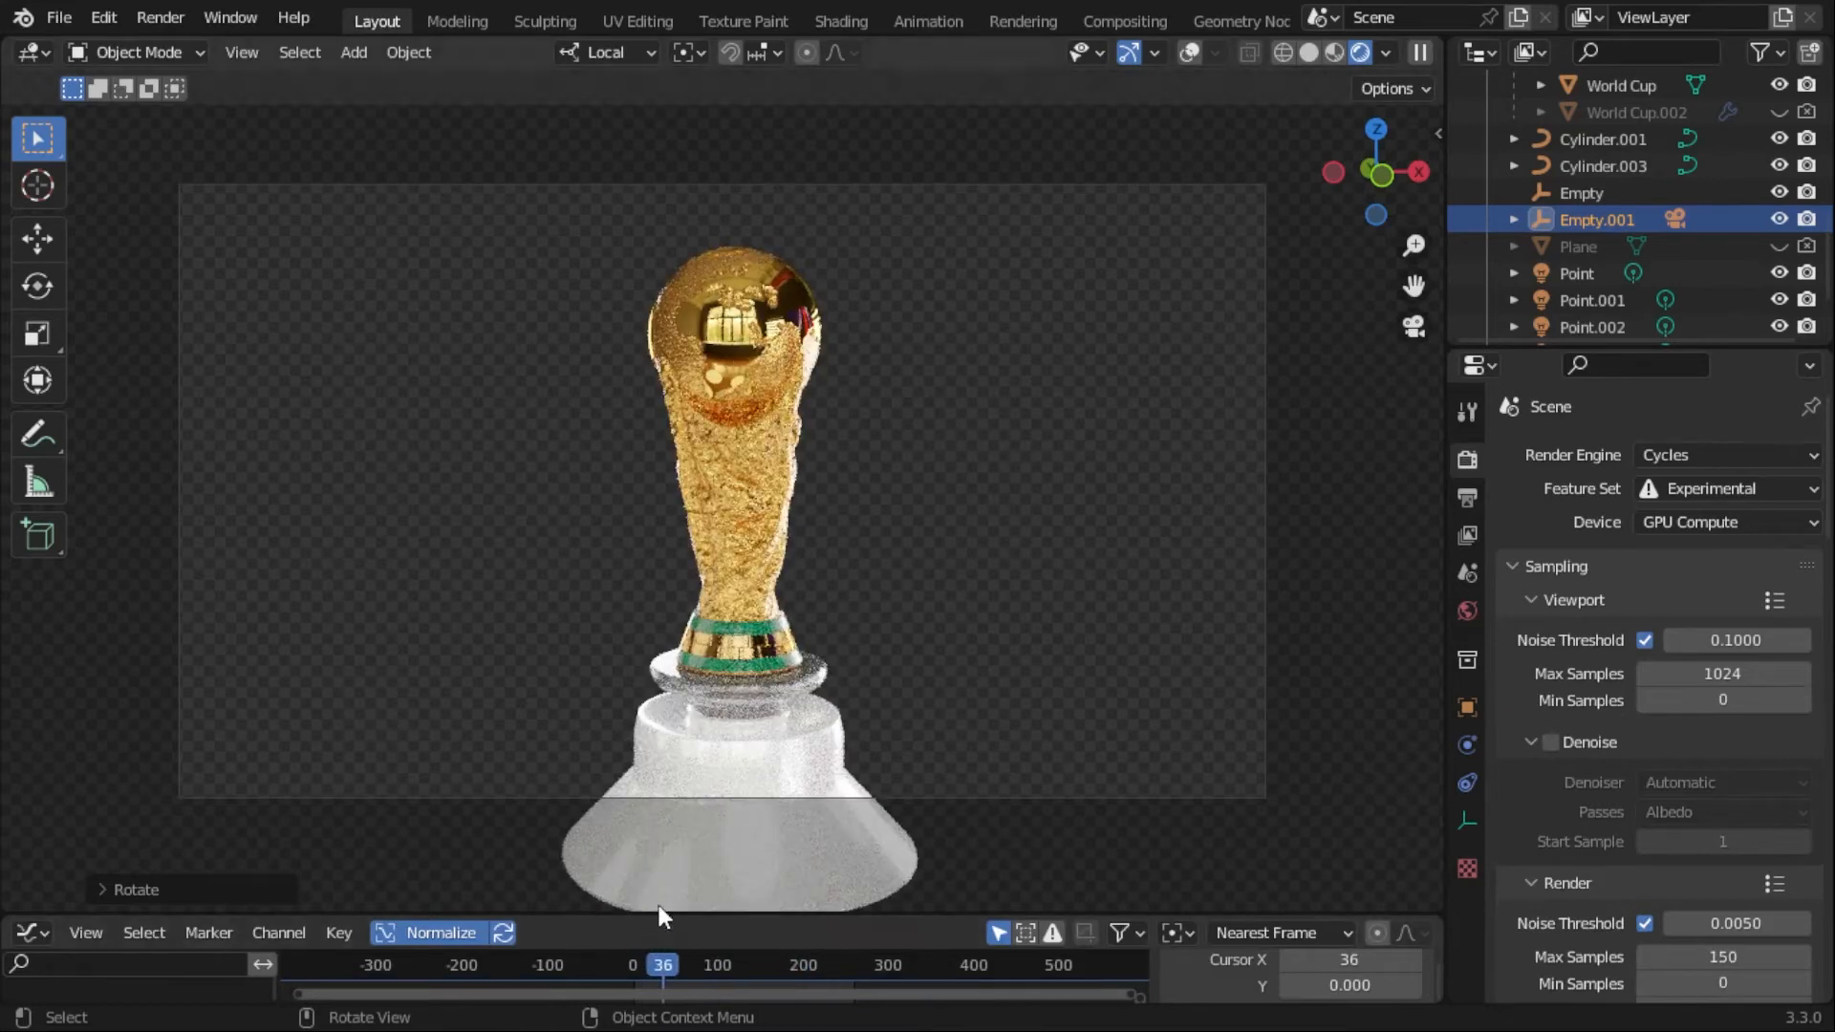
pyautogui.click(693, 960)
pyautogui.moveTo(694, 959); pyautogui.dragTo(815, 959)
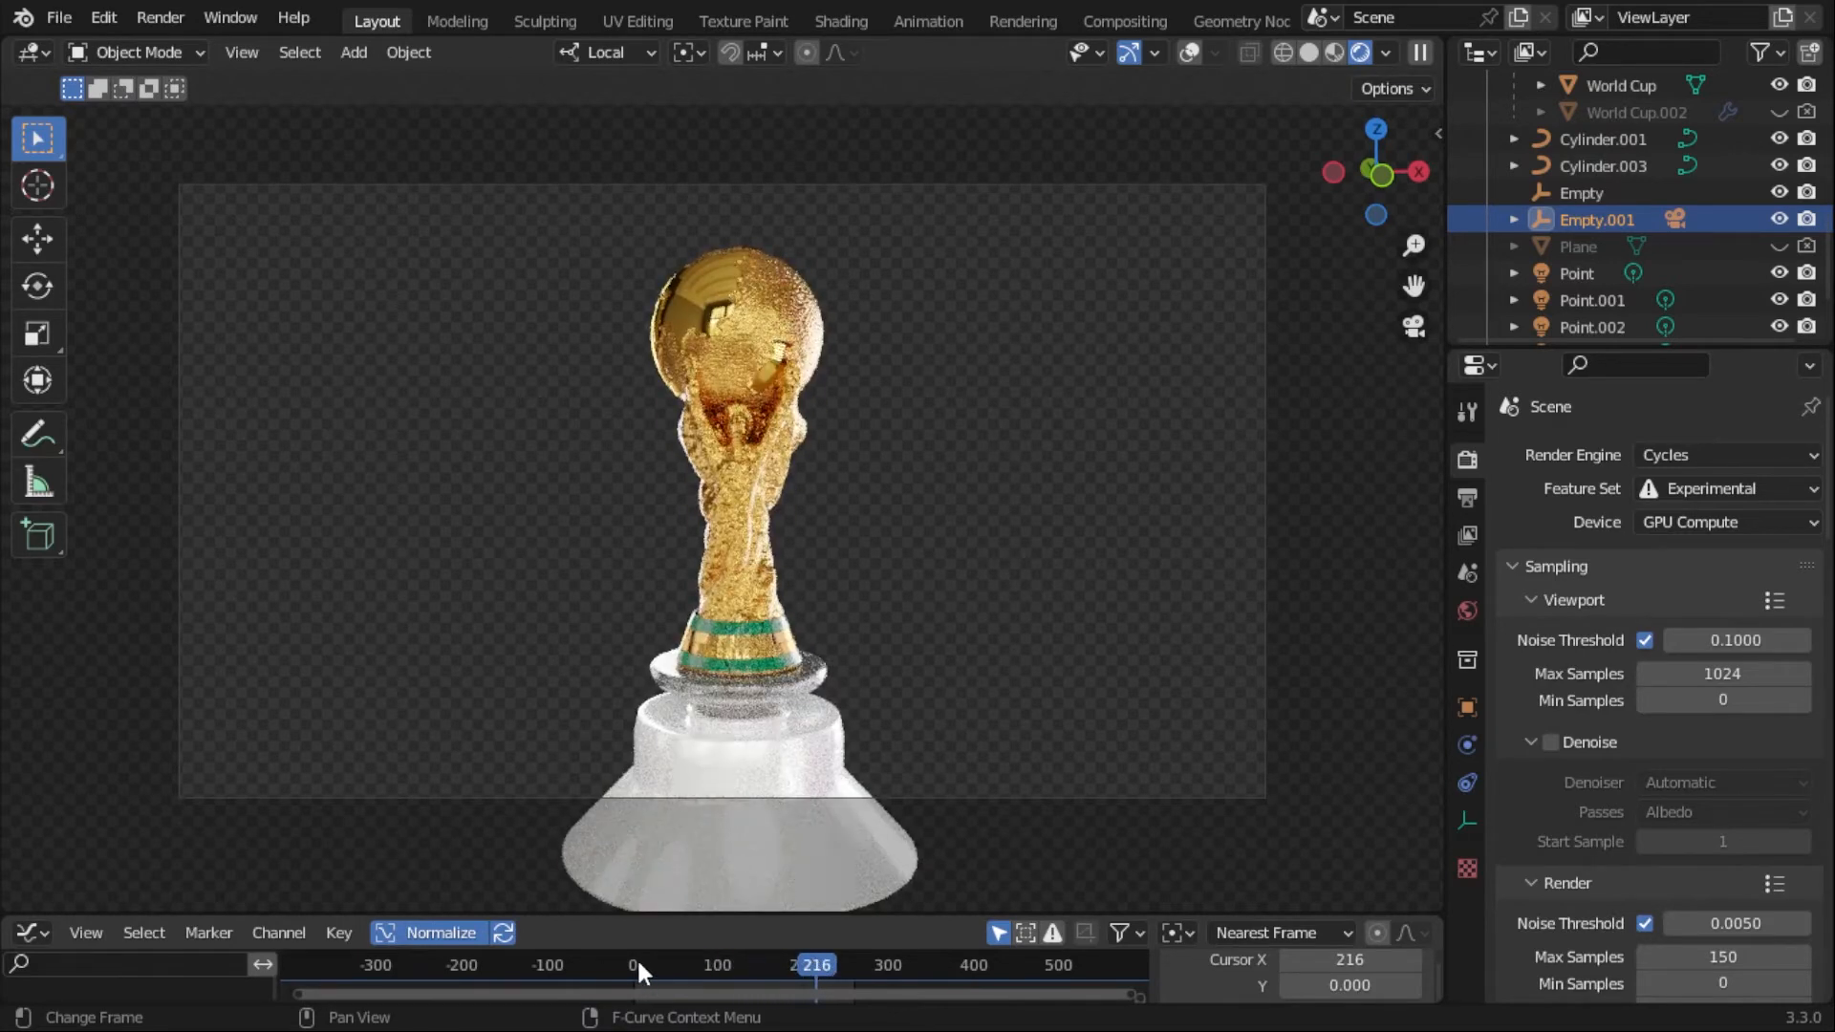
pyautogui.hotkey('shift', 'Left')
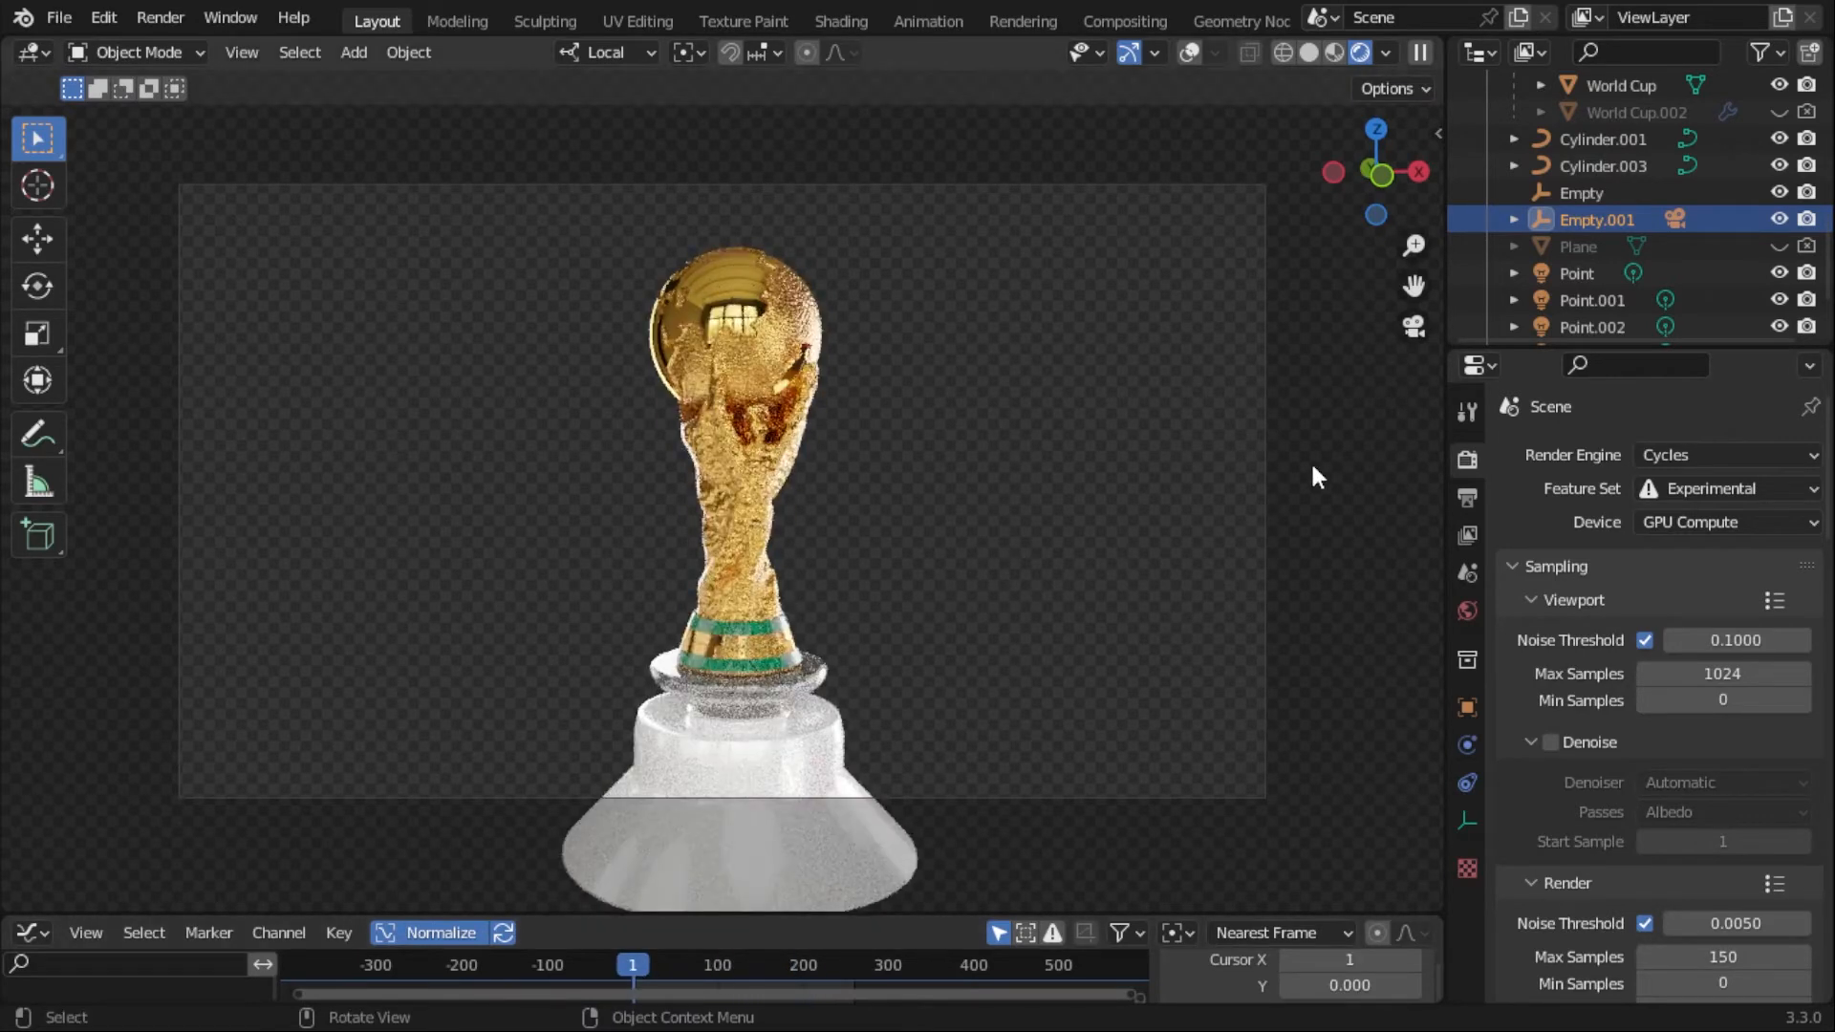
# - Display the world settings with the environment texture, and switch the viewport to Solid shading with overlays shown
pyautogui.click(1468, 611)
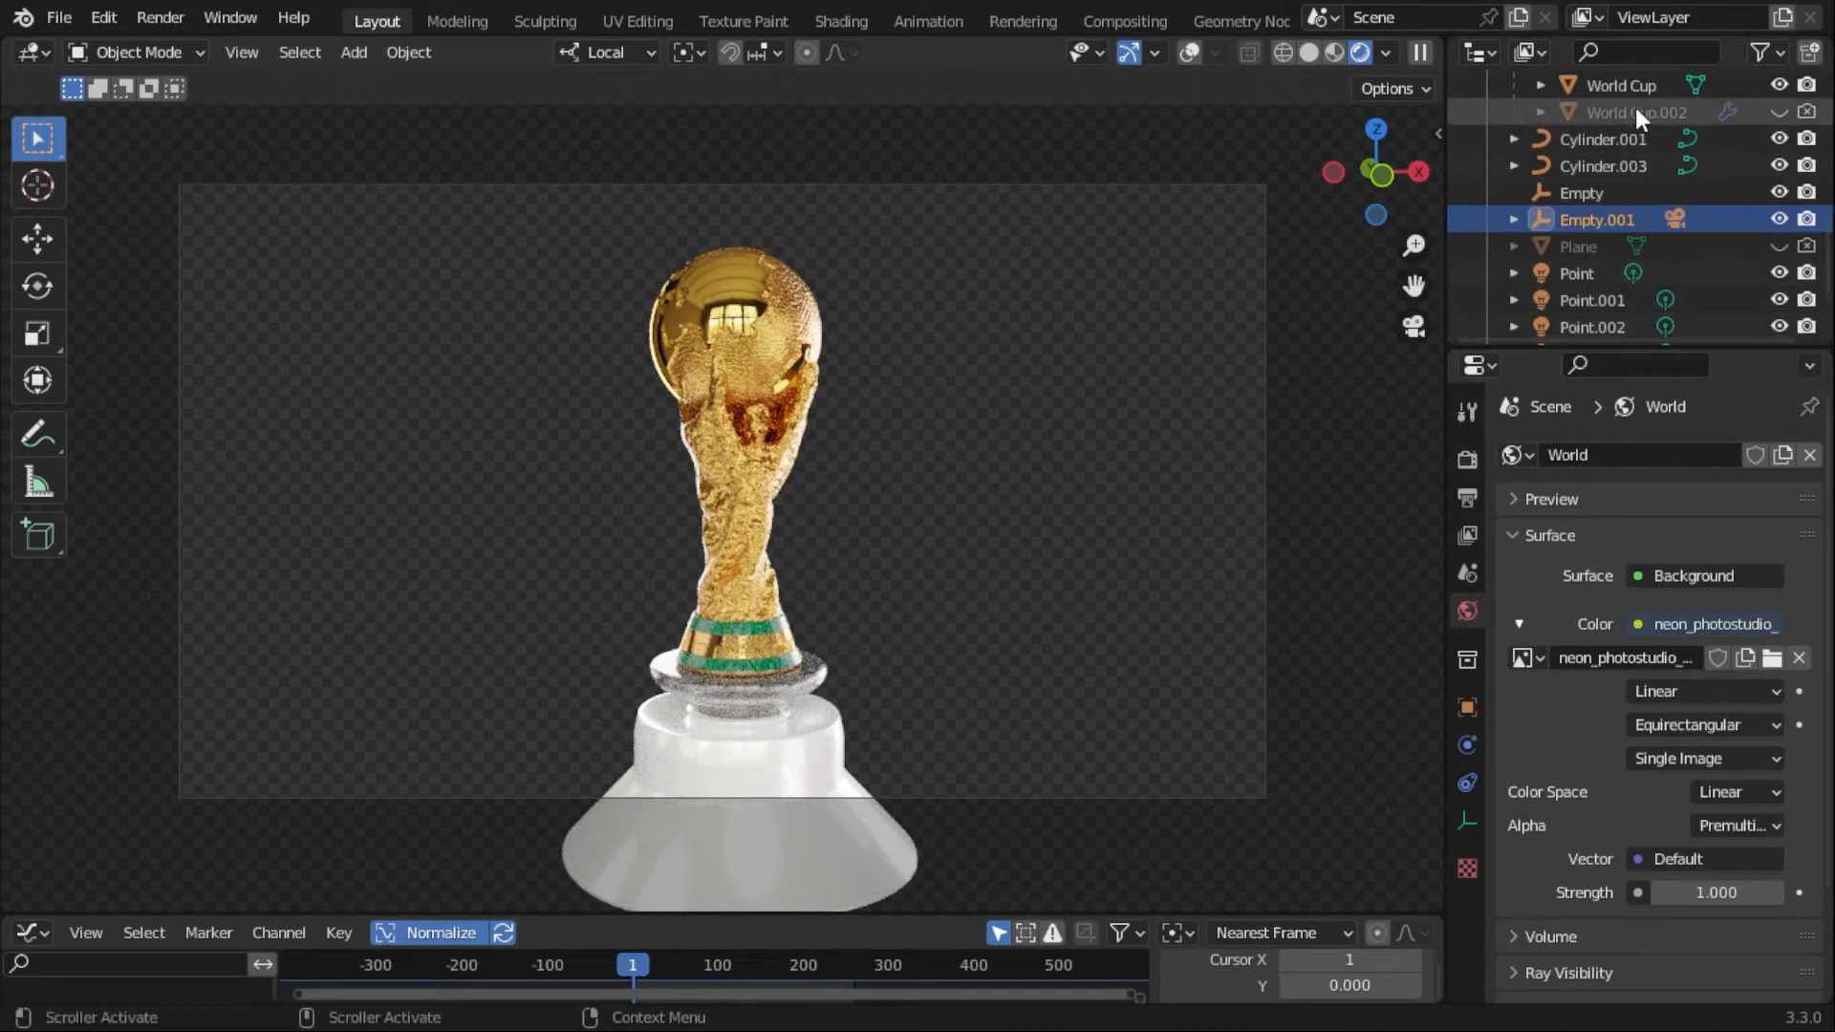
pyautogui.click(1218, 53)
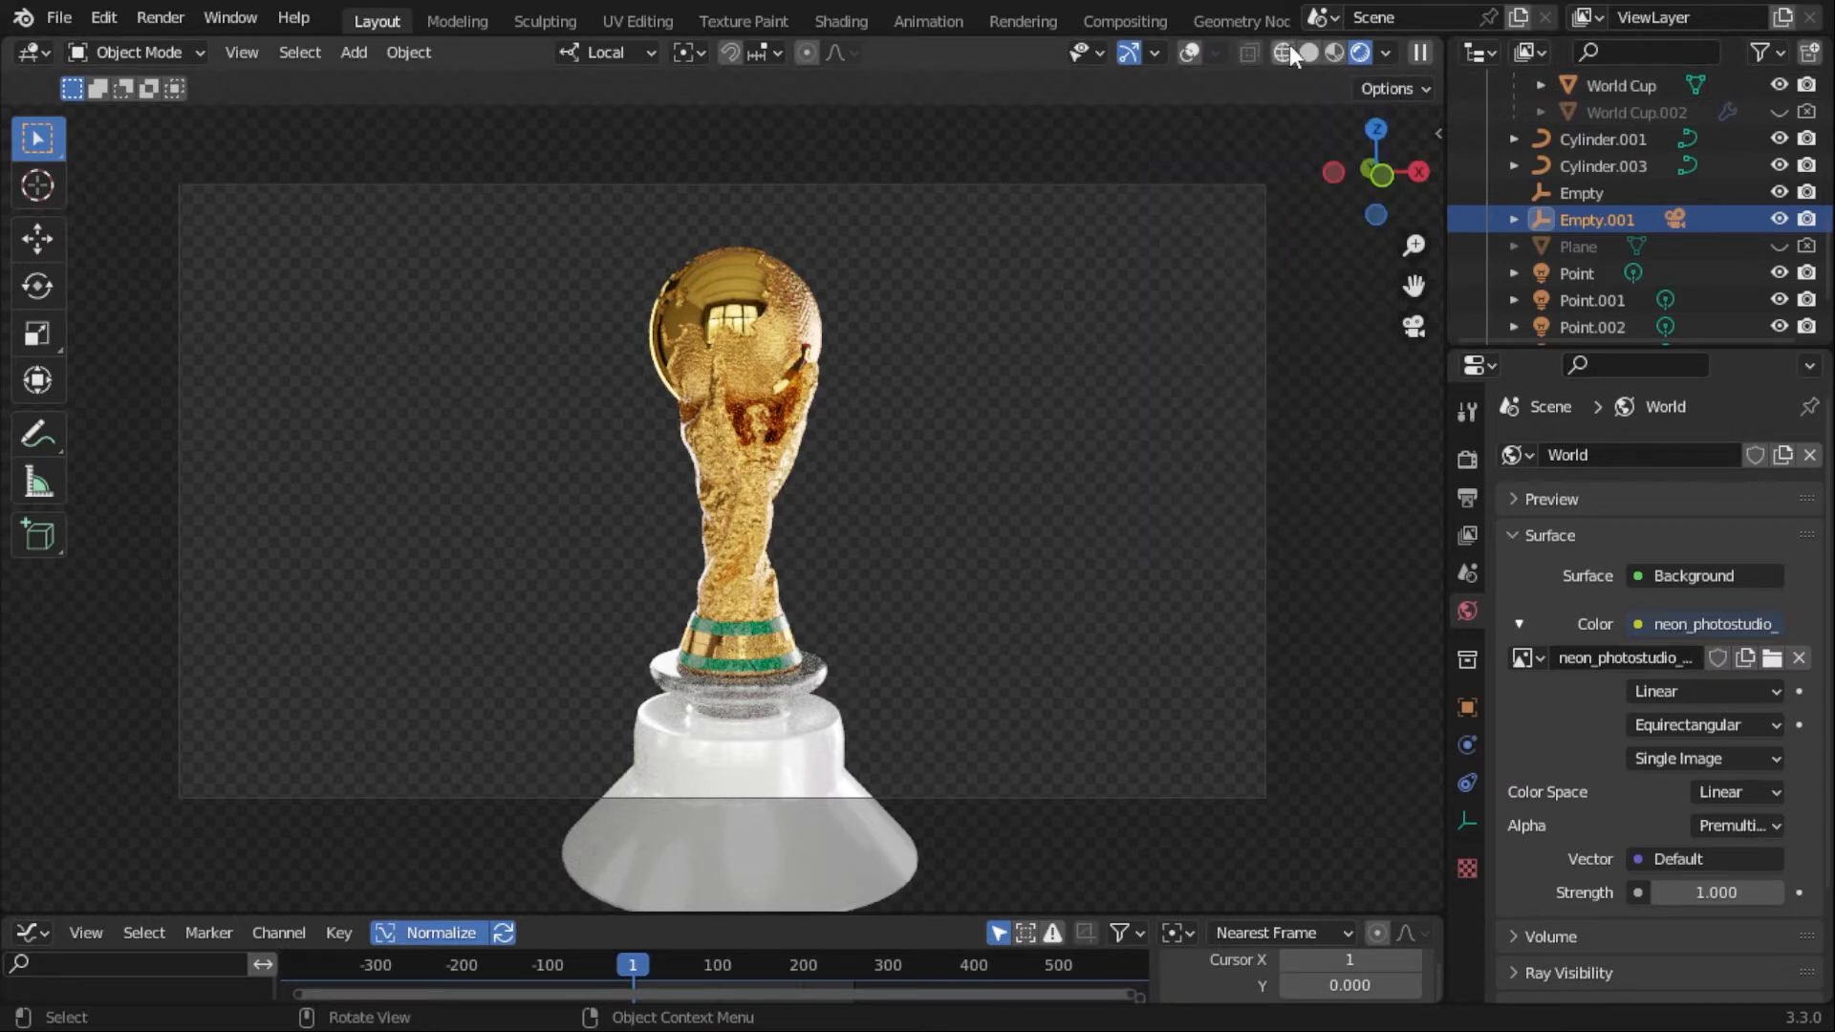
pyautogui.click(1306, 52)
pyautogui.click(1243, 52)
pyautogui.click(1222, 53)
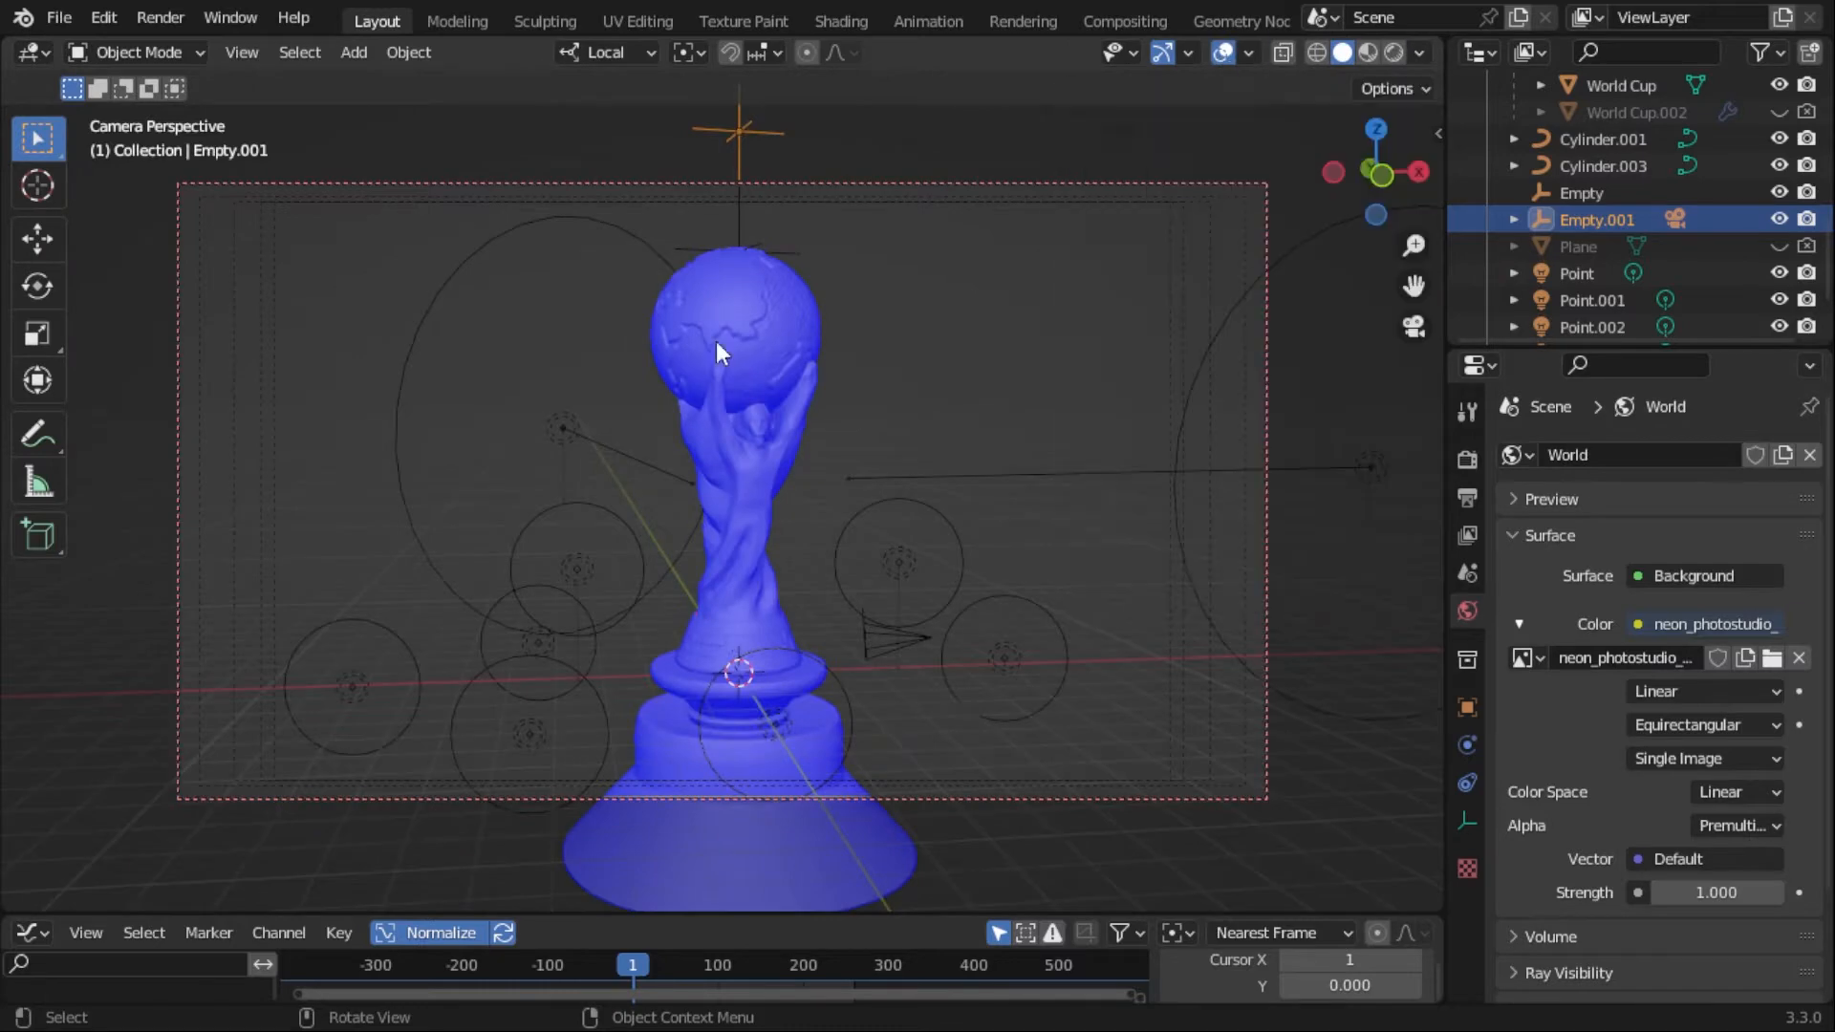
# - Disable the Face Orientation overlay after checking the brick pattern at the trophy's base up close
pyautogui.moveTo(715, 341)
pyautogui.mouseDown(button='middle')
pyautogui.moveTo(938, 443)
pyautogui.moveTo(848, 475)
pyautogui.moveTo(869, 571)
pyautogui.moveTo(864, 450)
pyautogui.moveTo(925, 501)
pyautogui.moveTo(176, 479)
pyautogui.moveTo(1287, 500)
pyautogui.mouseUp(button='middle')
pyautogui.scroll(5, 864, 450)
pyautogui.scroll(3, 925, 501)
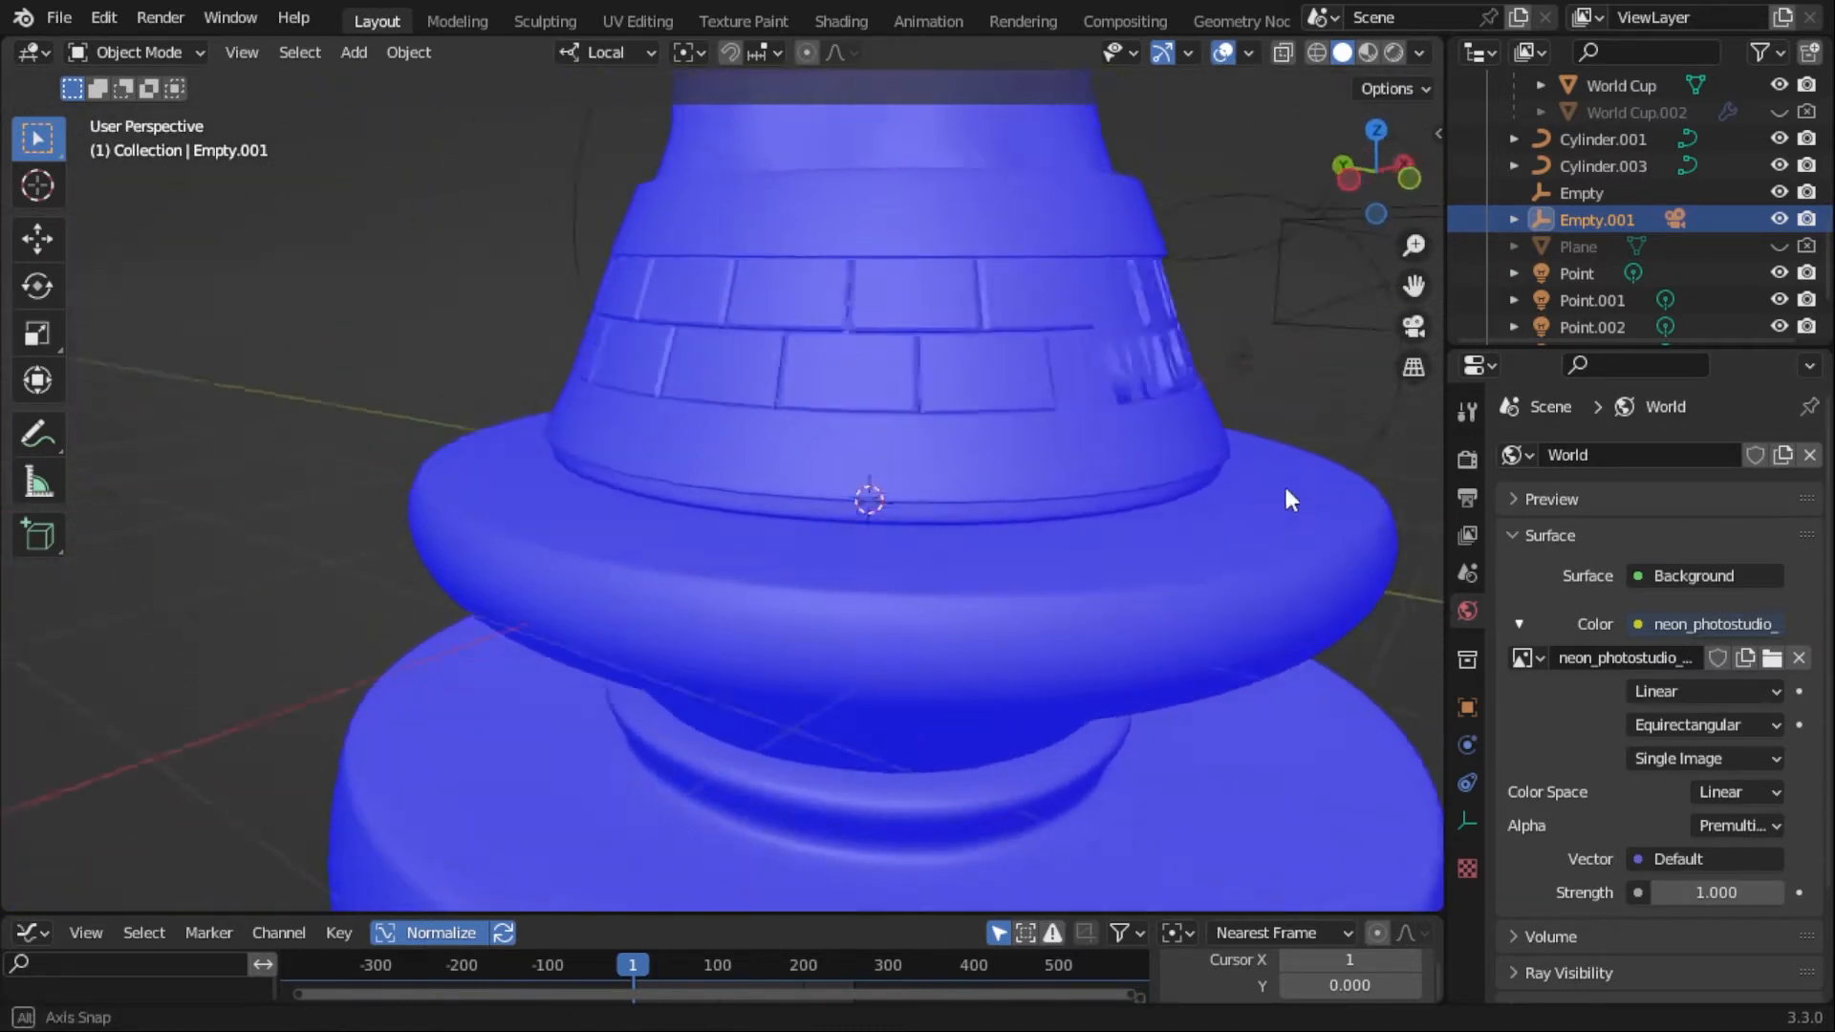
pyautogui.scroll(6, 972, 414)
pyautogui.click(1248, 52)
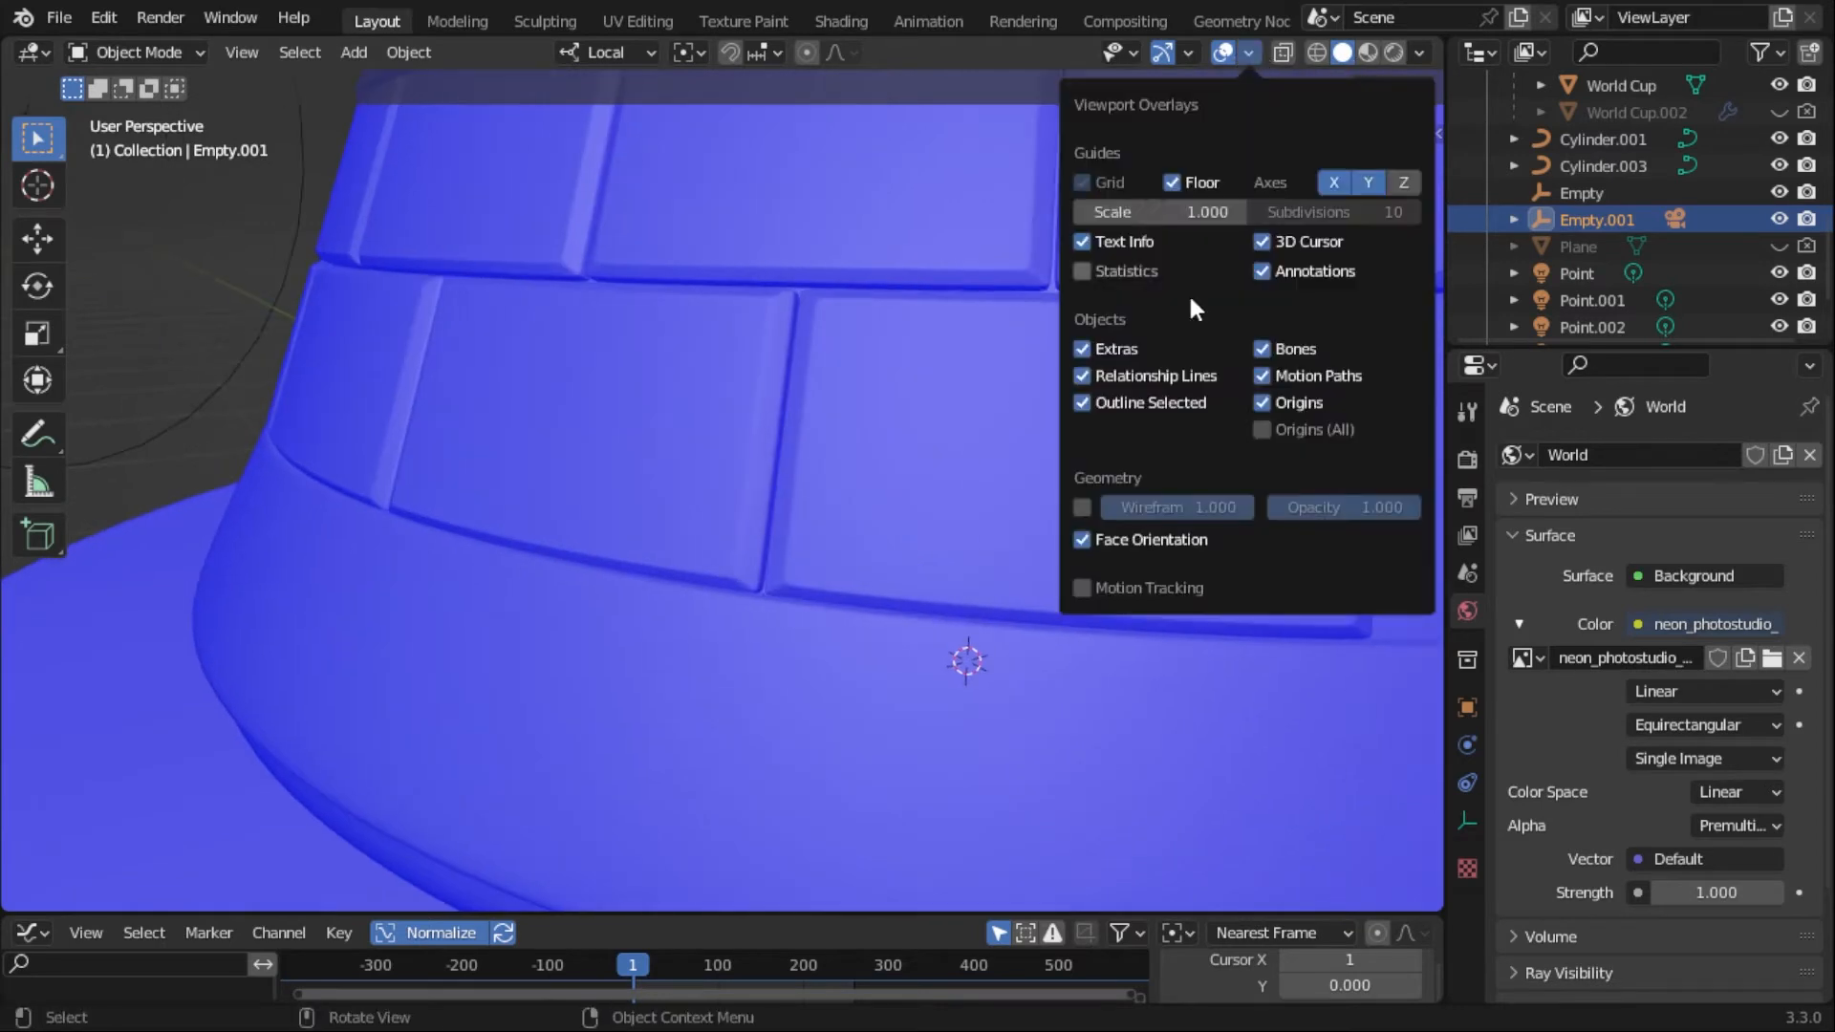
pyautogui.click(1111, 539)
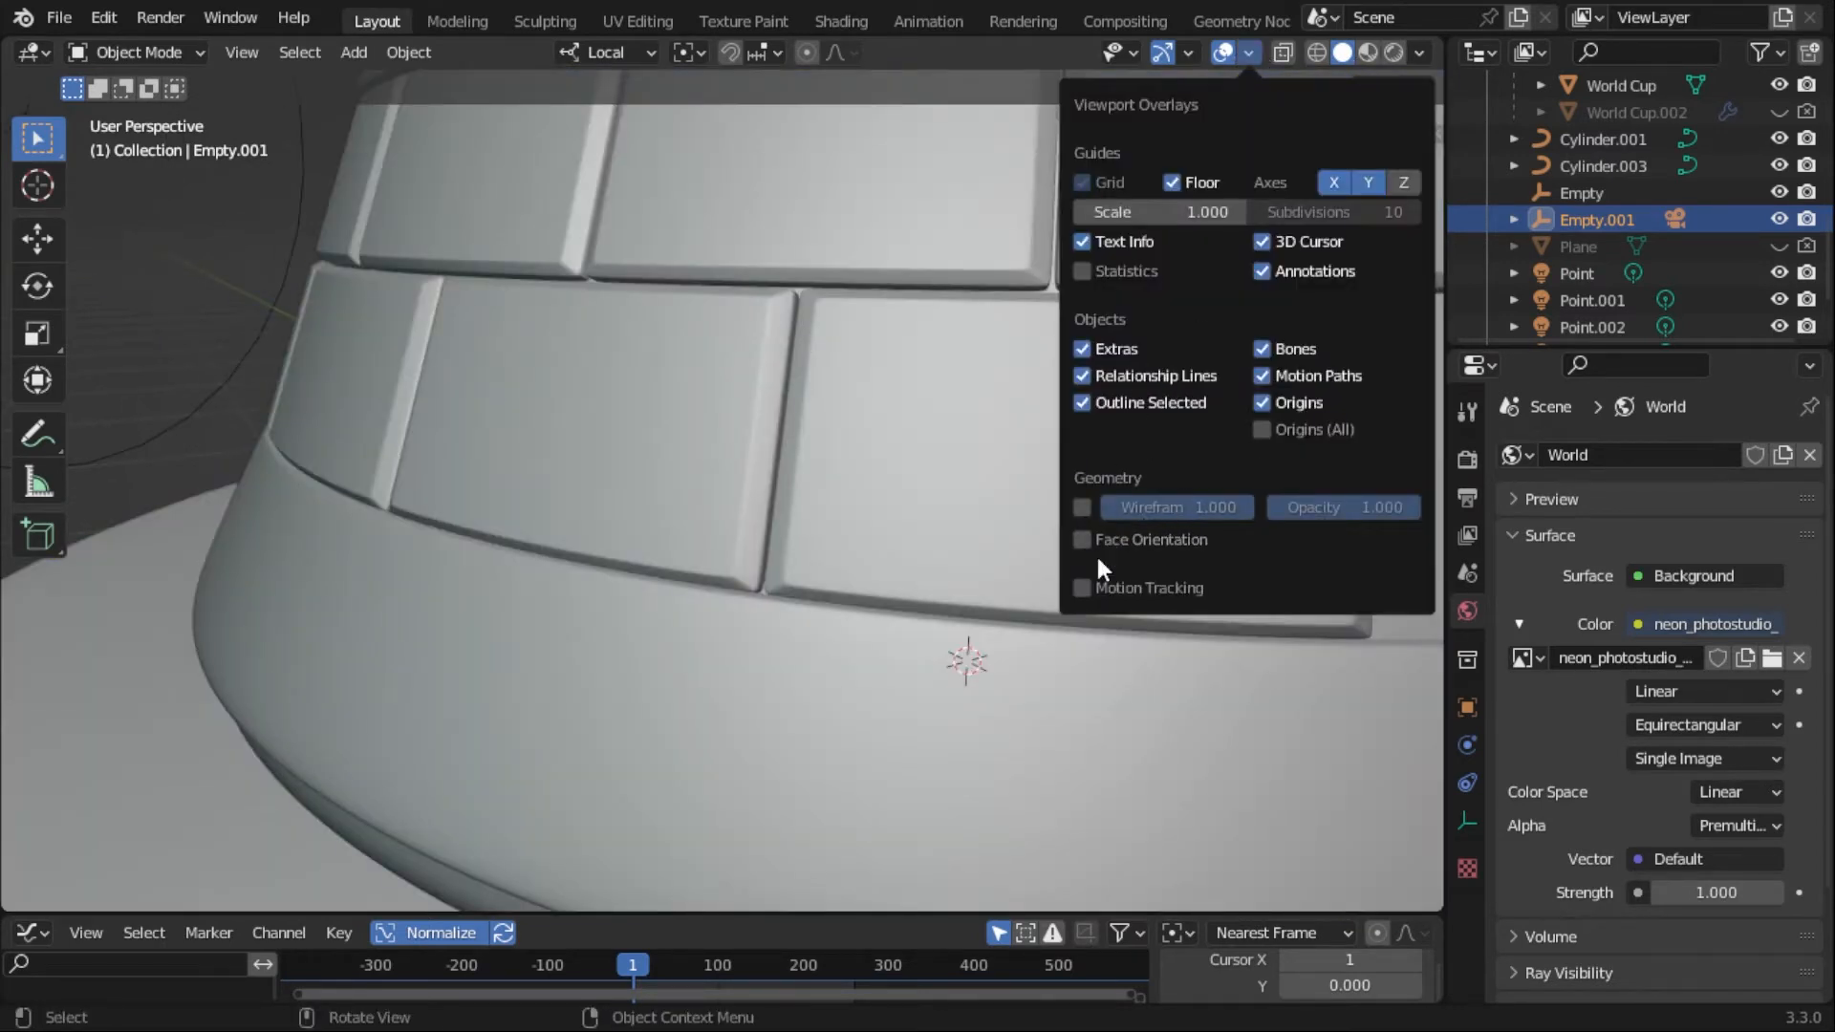
pyautogui.click(1249, 53)
# - Enable Cavity in the solid viewport shading and select the World Cup mesh to inspect its sculpted detail
pyautogui.click(1420, 53)
pyautogui.click(1266, 626)
pyautogui.moveTo(1265, 623)
pyautogui.mouseDown(button='middle')
pyautogui.moveTo(814, 347)
pyautogui.moveTo(892, 450)
pyautogui.moveTo(606, 415)
pyautogui.moveTo(1035, 461)
pyautogui.moveTo(749, 472)
pyautogui.moveTo(438, 675)
pyautogui.moveTo(900, 615)
pyautogui.moveTo(1153, 757)
pyautogui.moveTo(830, 388)
pyautogui.moveTo(763, 351)
pyautogui.moveTo(507, 340)
pyautogui.moveTo(512, 302)
pyautogui.moveTo(771, 325)
pyautogui.moveTo(473, 322)
pyautogui.moveTo(778, 615)
pyautogui.moveTo(566, 517)
pyautogui.moveTo(876, 290)
pyautogui.moveTo(835, 709)
pyautogui.moveTo(987, 474)
pyautogui.moveTo(955, 421)
pyautogui.moveTo(1386, 428)
pyautogui.moveTo(192, 434)
pyautogui.mouseUp(button='middle')
pyautogui.scroll(-5, 759, 351)
pyautogui.click(512, 302)
pyautogui.scroll(-2, 473, 321)
pyautogui.scroll(2, 565, 516)
pyautogui.scroll(-4, 986, 474)
pyautogui.scroll(-5, 989, 473)
# - Play the animation in solid shading through the camera view and return the timeline to frame 0
pyautogui.press('space')
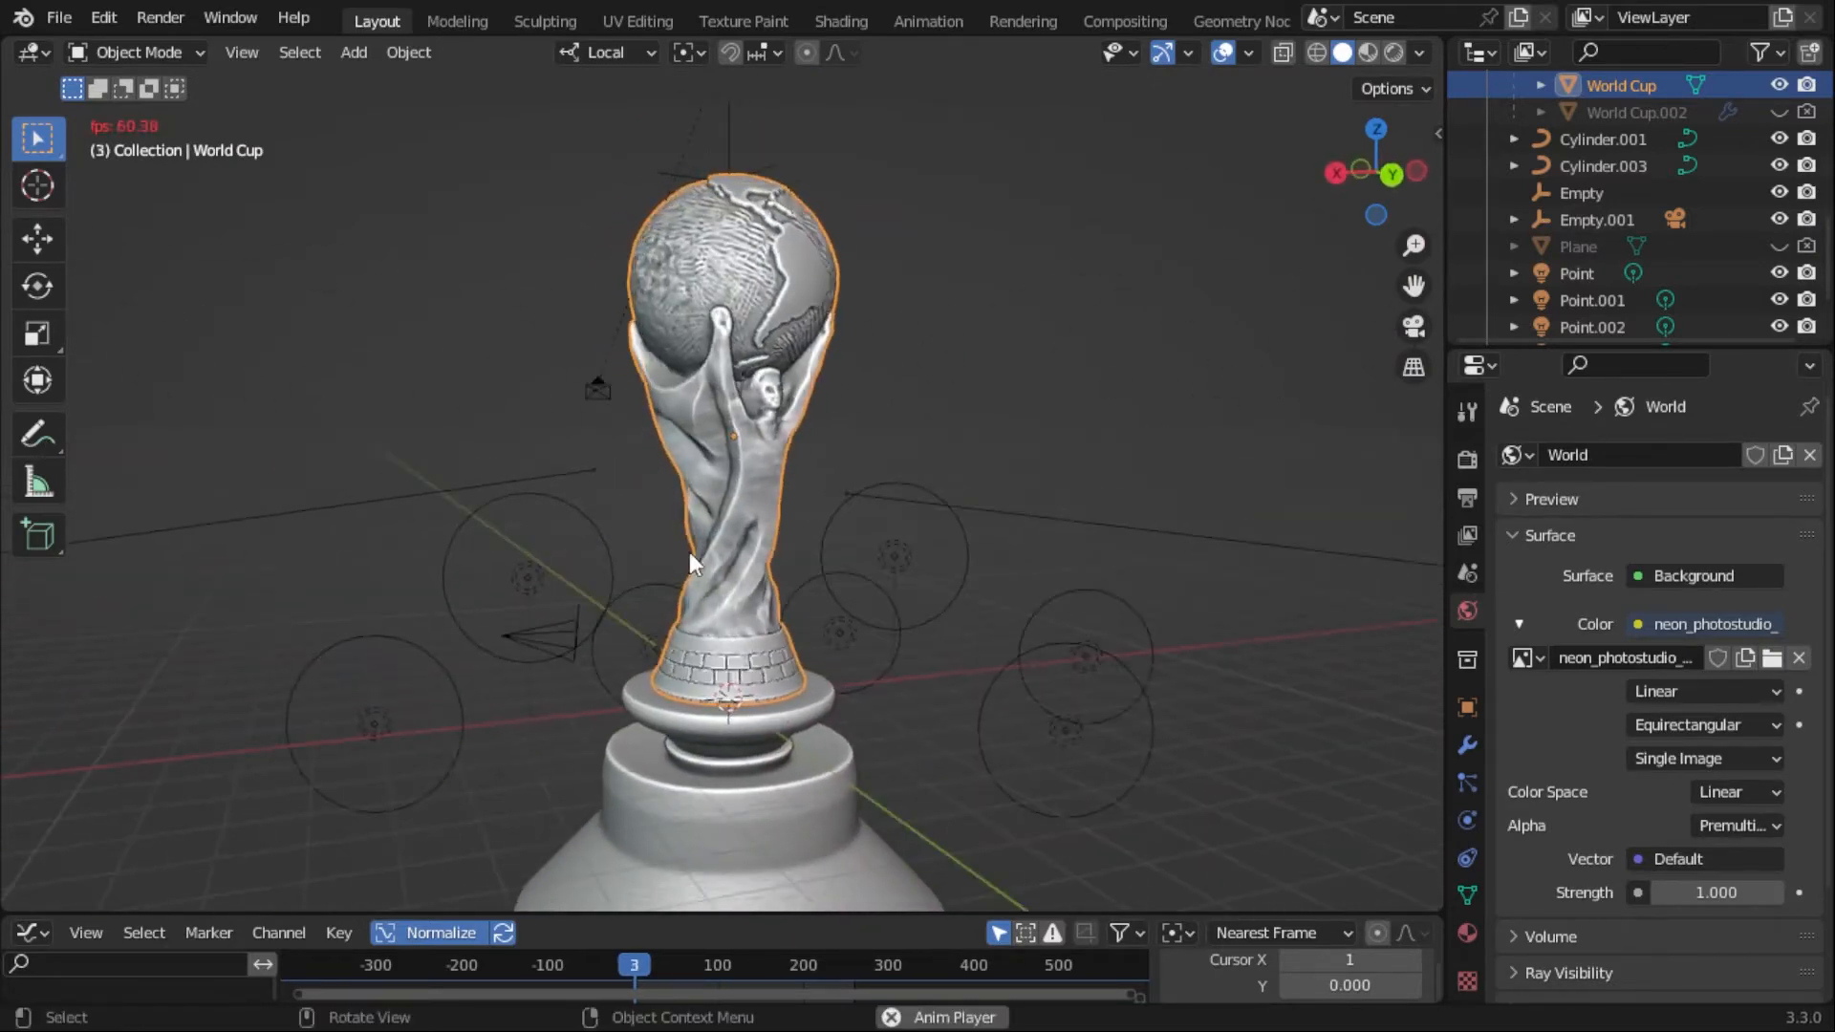
pyautogui.press('KP_0')
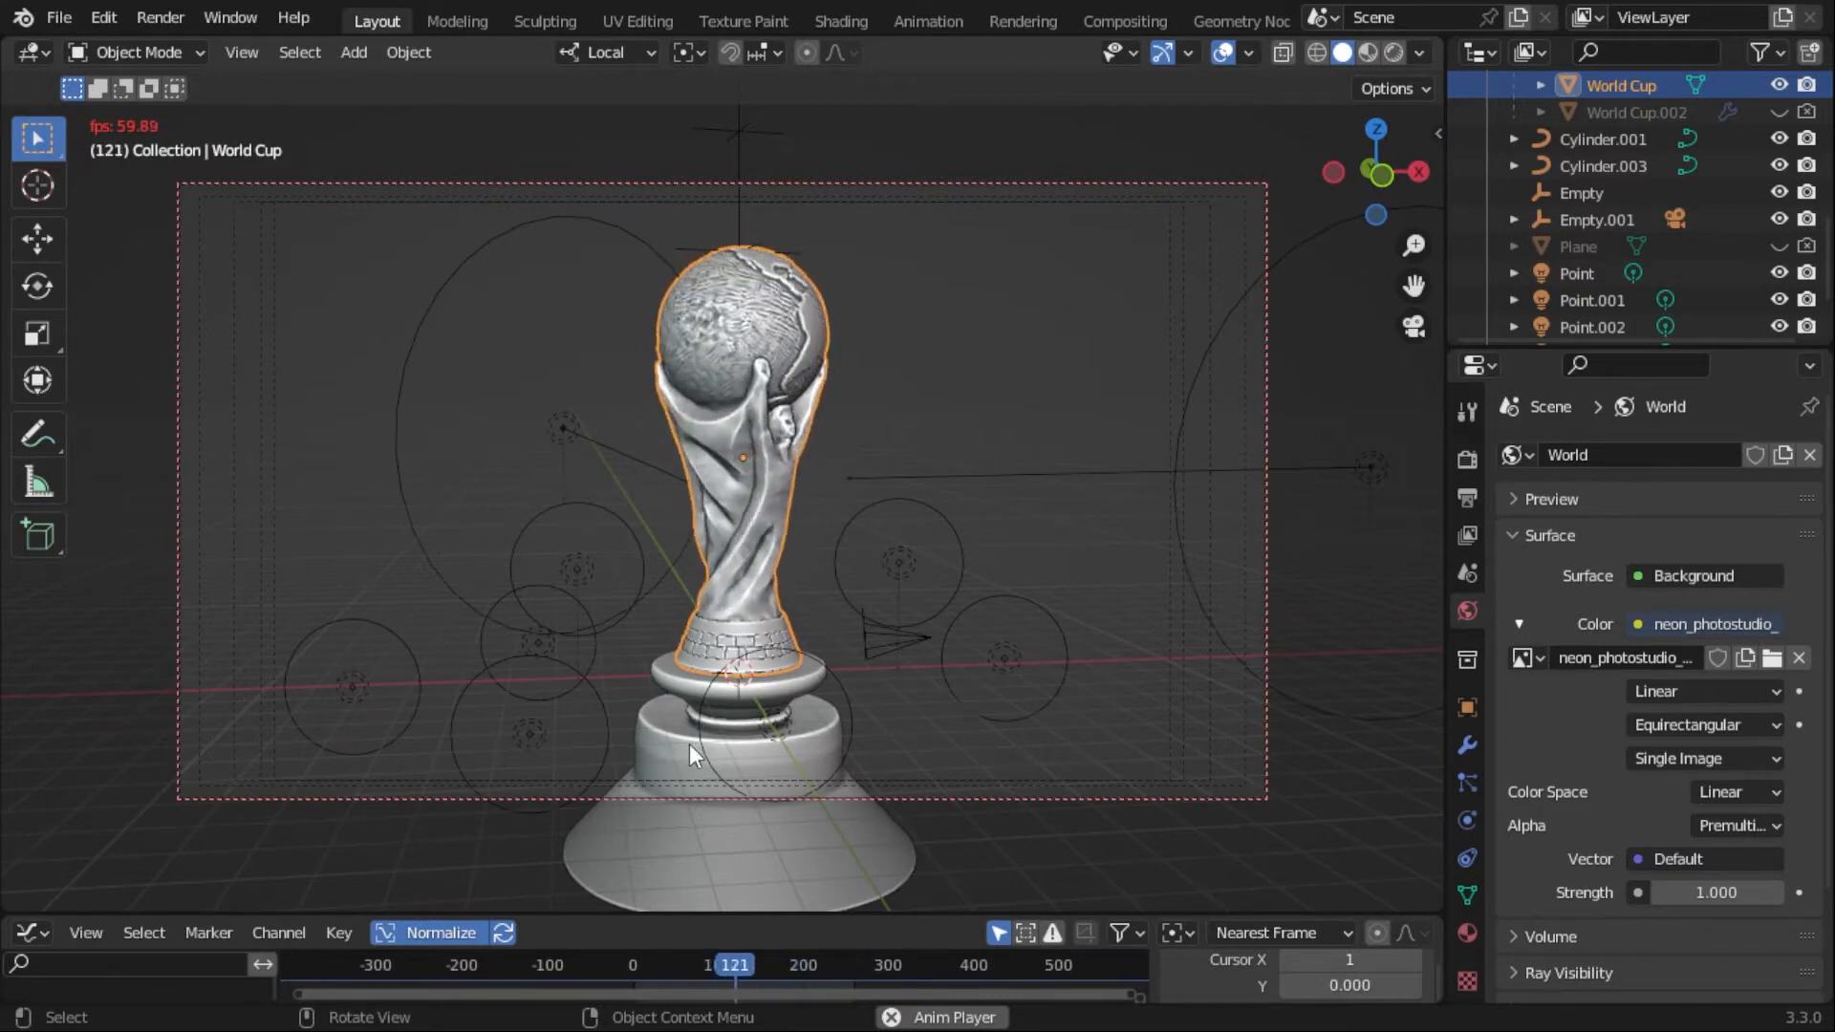
pyautogui.press('space')
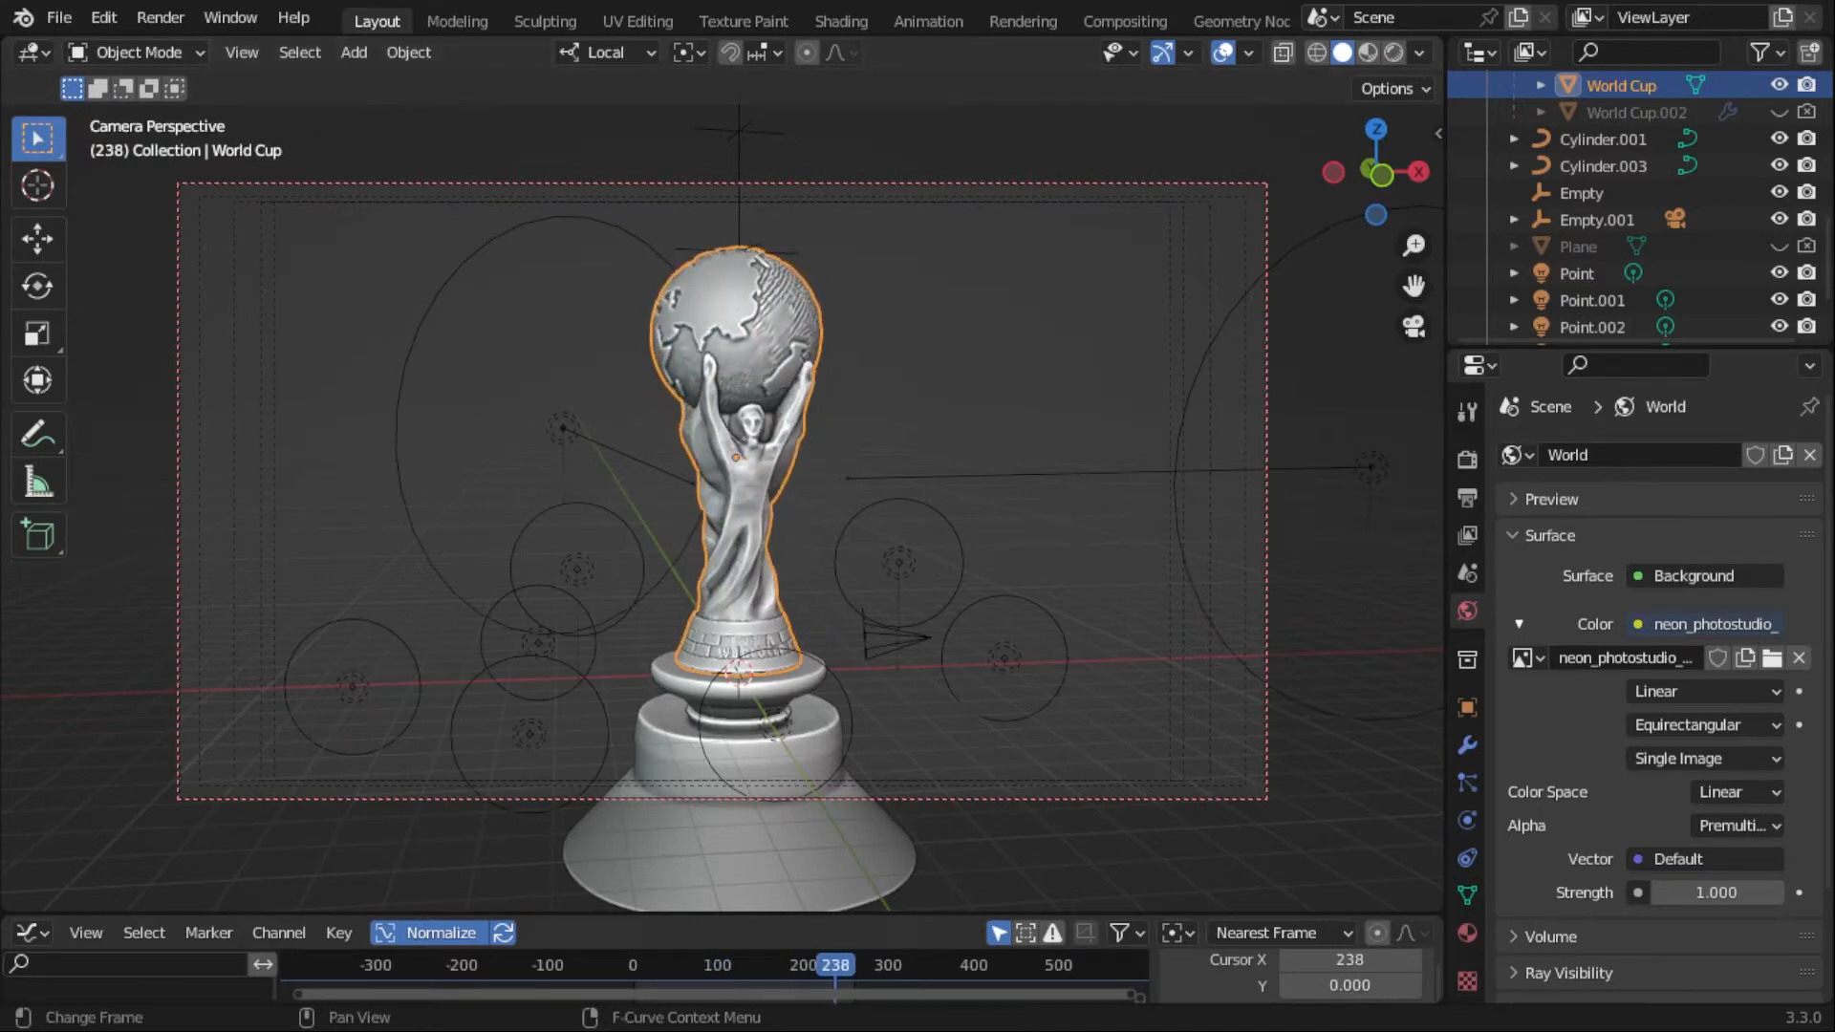
pyautogui.click(631, 965)
# - Switch the viewport to Rendered shading and set the render engine to Eevee
pyautogui.click(1370, 52)
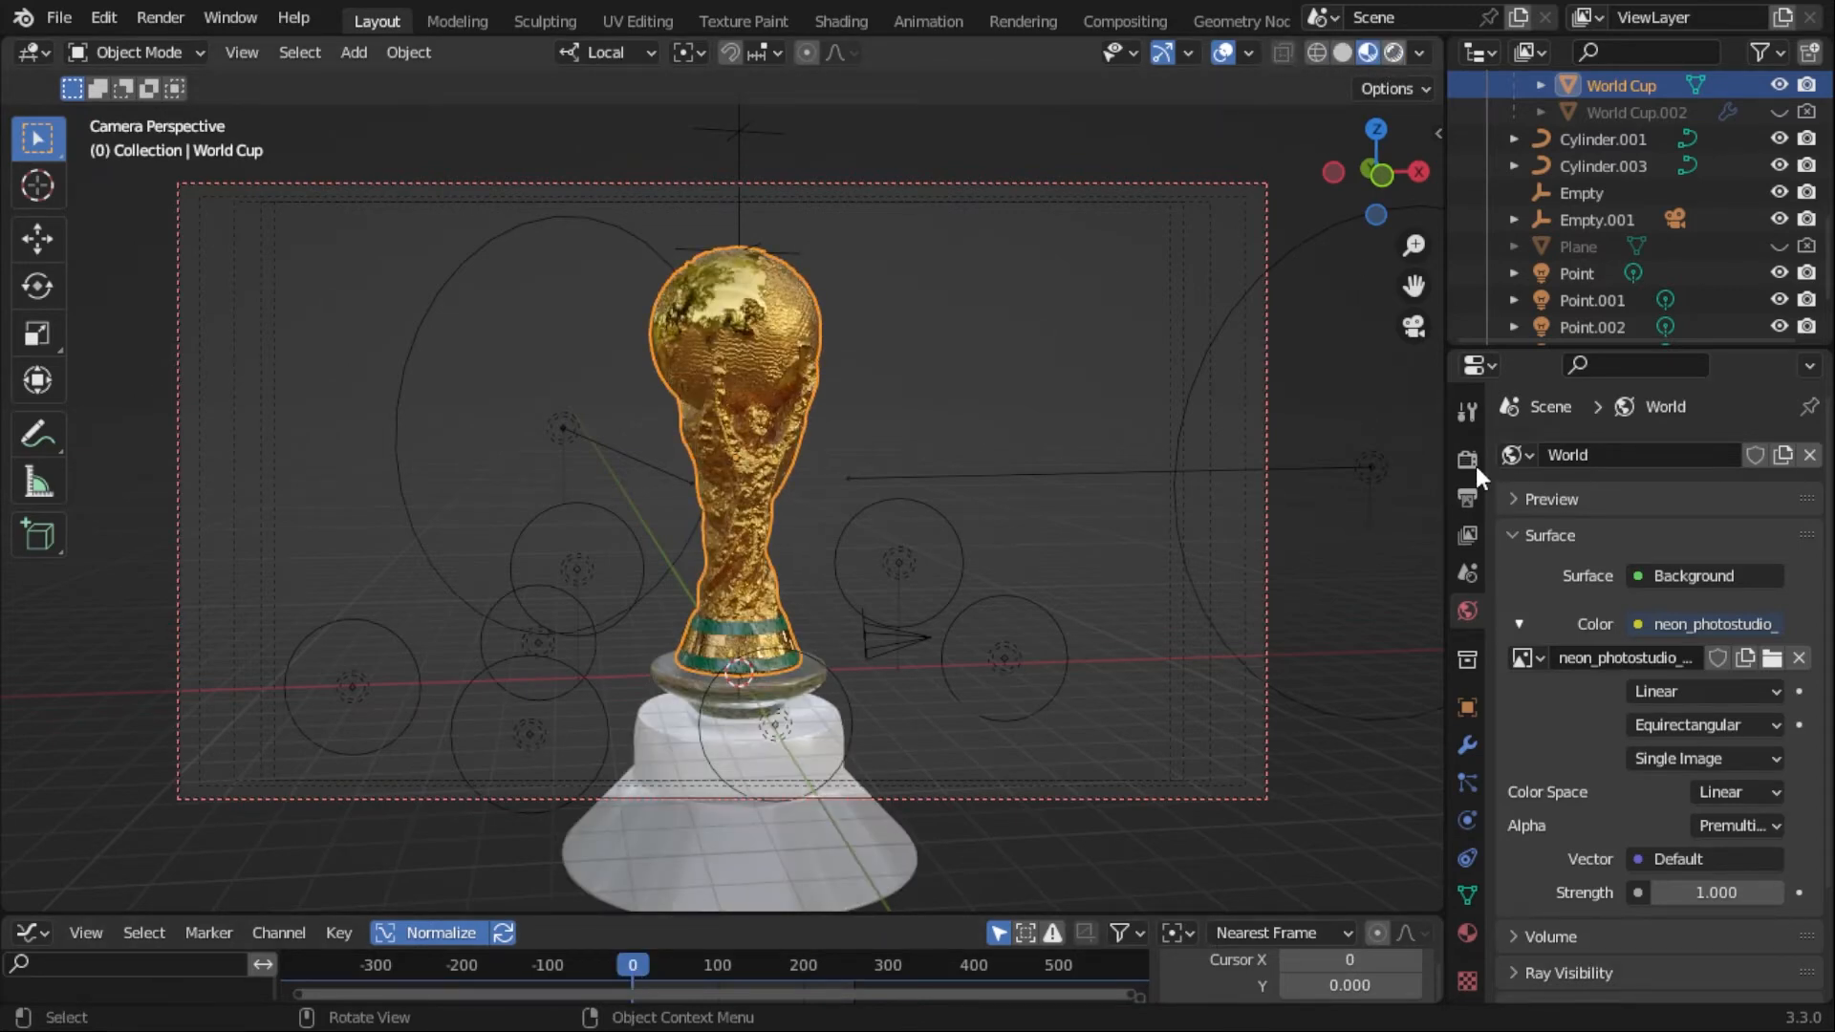
pyautogui.click(1394, 53)
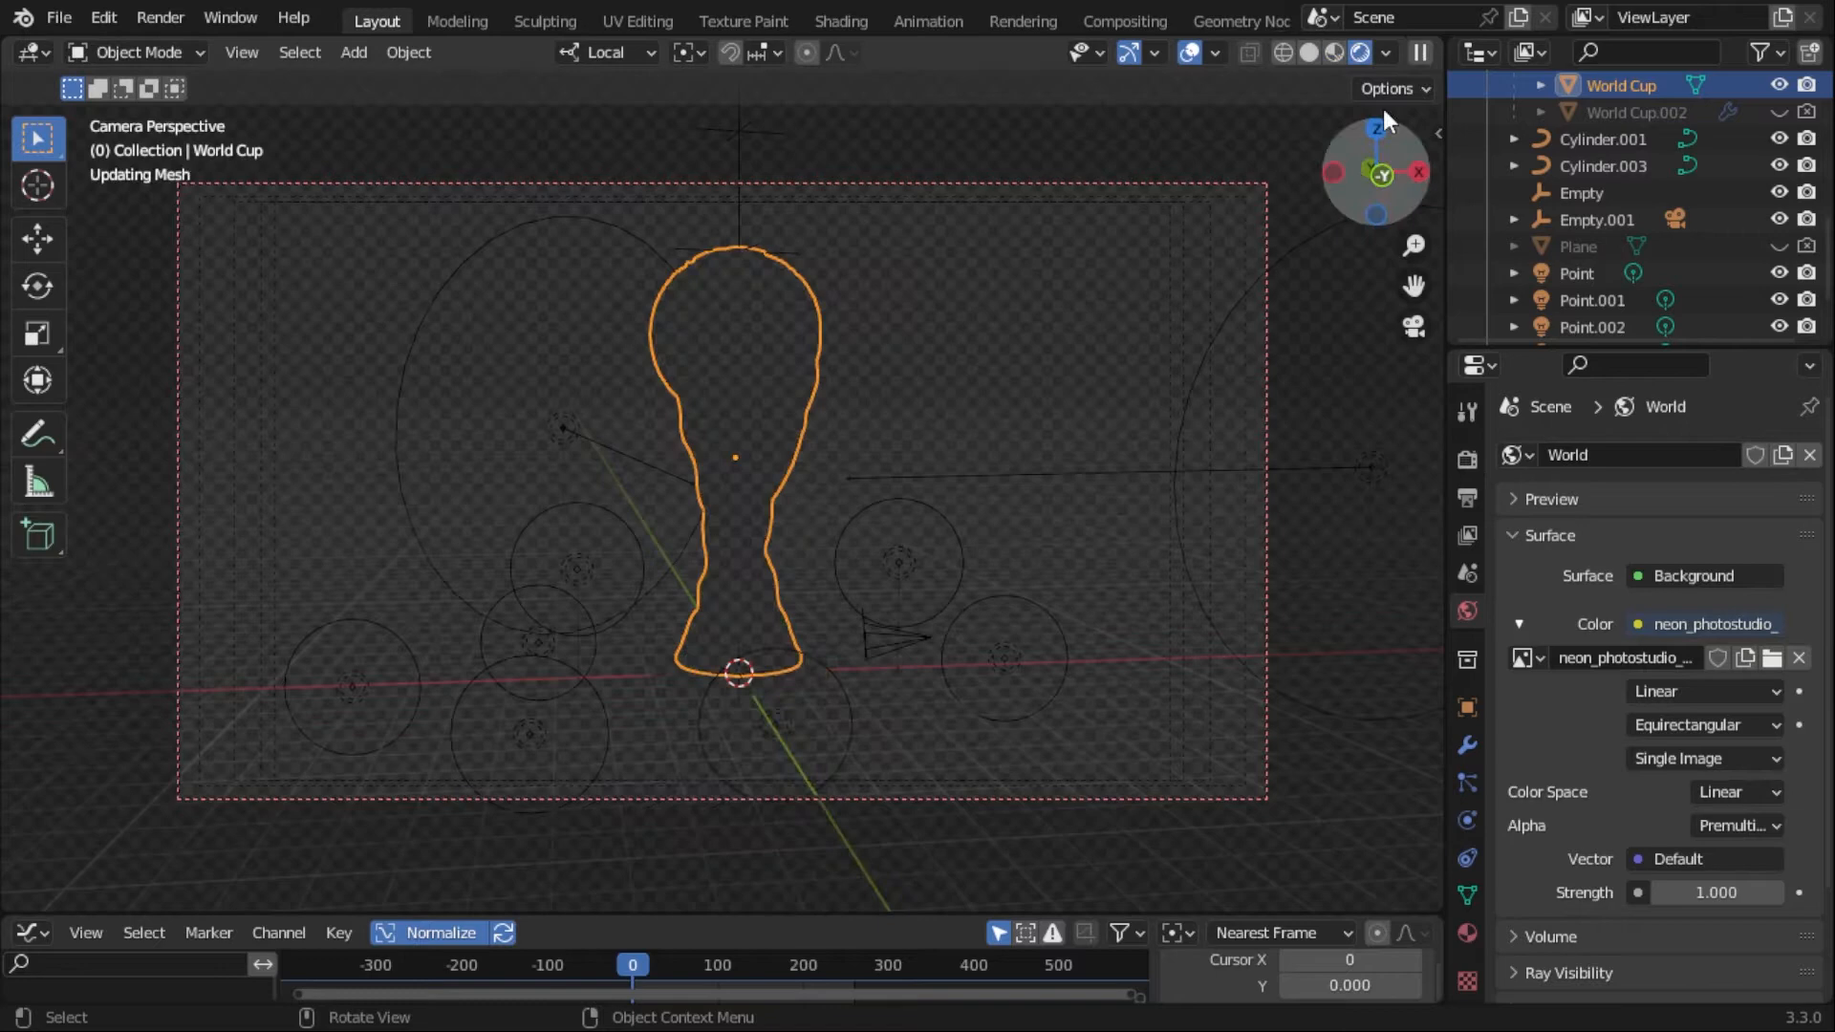
pyautogui.click(1467, 461)
pyautogui.click(1725, 455)
pyautogui.click(1672, 487)
# - Examine the Eevee-rendered trophy and its pedestal with the overlays hidden, and show the overlays again
pyautogui.moveTo(995, 429); pyautogui.dragTo(256, 426, button='middle')
pyautogui.moveTo(782, 508); pyautogui.dragTo(811, 513, button='middle')
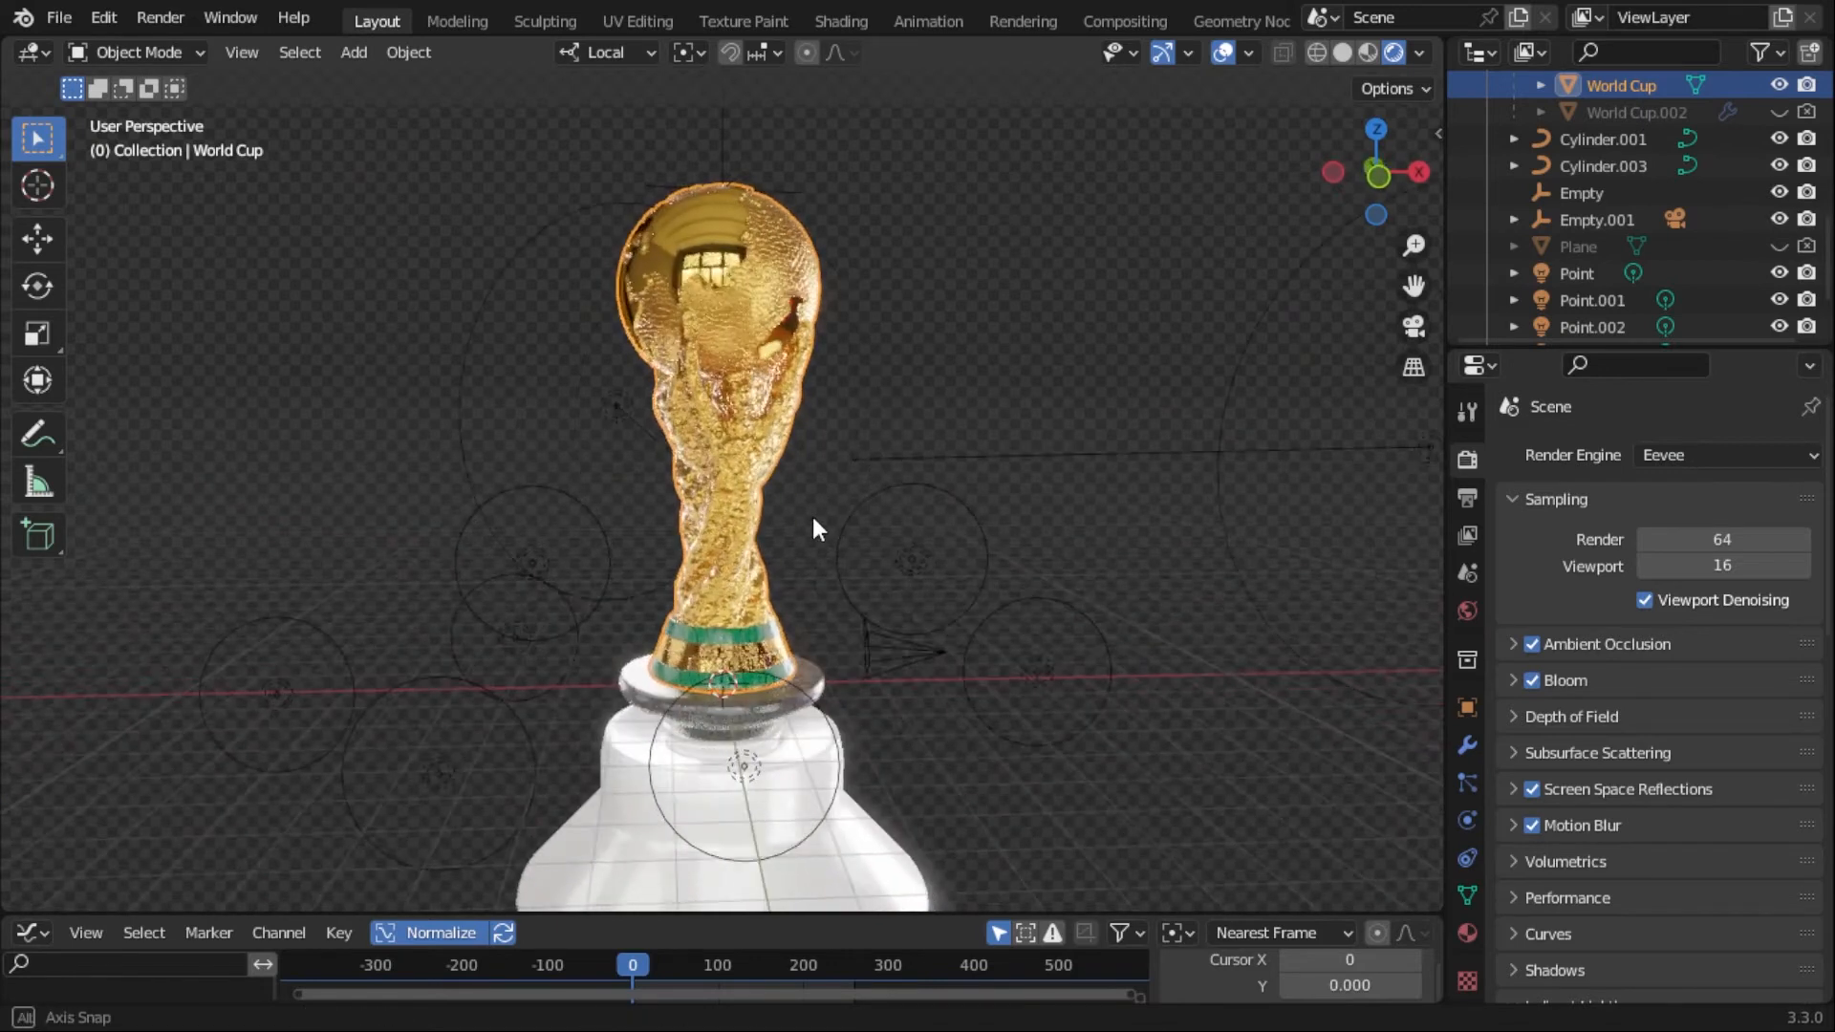
pyautogui.click(1223, 53)
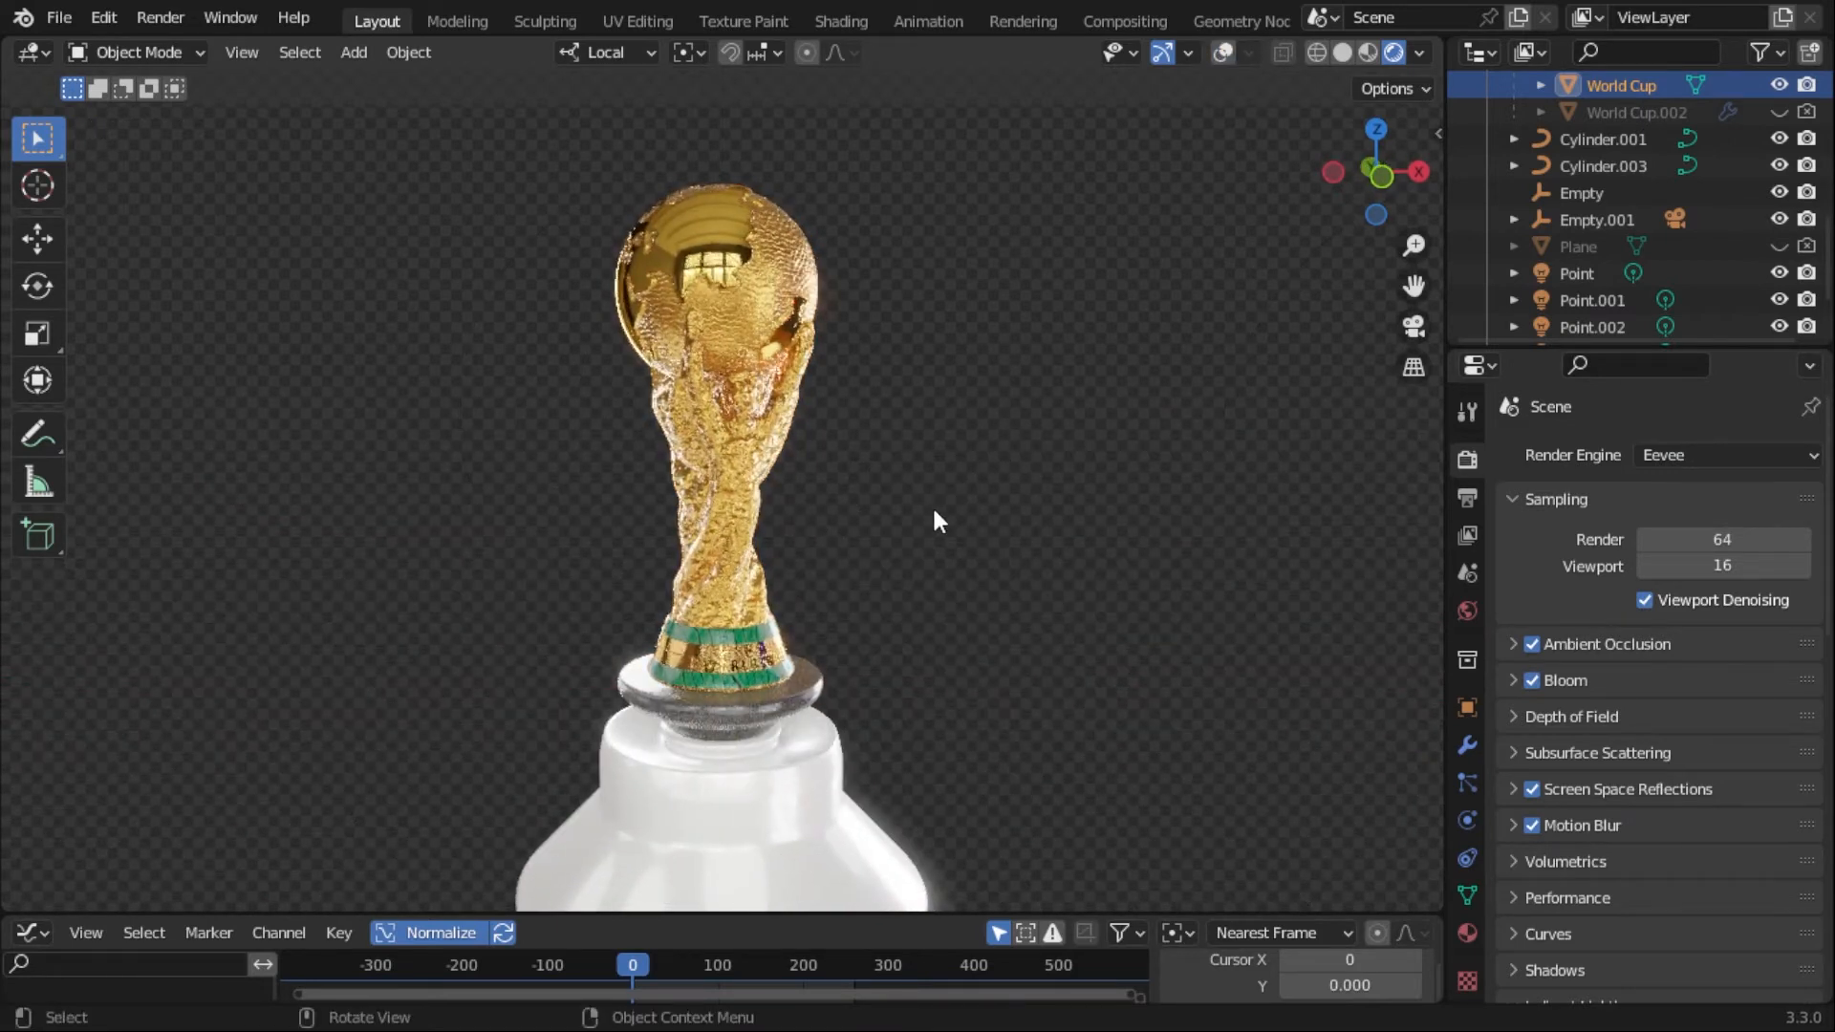
pyautogui.keyDown('shift'); pyautogui.moveTo(902, 657); pyautogui.dragTo(893, 536, button='middle'); pyautogui.keyUp('shift')
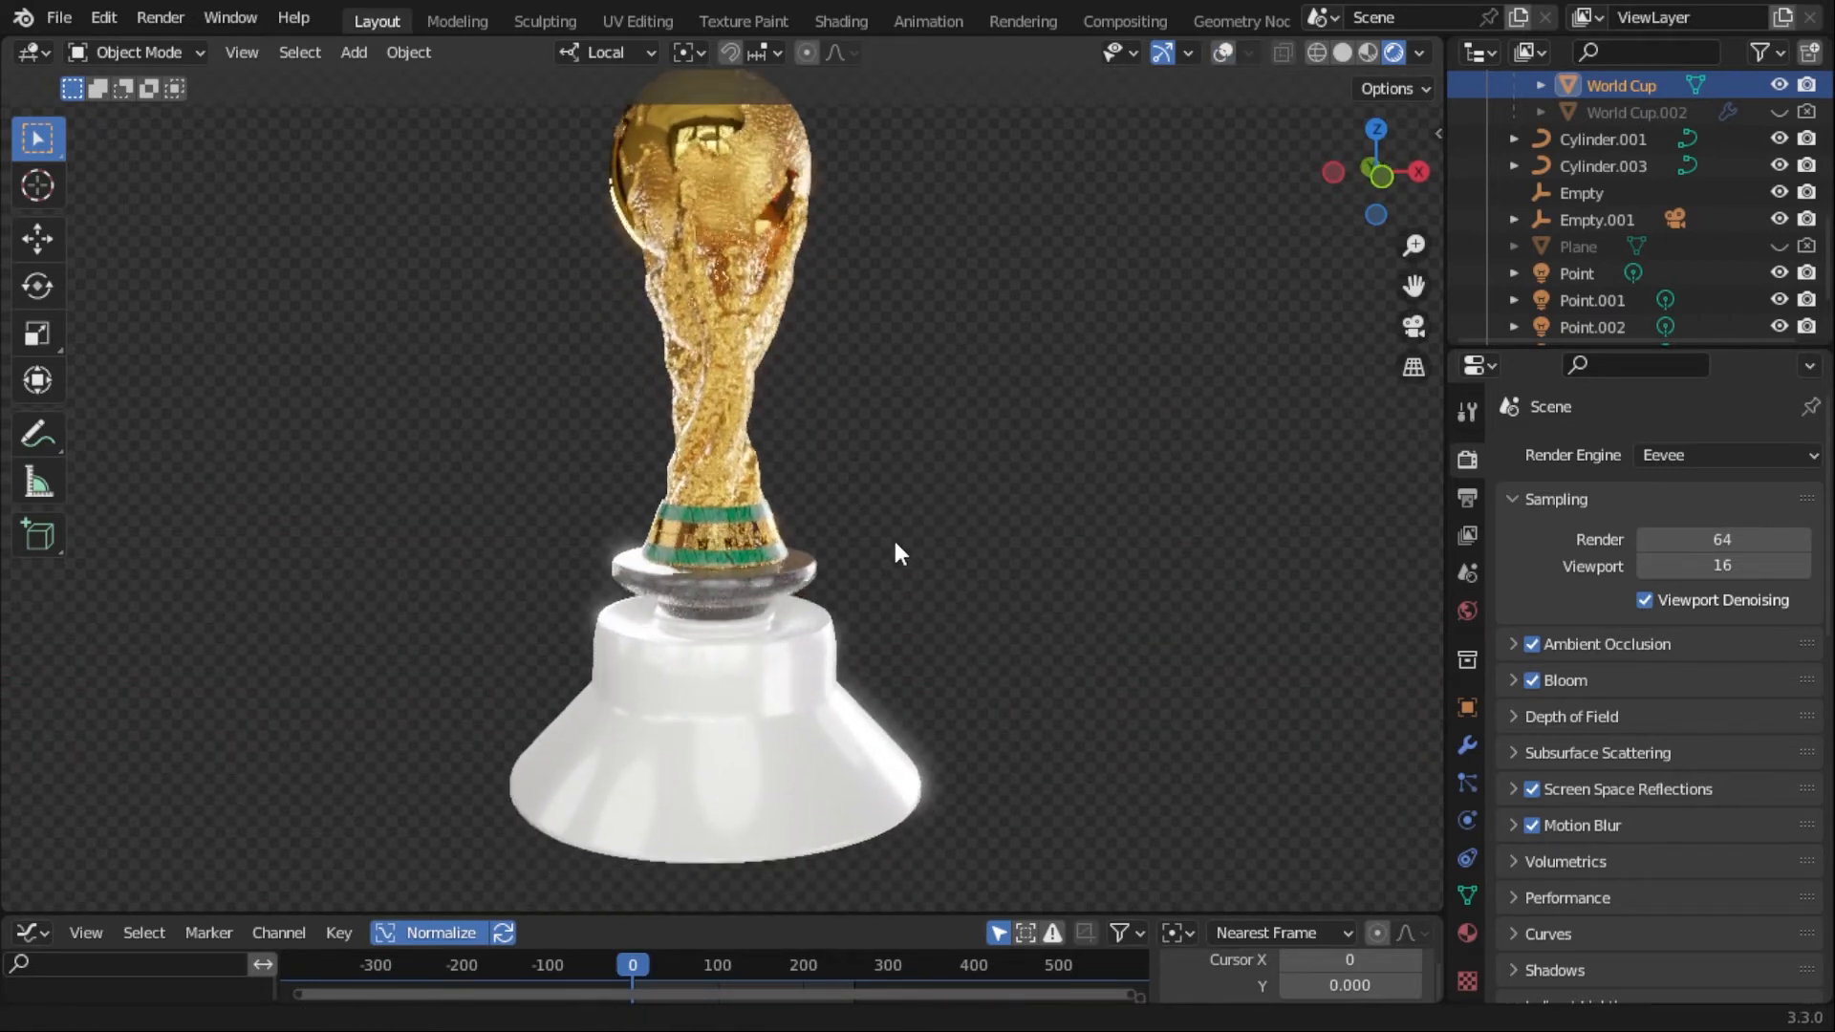
pyautogui.click(1228, 53)
# - Select the Cylinder ring beneath the trophy and try rotating it about its local Z axis
pyautogui.click(675, 587)
pyautogui.press('r')
pyautogui.press('z')
pyautogui.press('z')
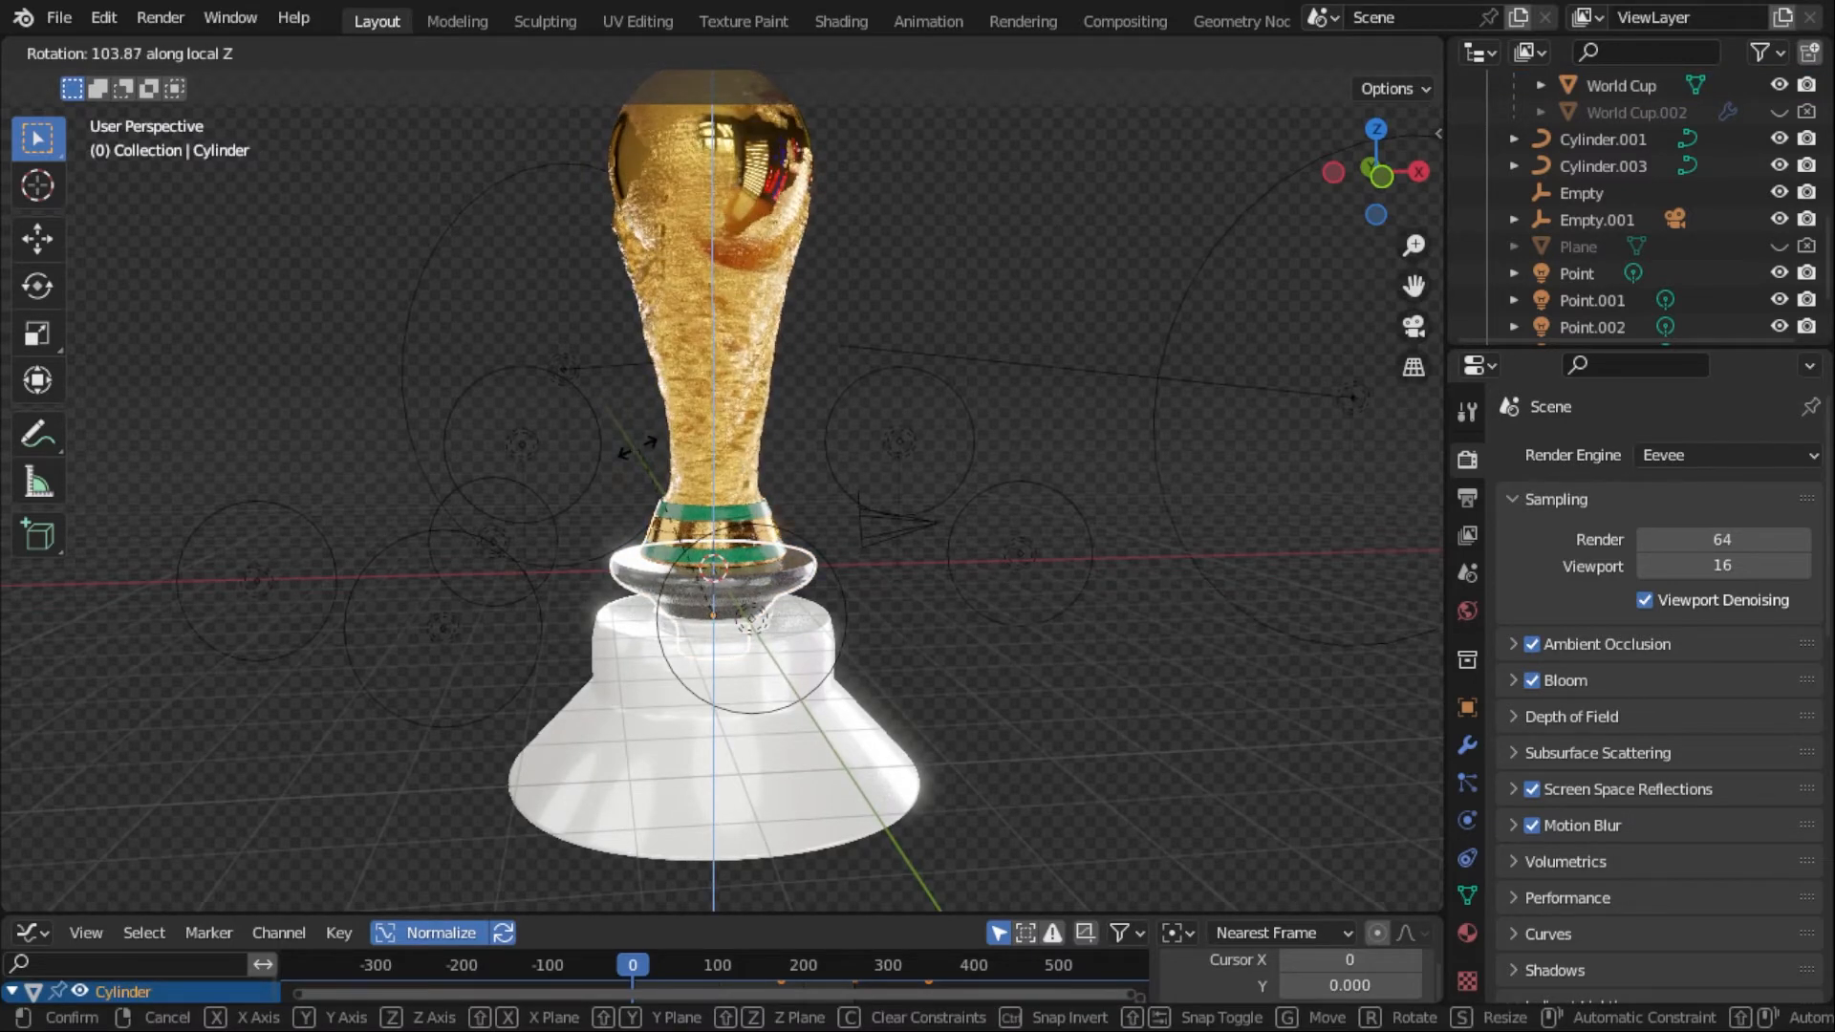
pyautogui.rightClick(625, 503)
# - Switch to Solid shading and test rotating the Cylinder ring about its local Z axis again
pyautogui.click(1343, 53)
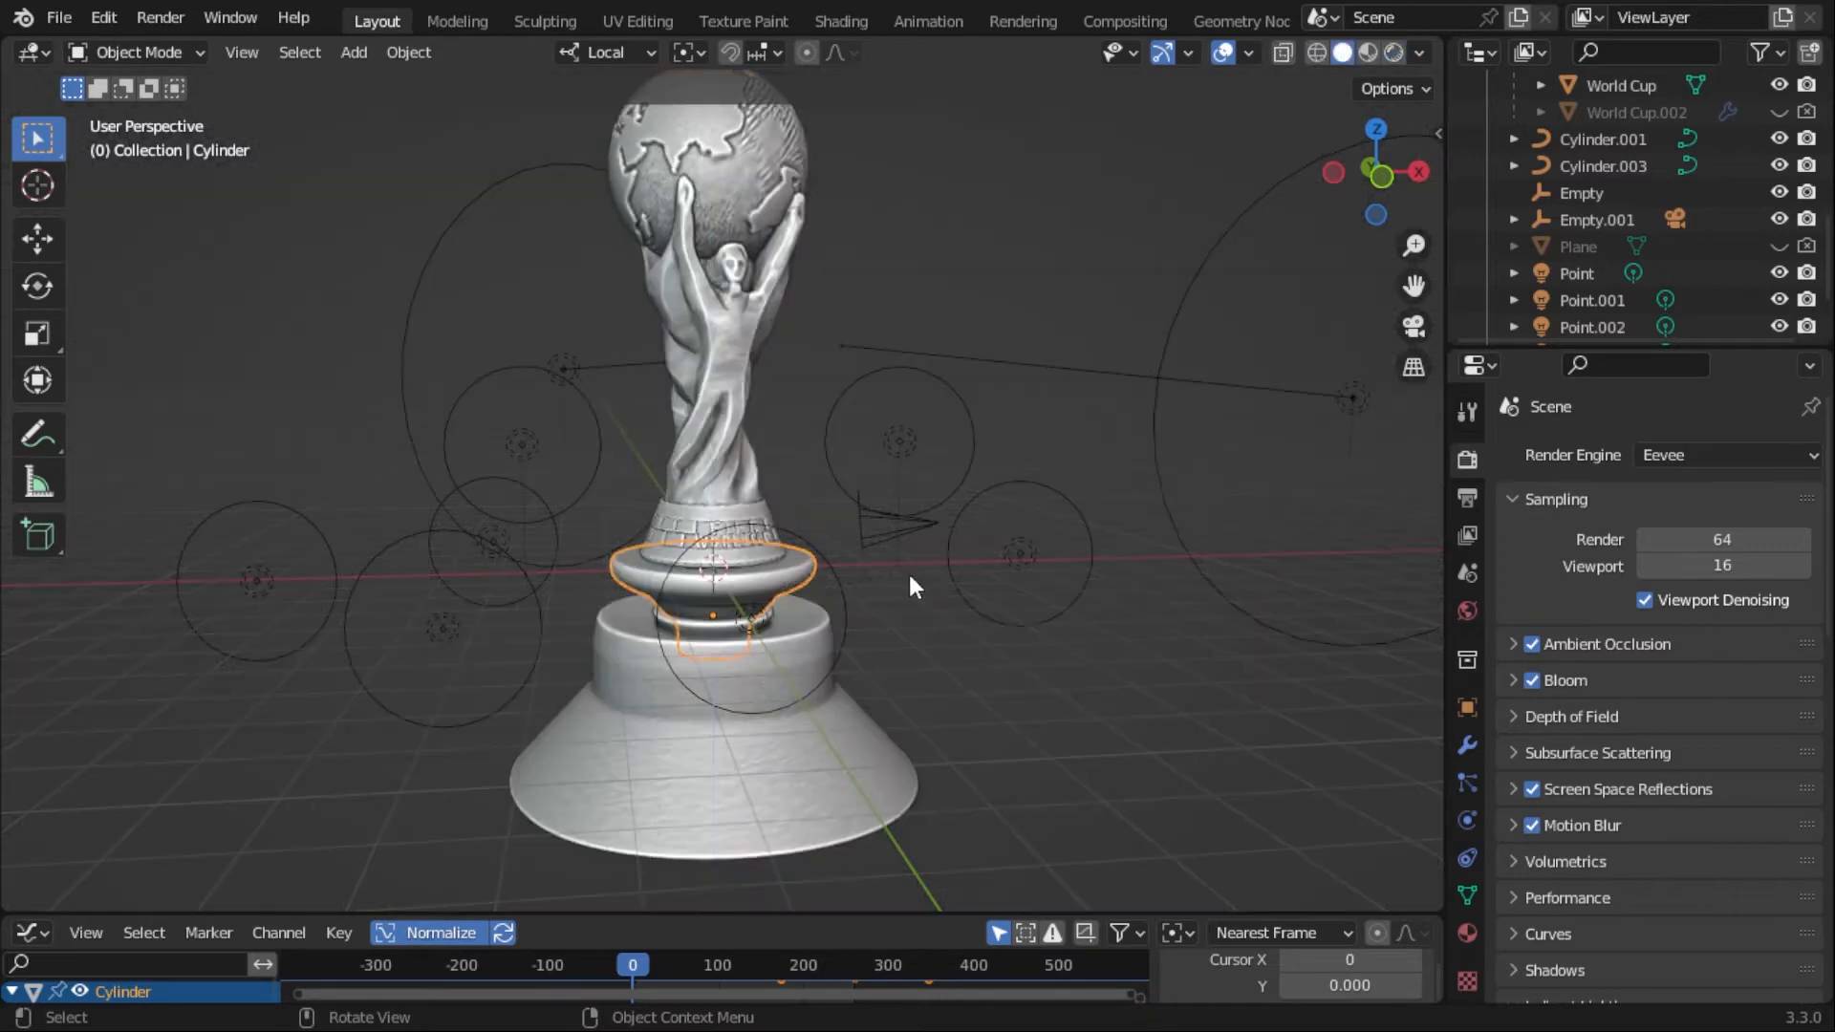
pyautogui.press('r')
pyautogui.press('z')
pyautogui.press('z')
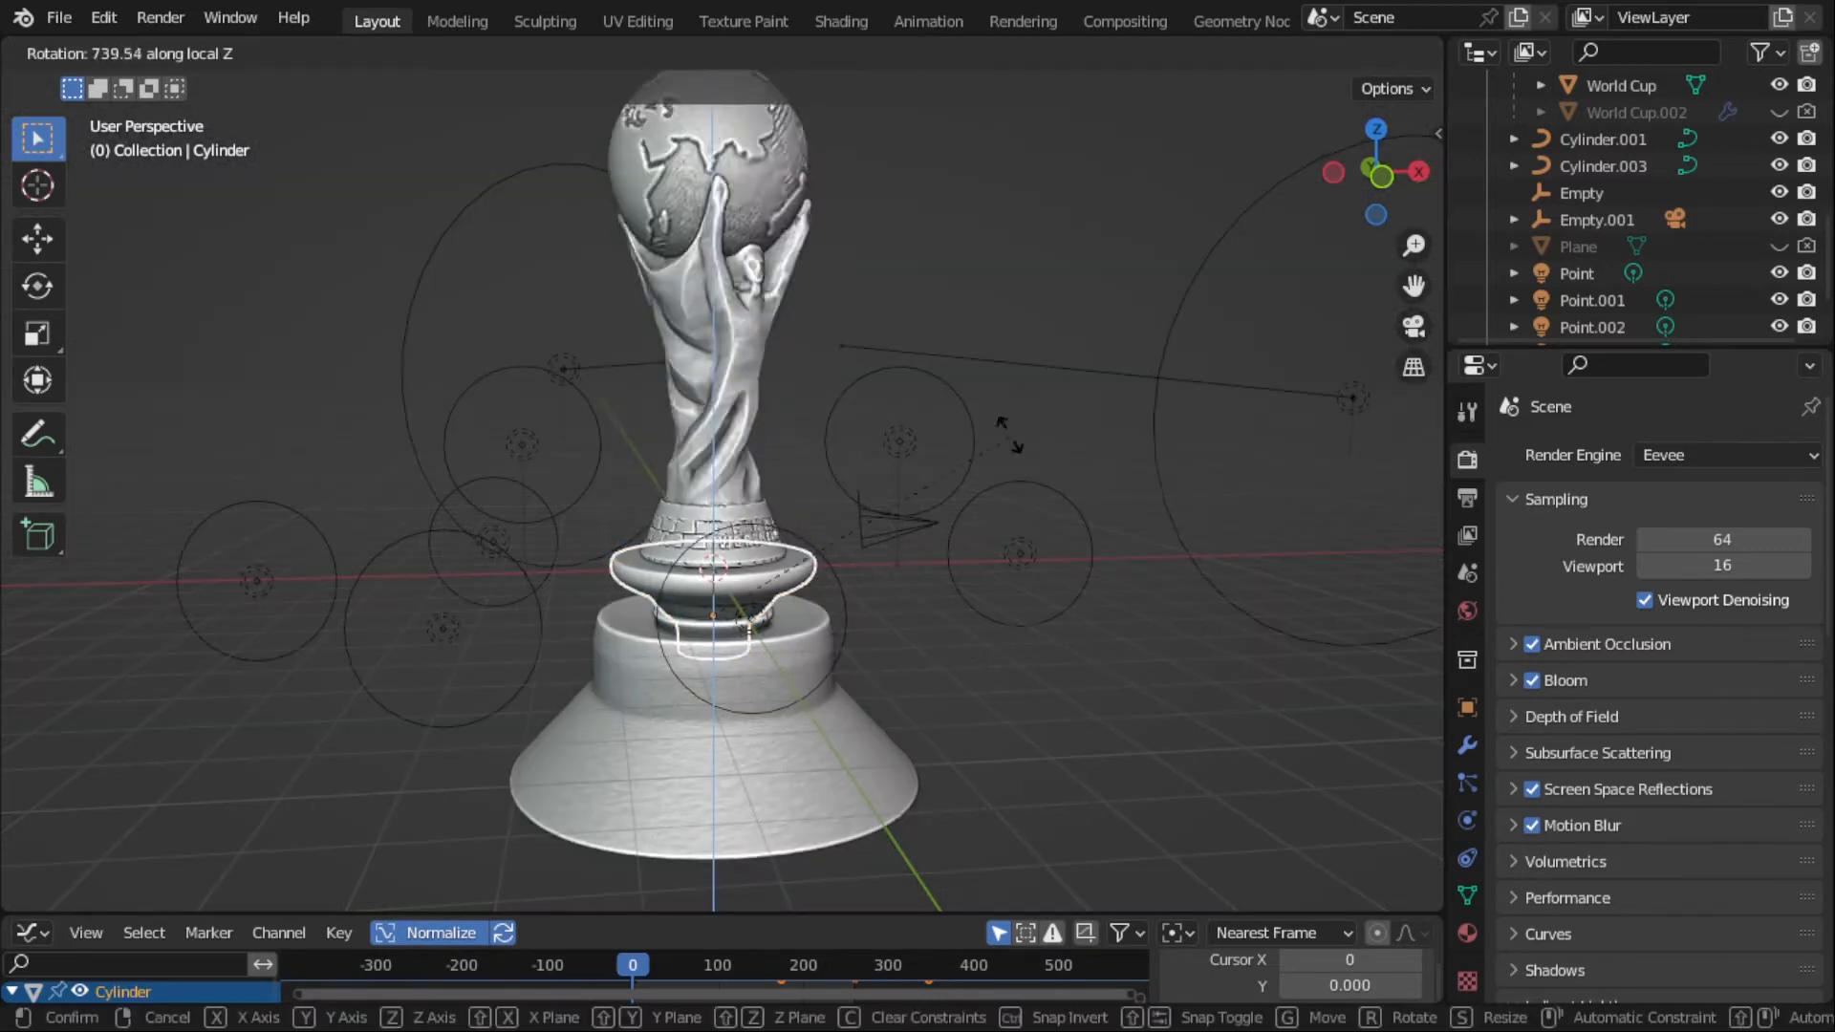
pyautogui.rightClick(743, 616)
# - Return to the camera view and try rotating Empty.001 above the trophy about its local Z axis
pyautogui.press('KP_0')
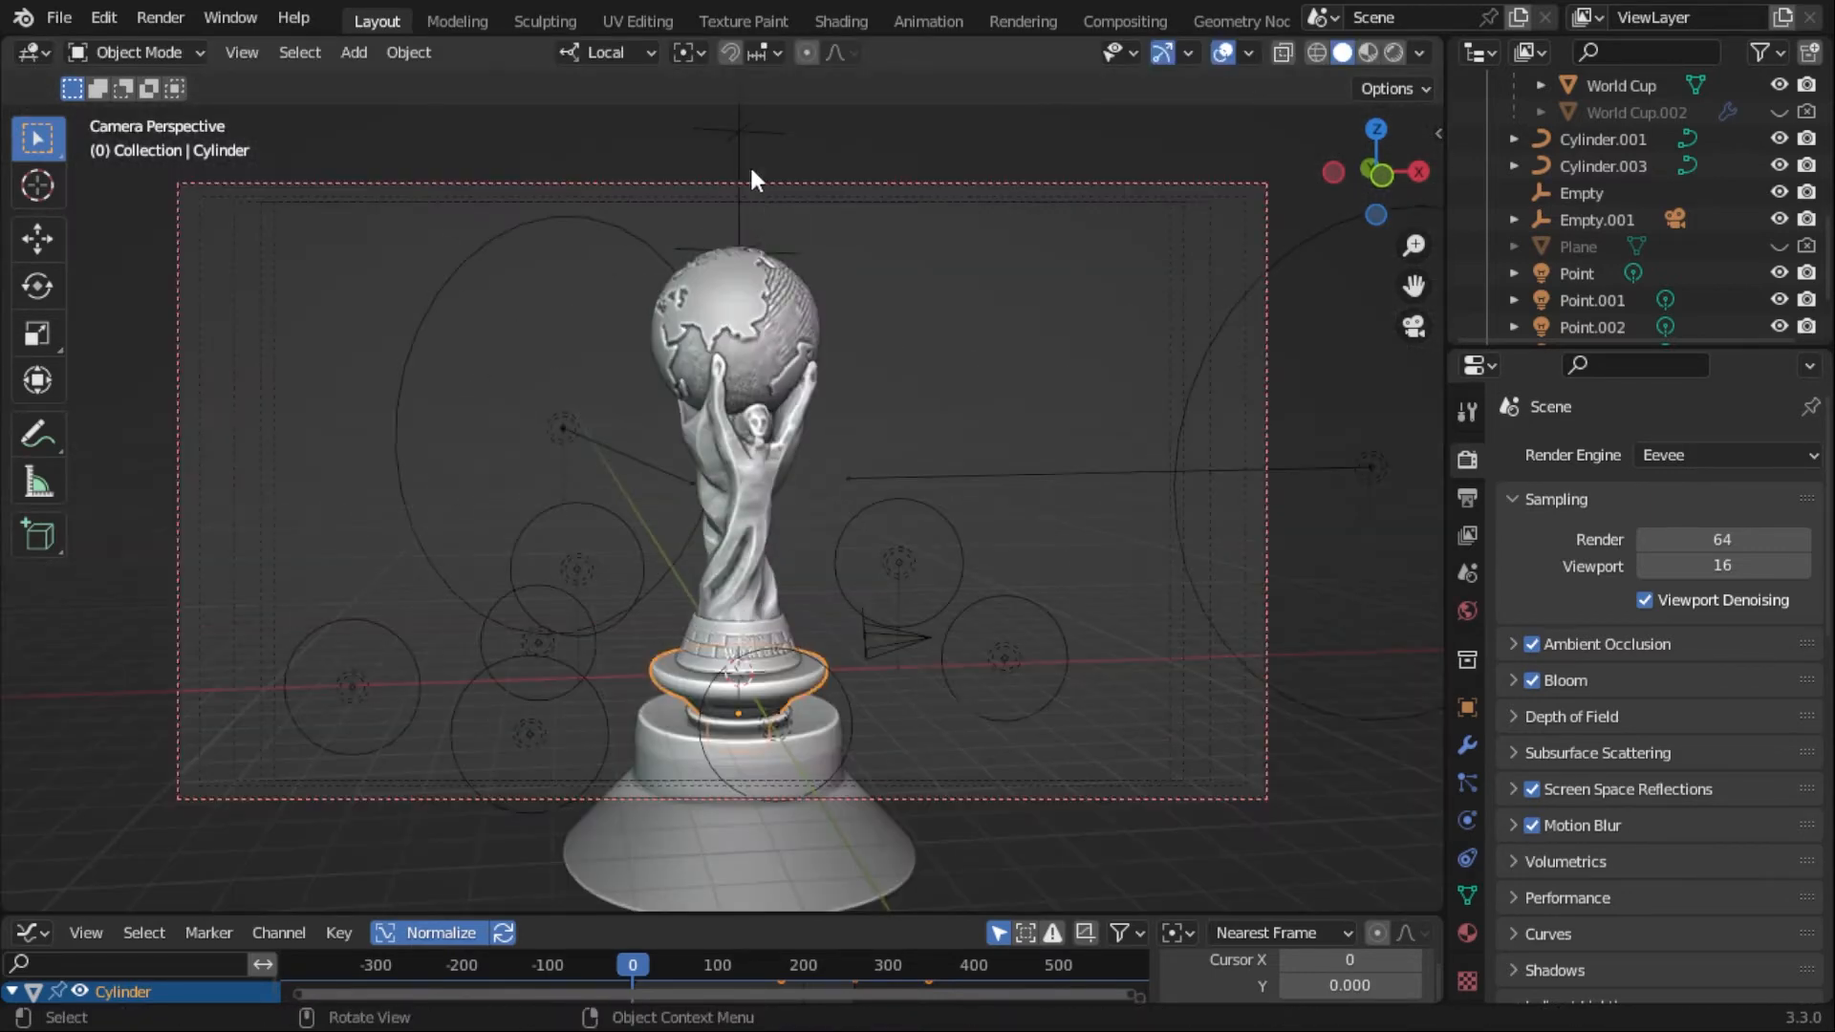
pyautogui.click(750, 177)
pyautogui.press('r')
pyautogui.press('z')
pyautogui.press('z')
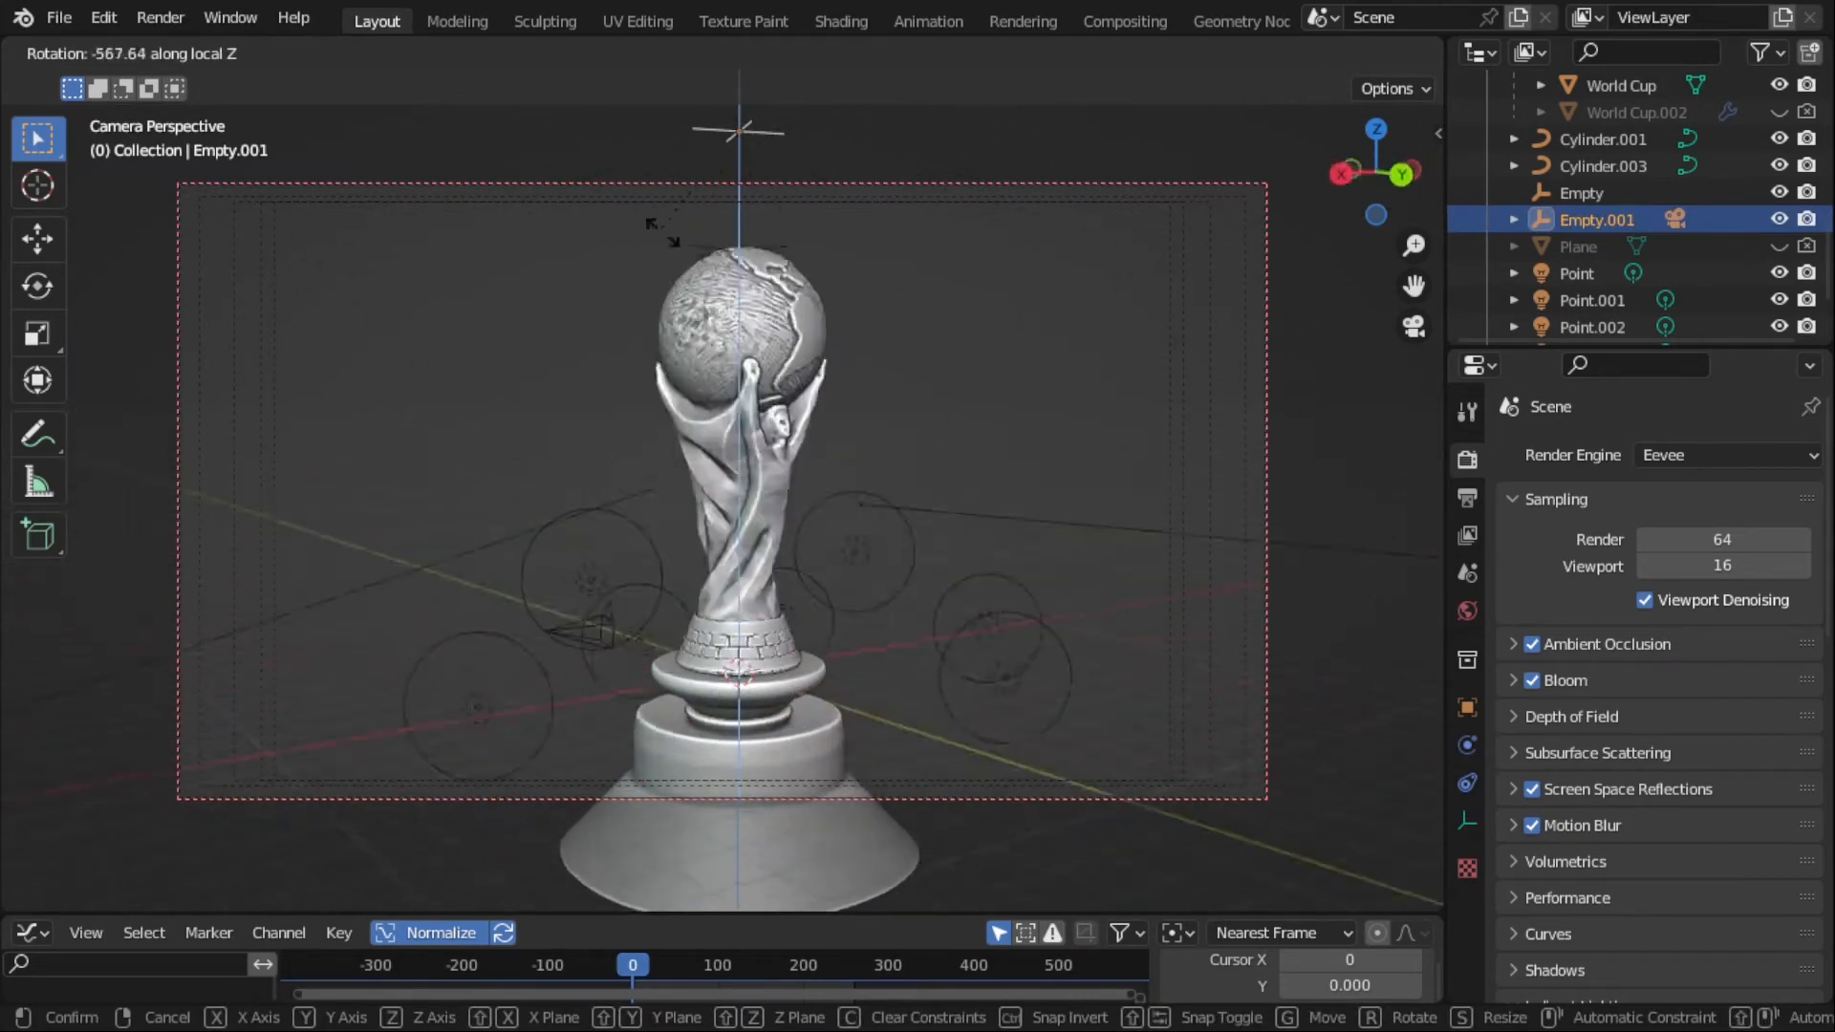
pyautogui.click(985, 265)
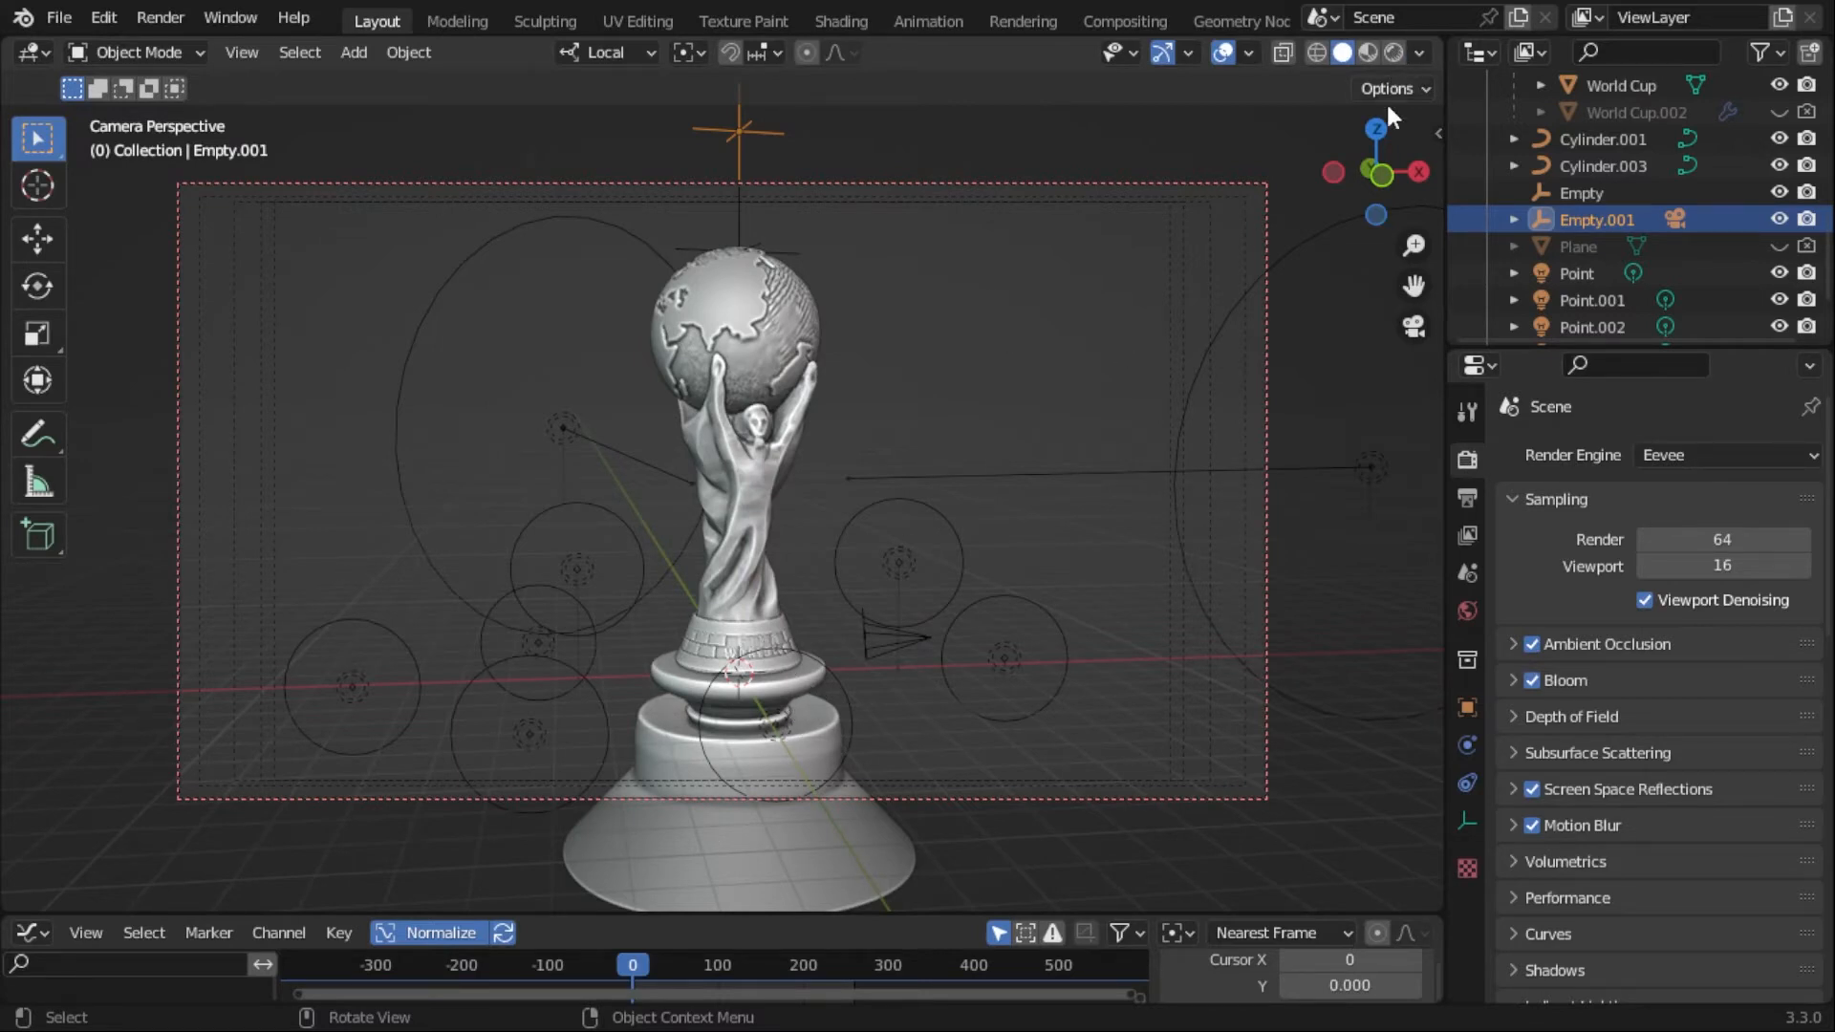
# - View the light settings of Area.004 and set the scene's render engine to Cycles
pyautogui.click(568, 428)
pyautogui.click(1467, 821)
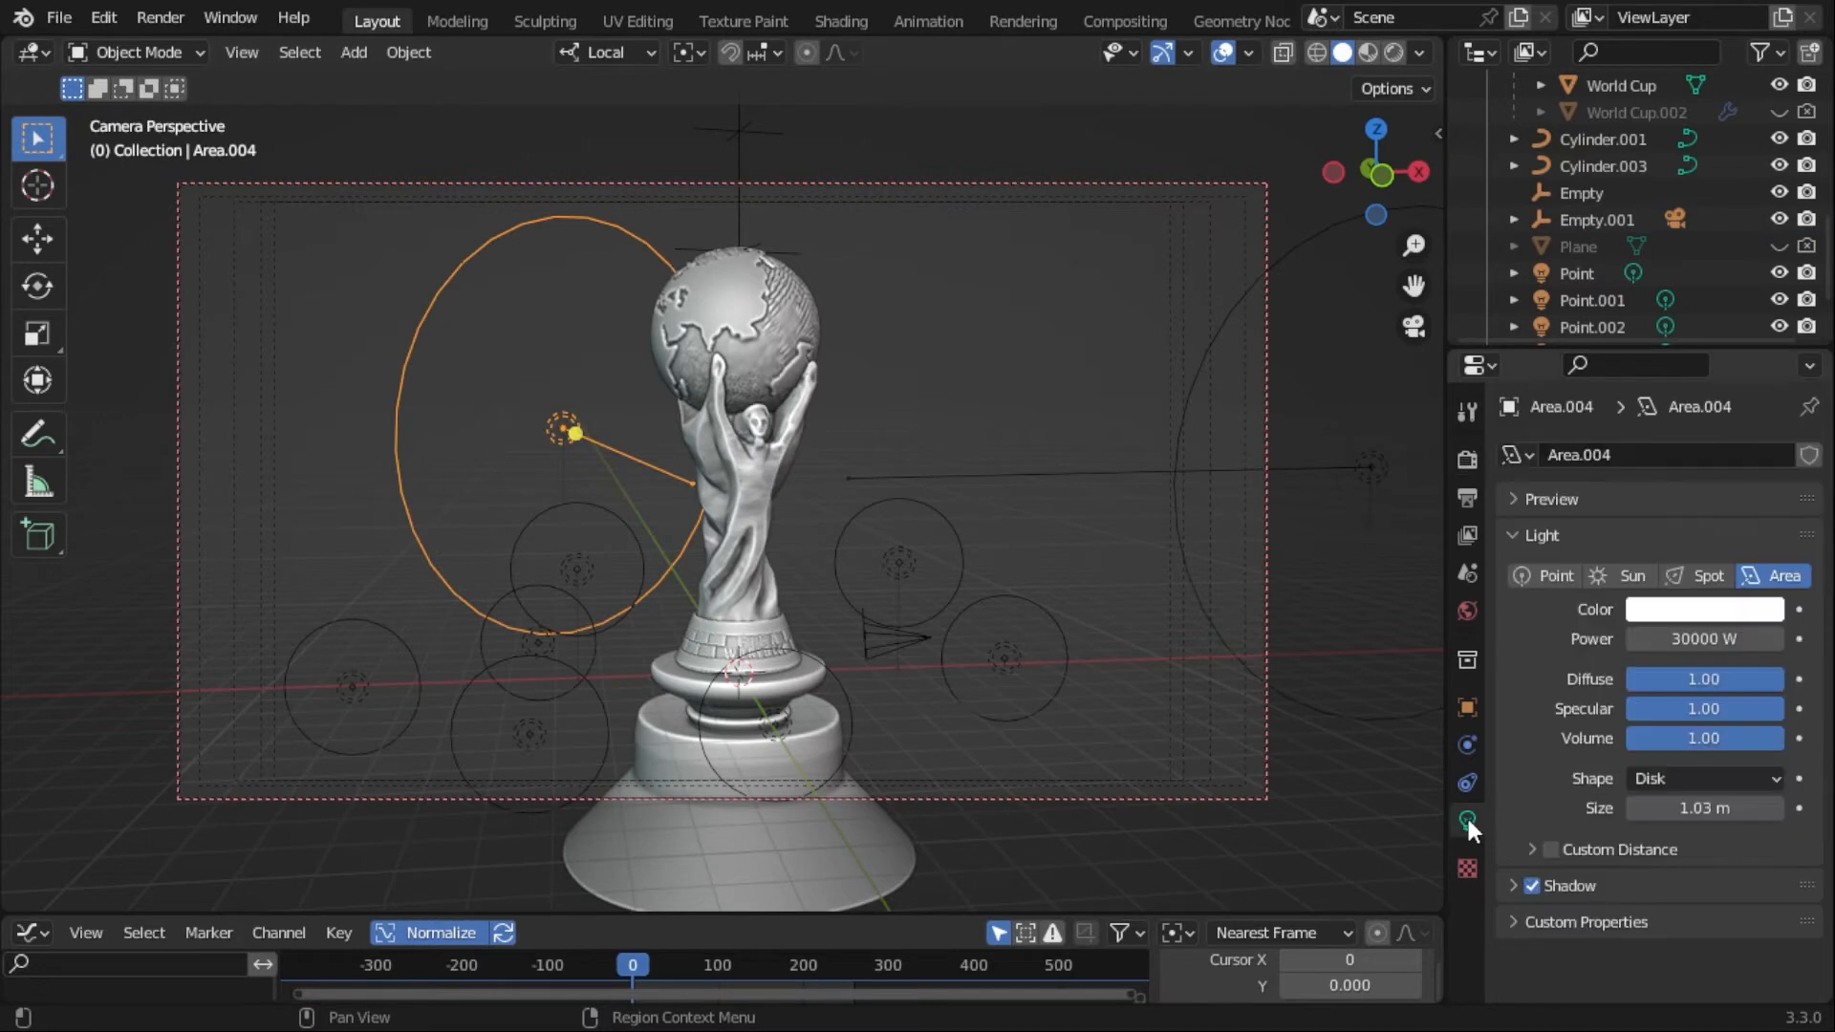
pyautogui.click(1467, 459)
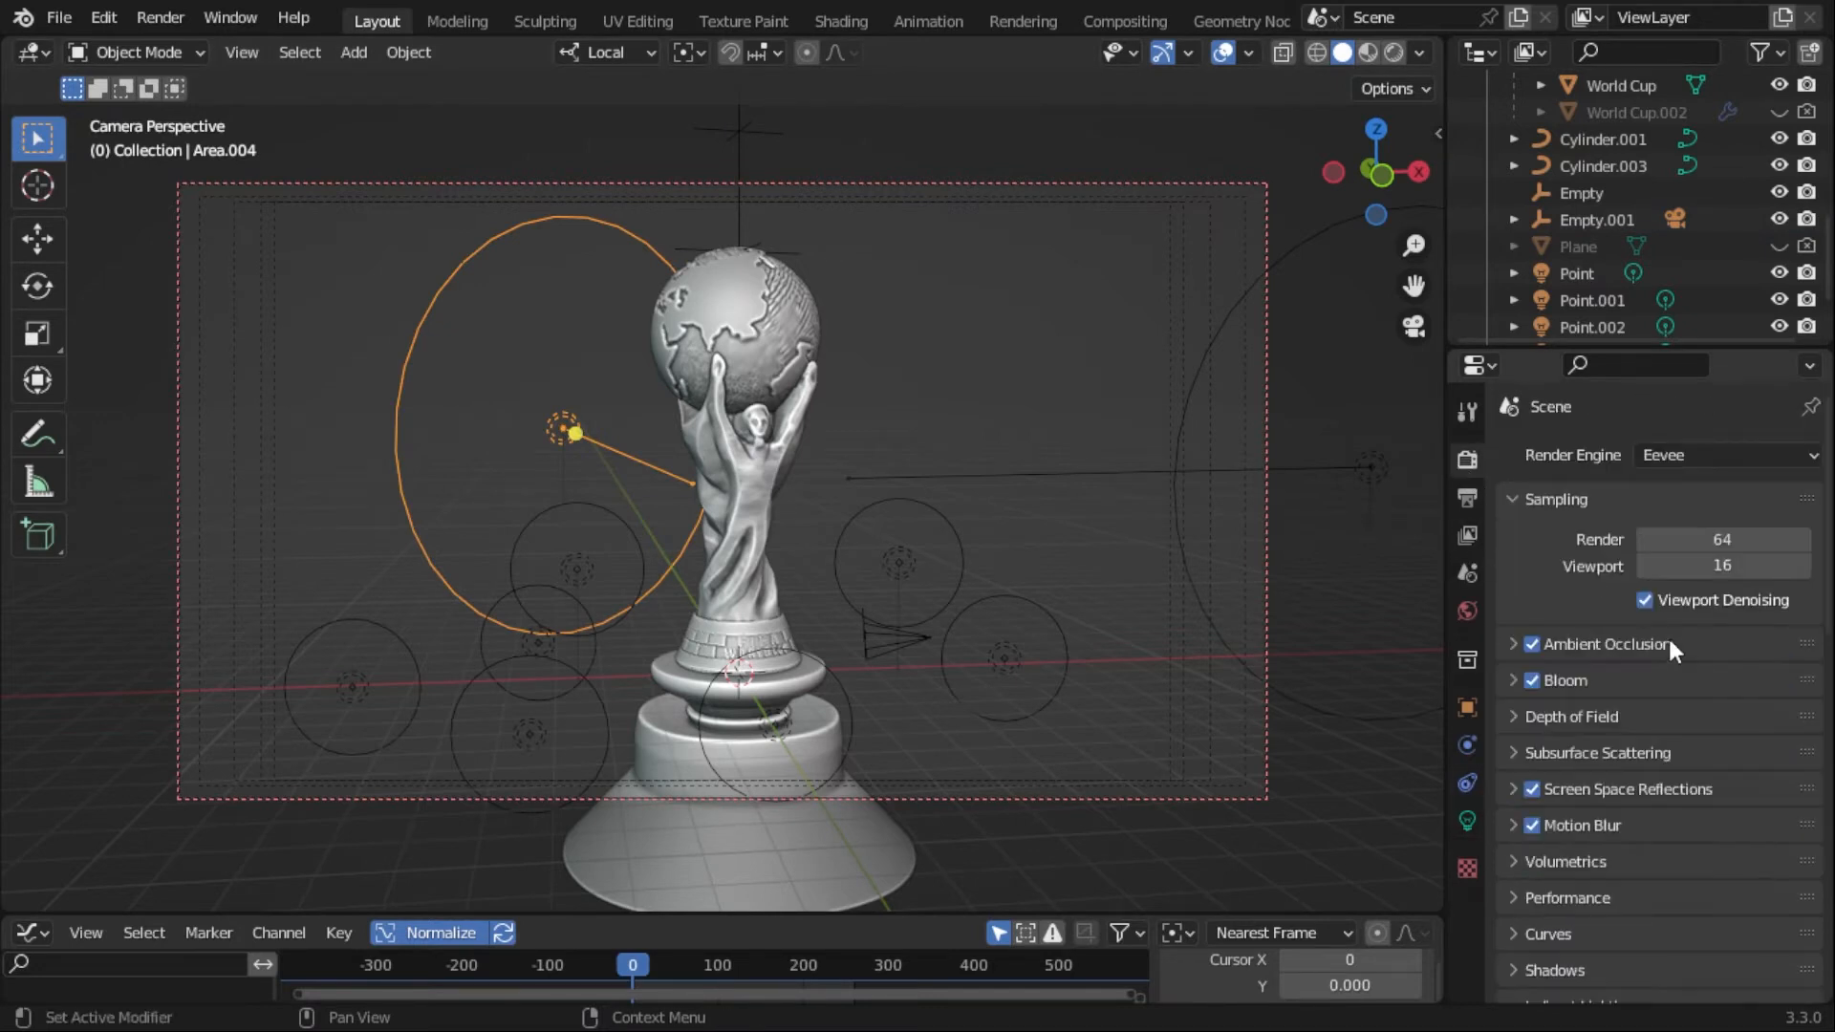
pyautogui.scroll(-5, 1602, 662)
pyautogui.scroll(6, 1600, 669)
pyautogui.click(1665, 466)
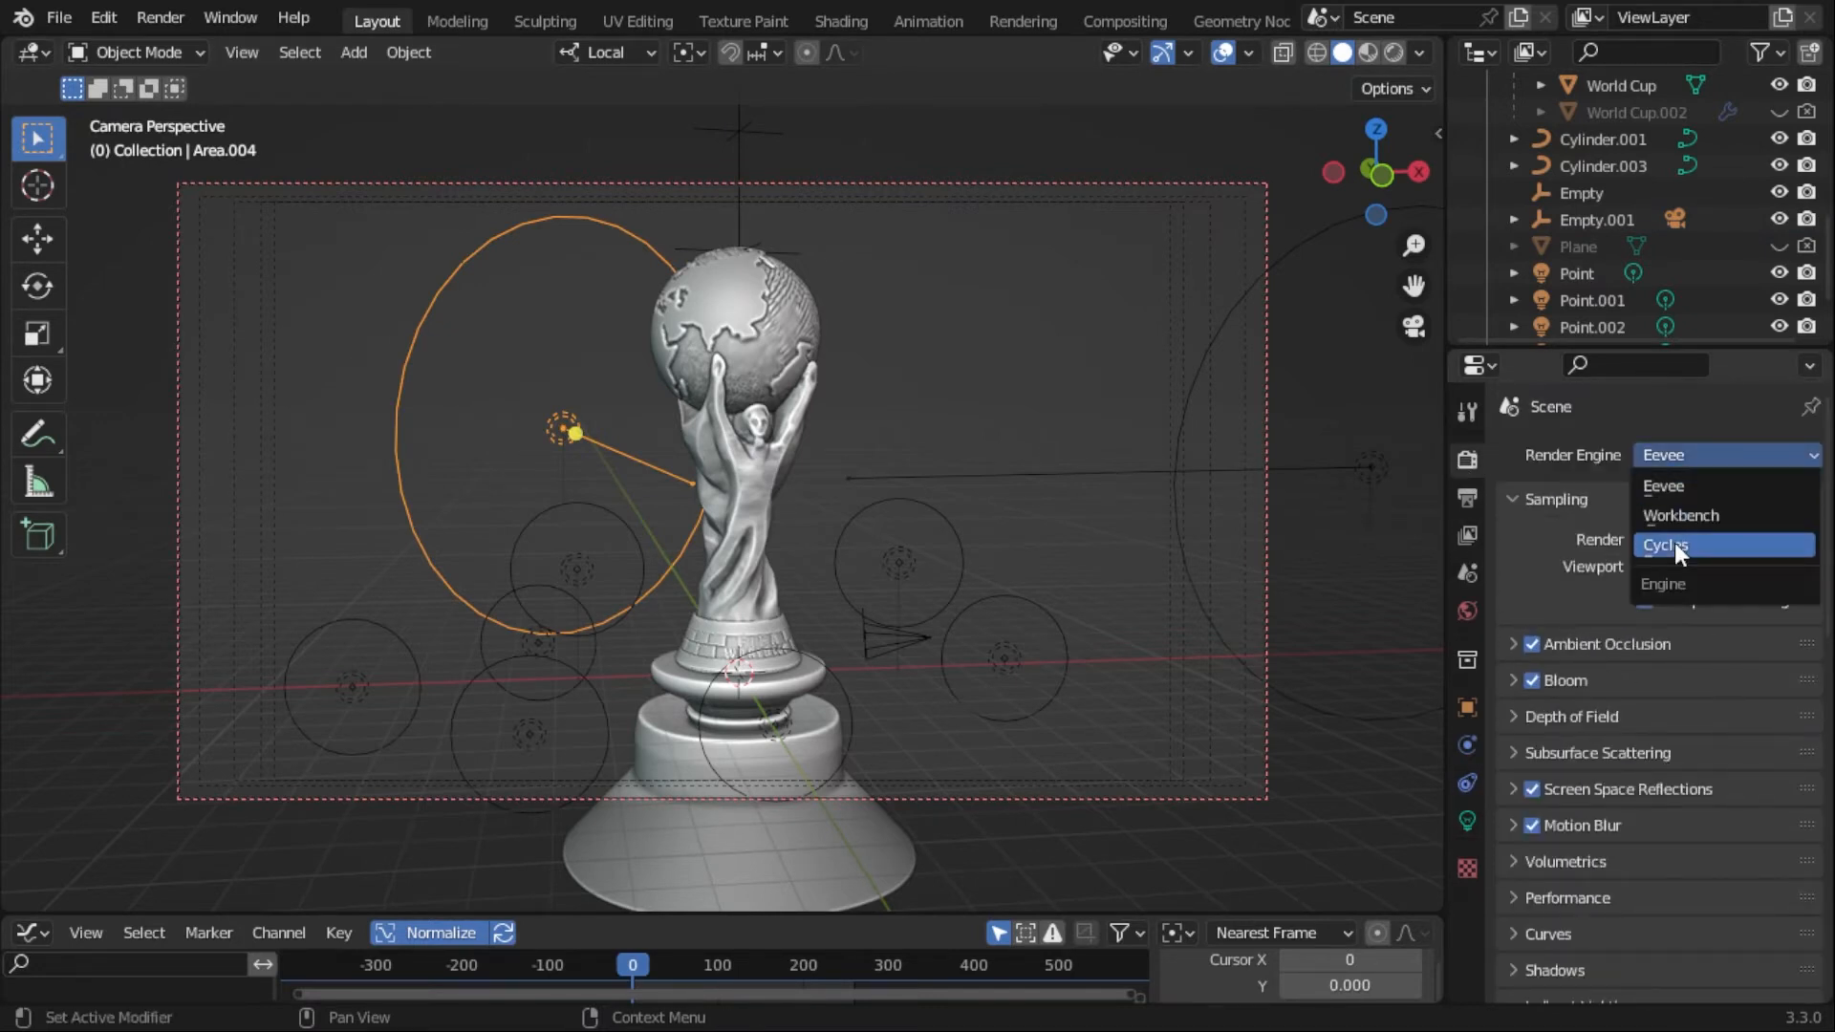
pyautogui.click(1675, 543)
# - Set the render Max Samples to 4000
pyautogui.scroll(-1, 1581, 703)
pyautogui.scroll(-3, 1764, 623)
pyautogui.click(1749, 742)
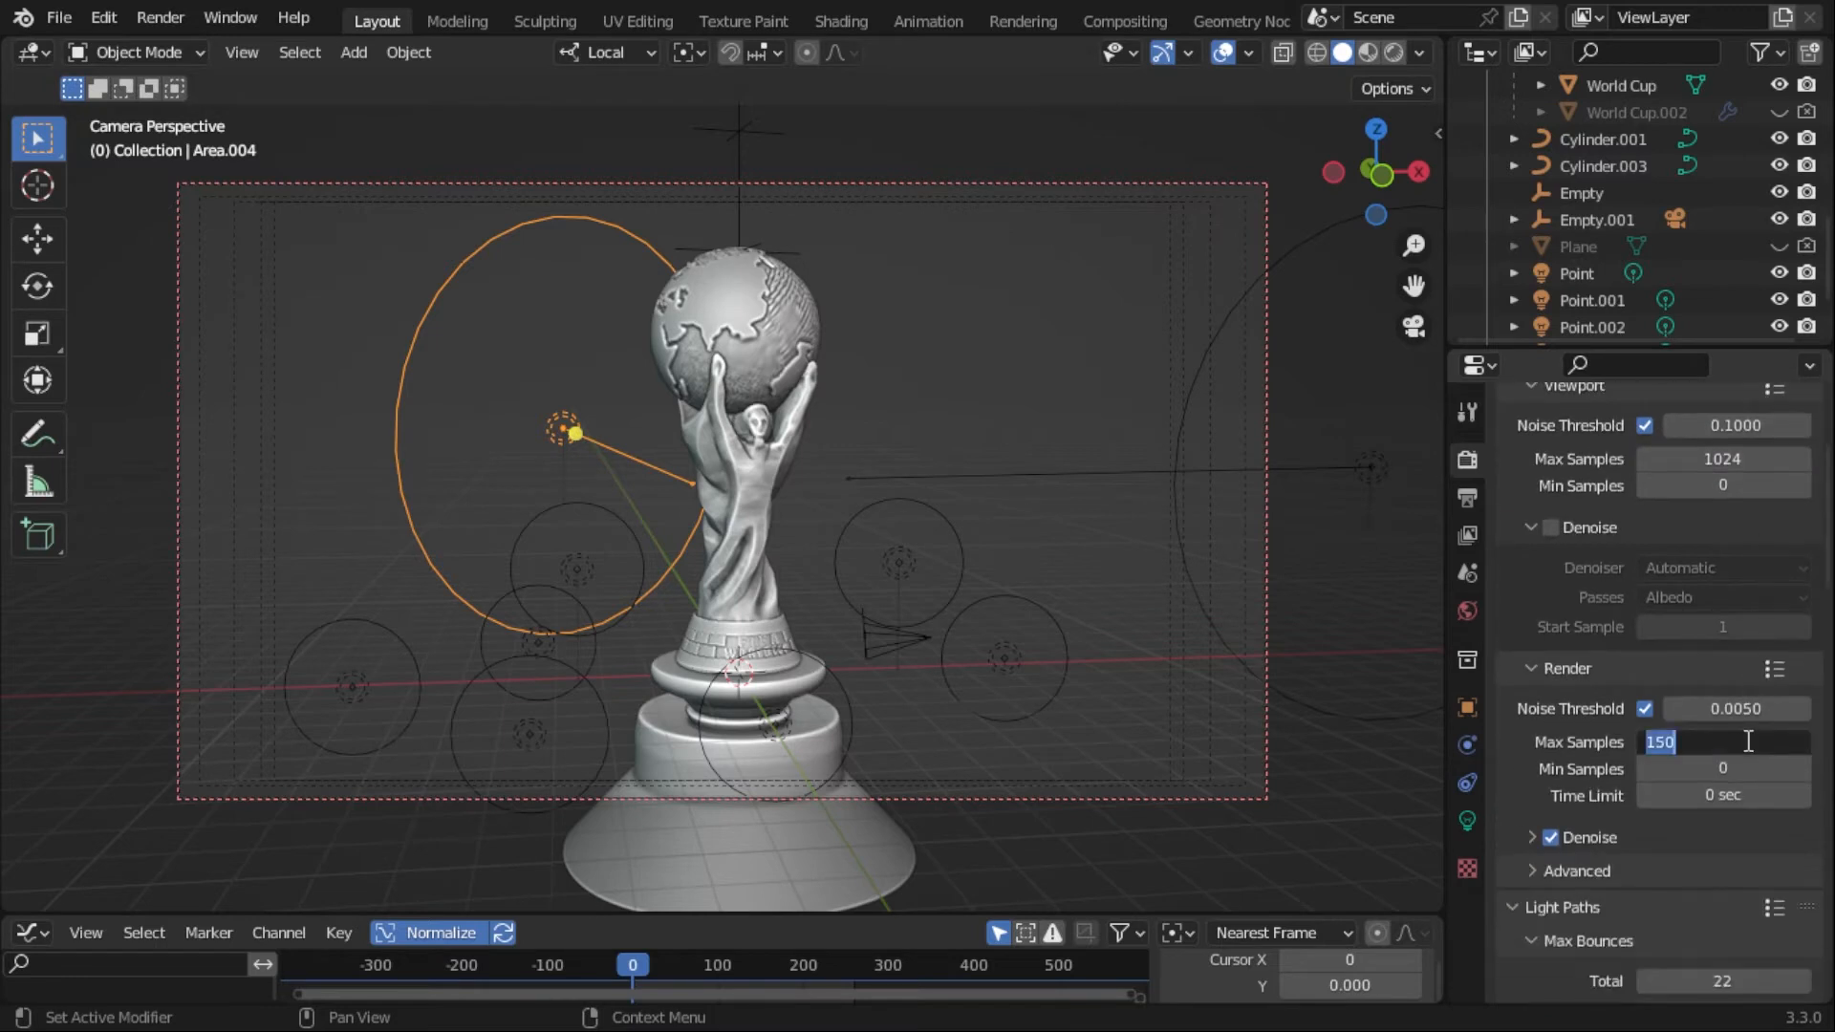
pyautogui.press('Return')
# - Review the remaining Cycles render settings, from light paths and caustics down to color management
pyautogui.scroll(-2, 1667, 709)
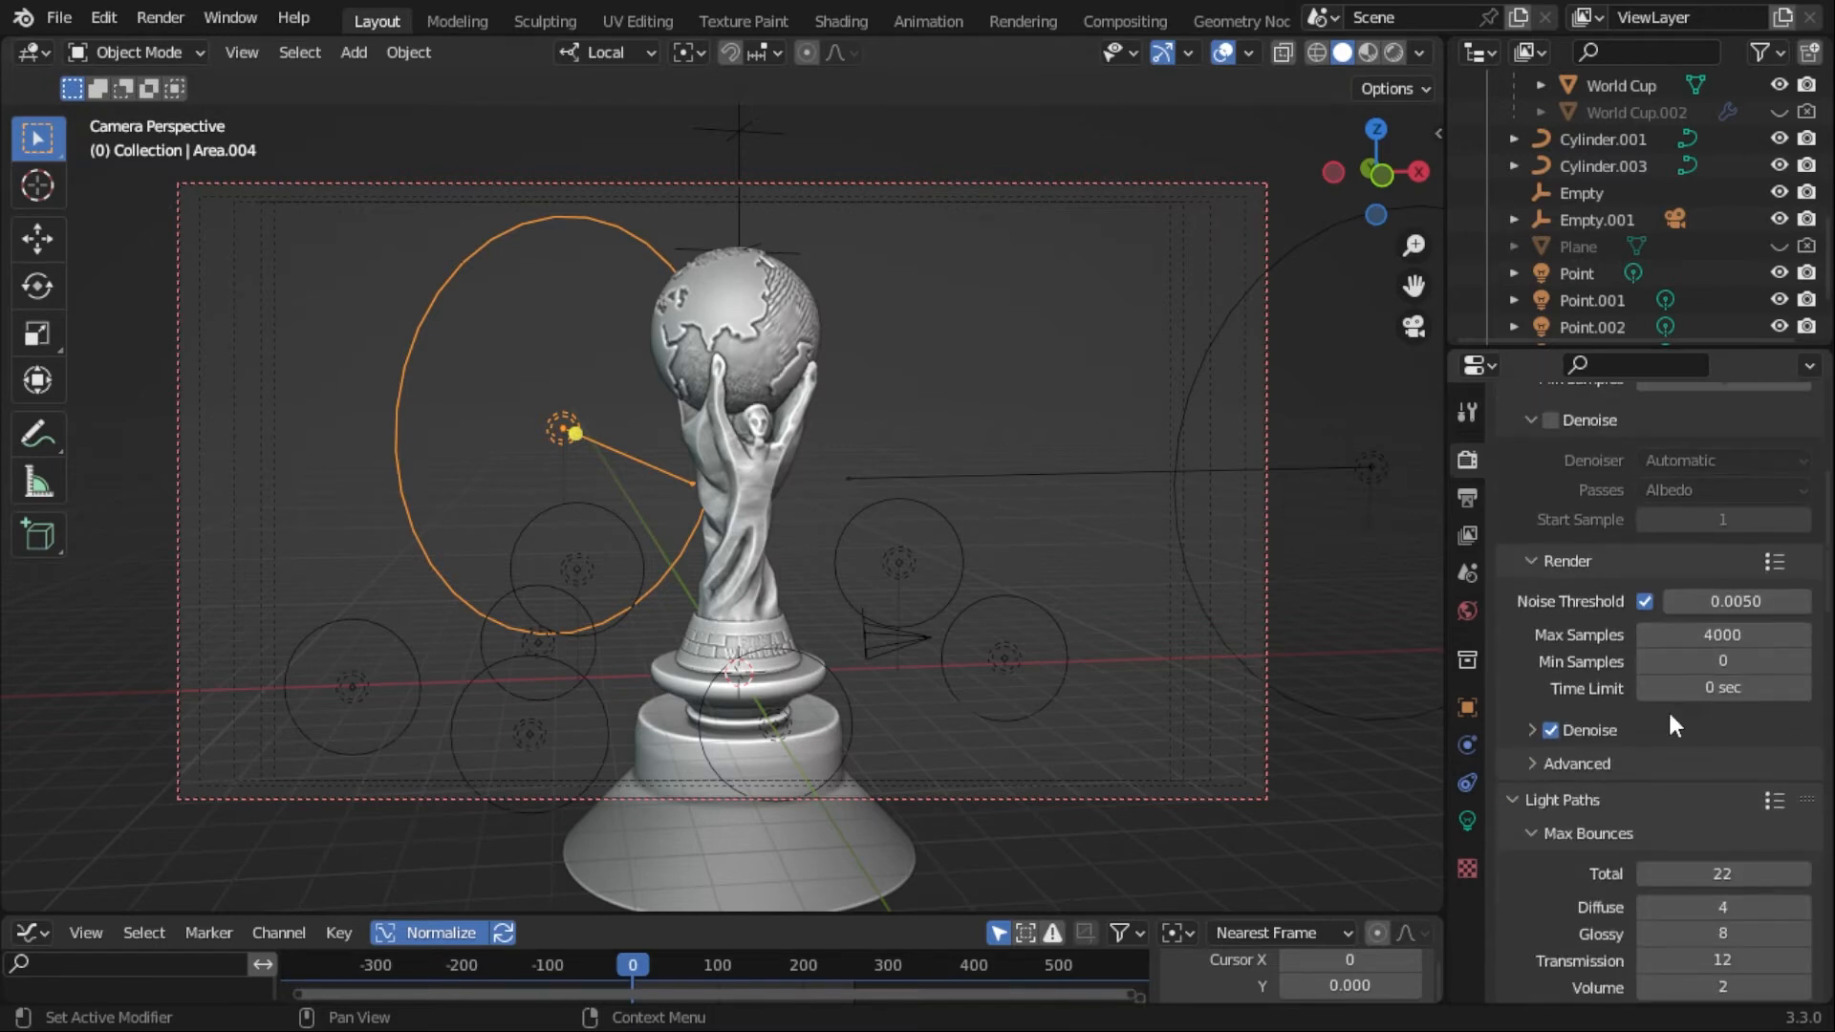
pyautogui.scroll(-20, 1746, 717)
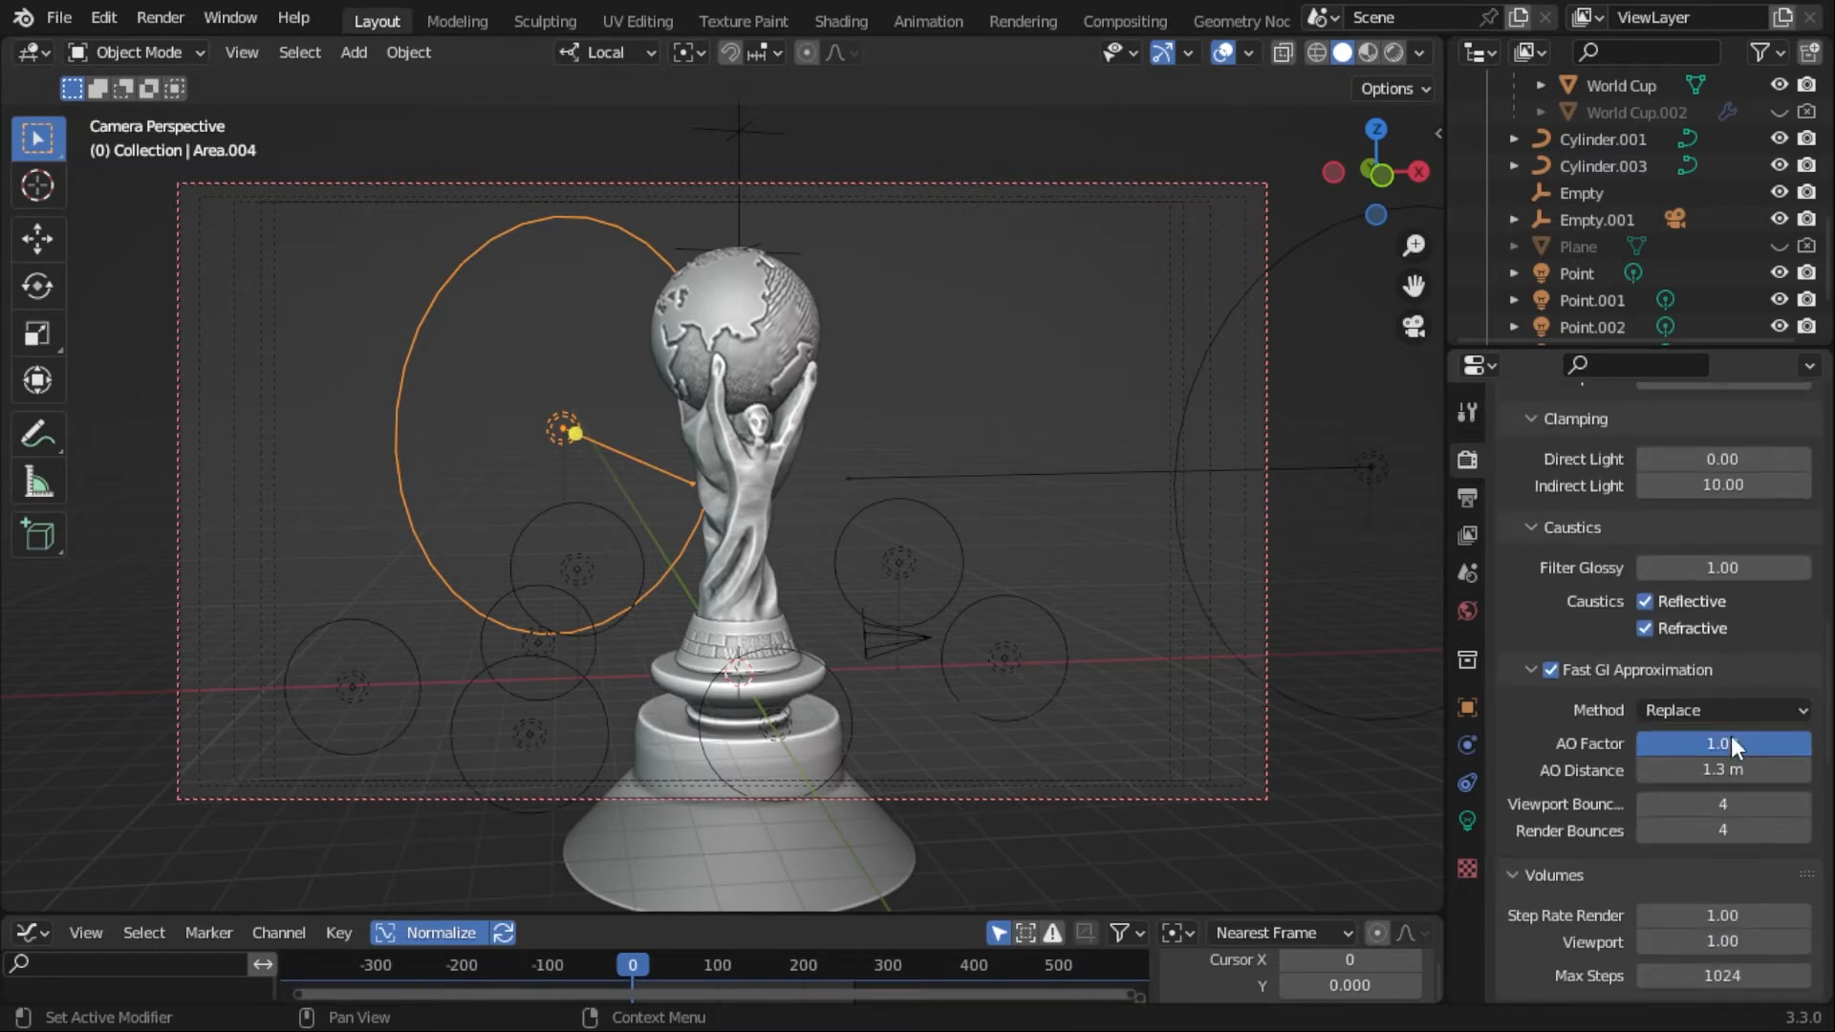
pyautogui.scroll(-8, 1716, 736)
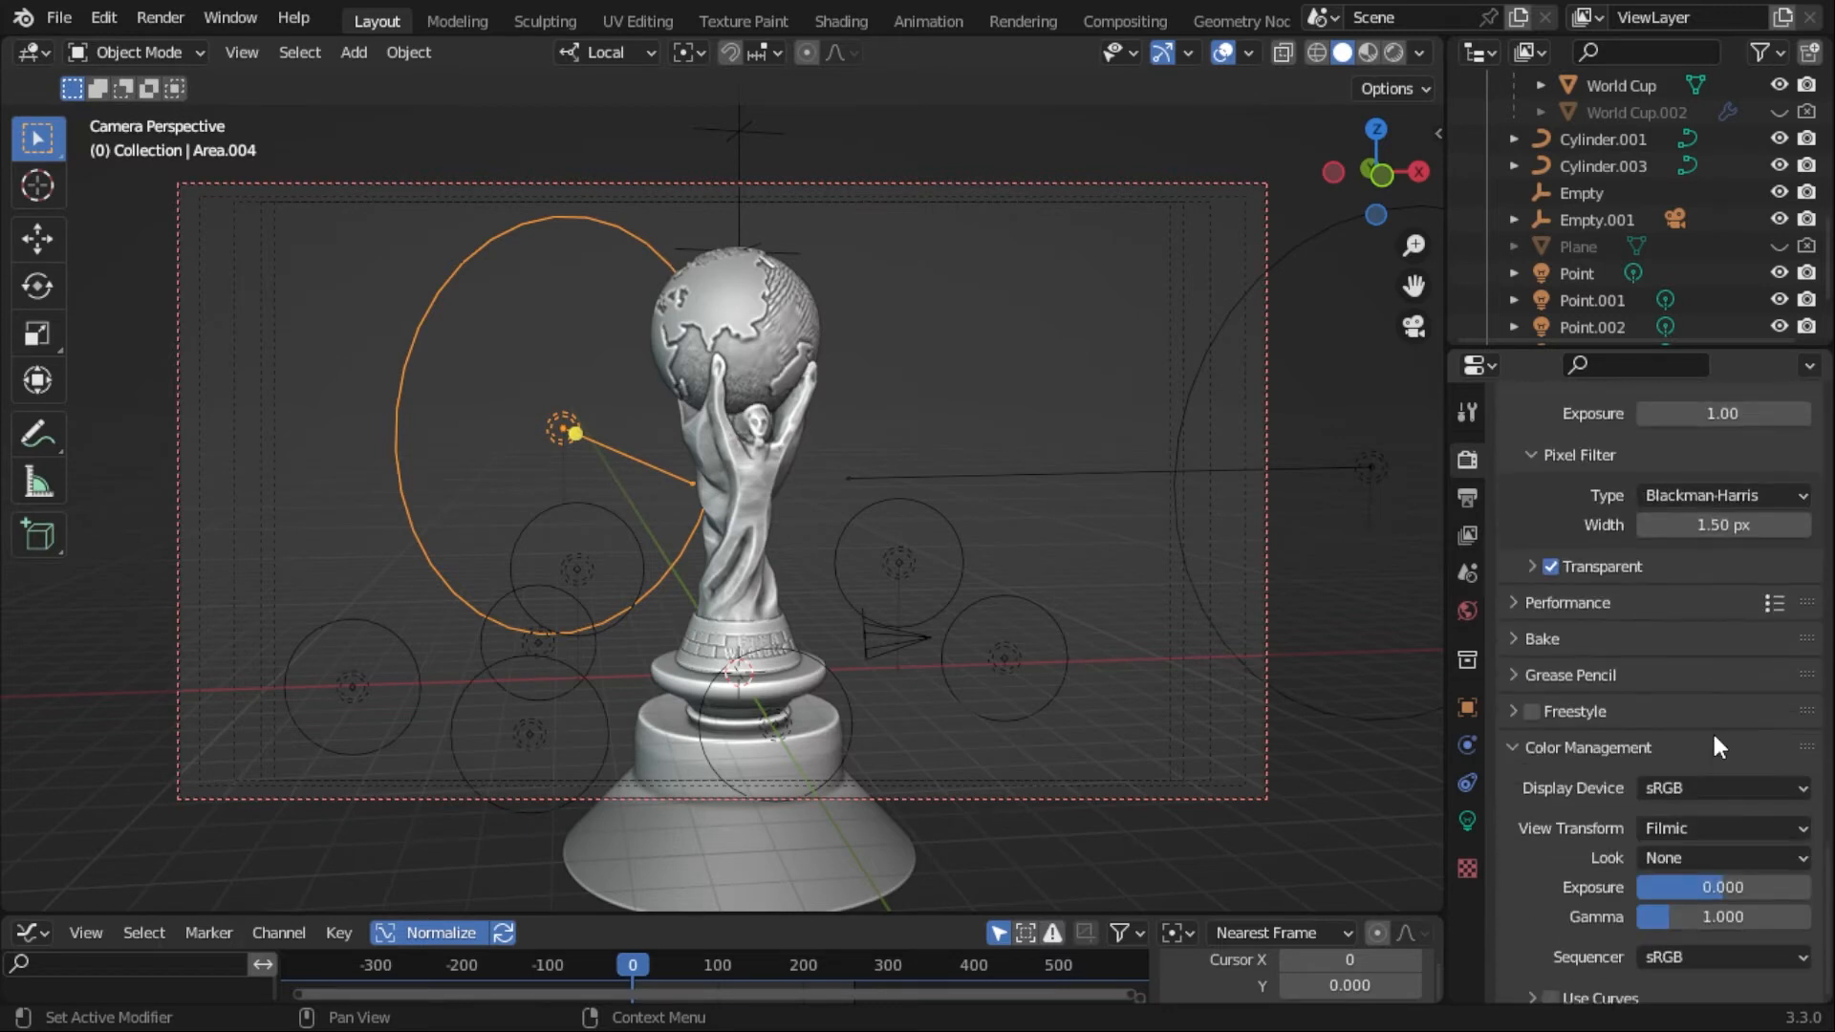
# - Review the Performance render settings, including threads, memory tiling, acceleration structure and final render options
pyautogui.click(1525, 643)
pyautogui.scroll(-5, 1667, 773)
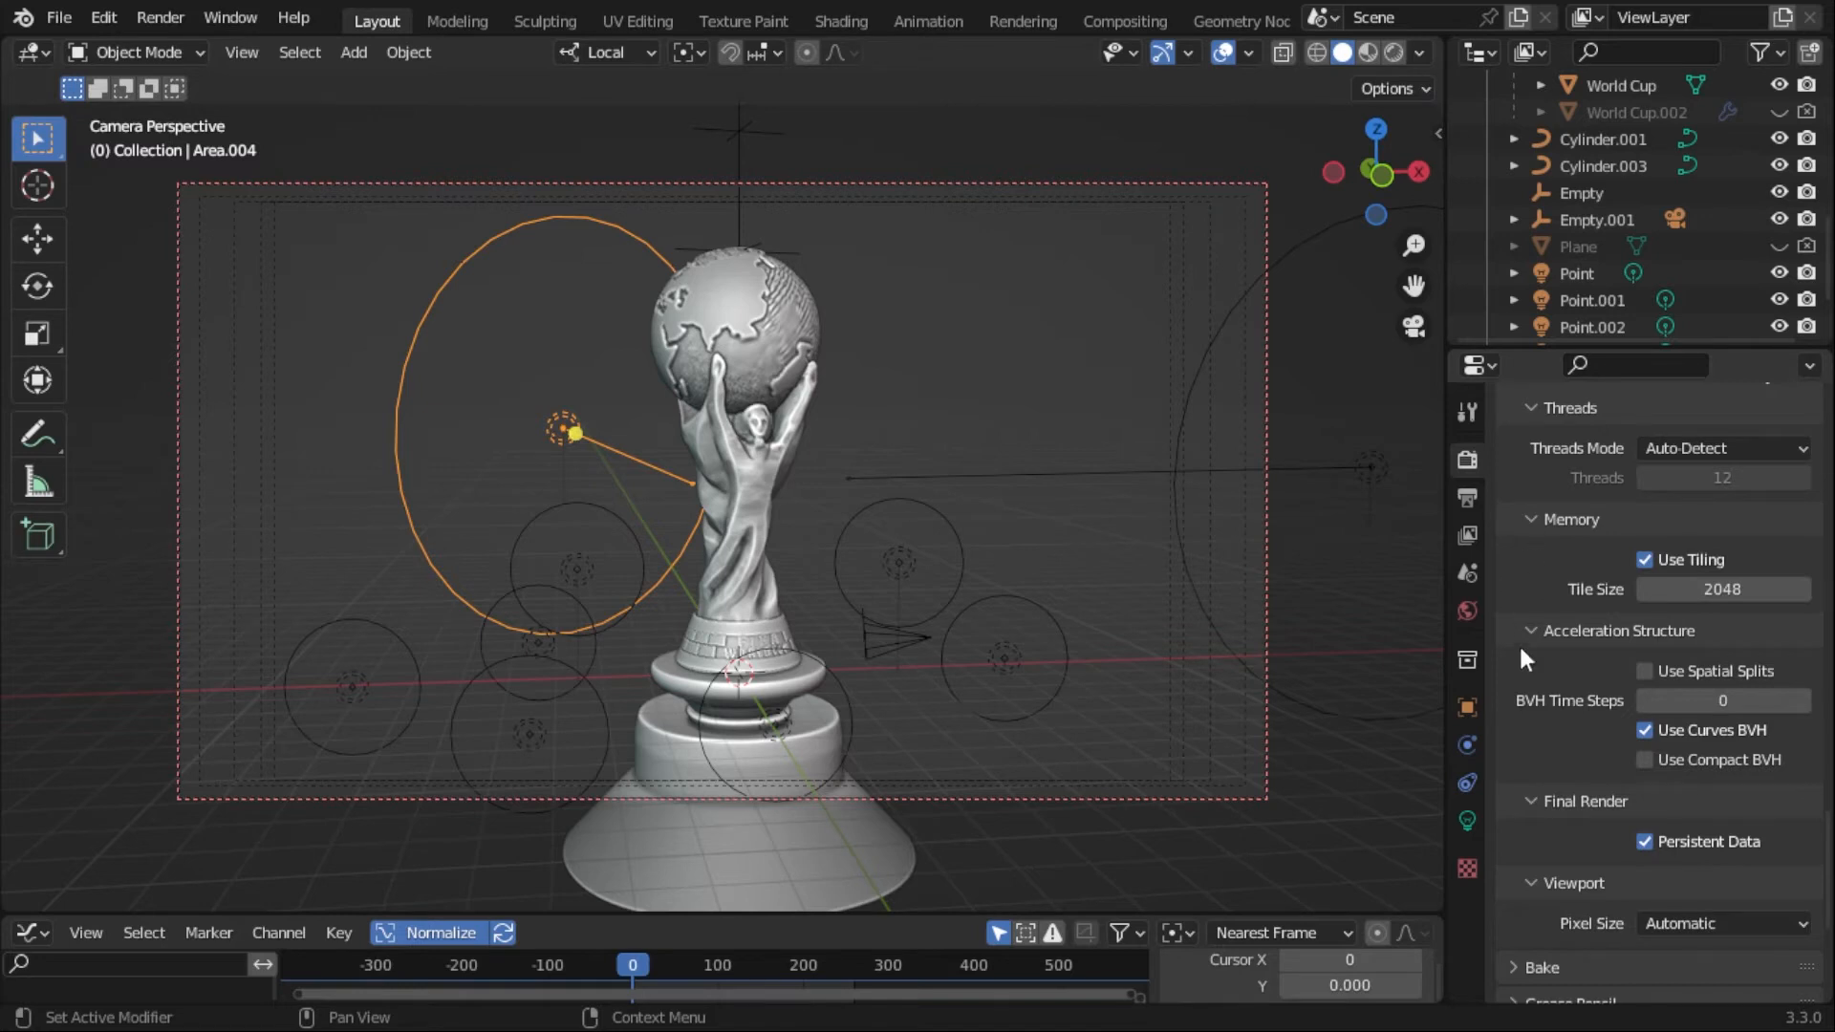
pyautogui.scroll(3, 1539, 640)
pyautogui.click(1530, 478)
pyautogui.scroll(-1, 1718, 650)
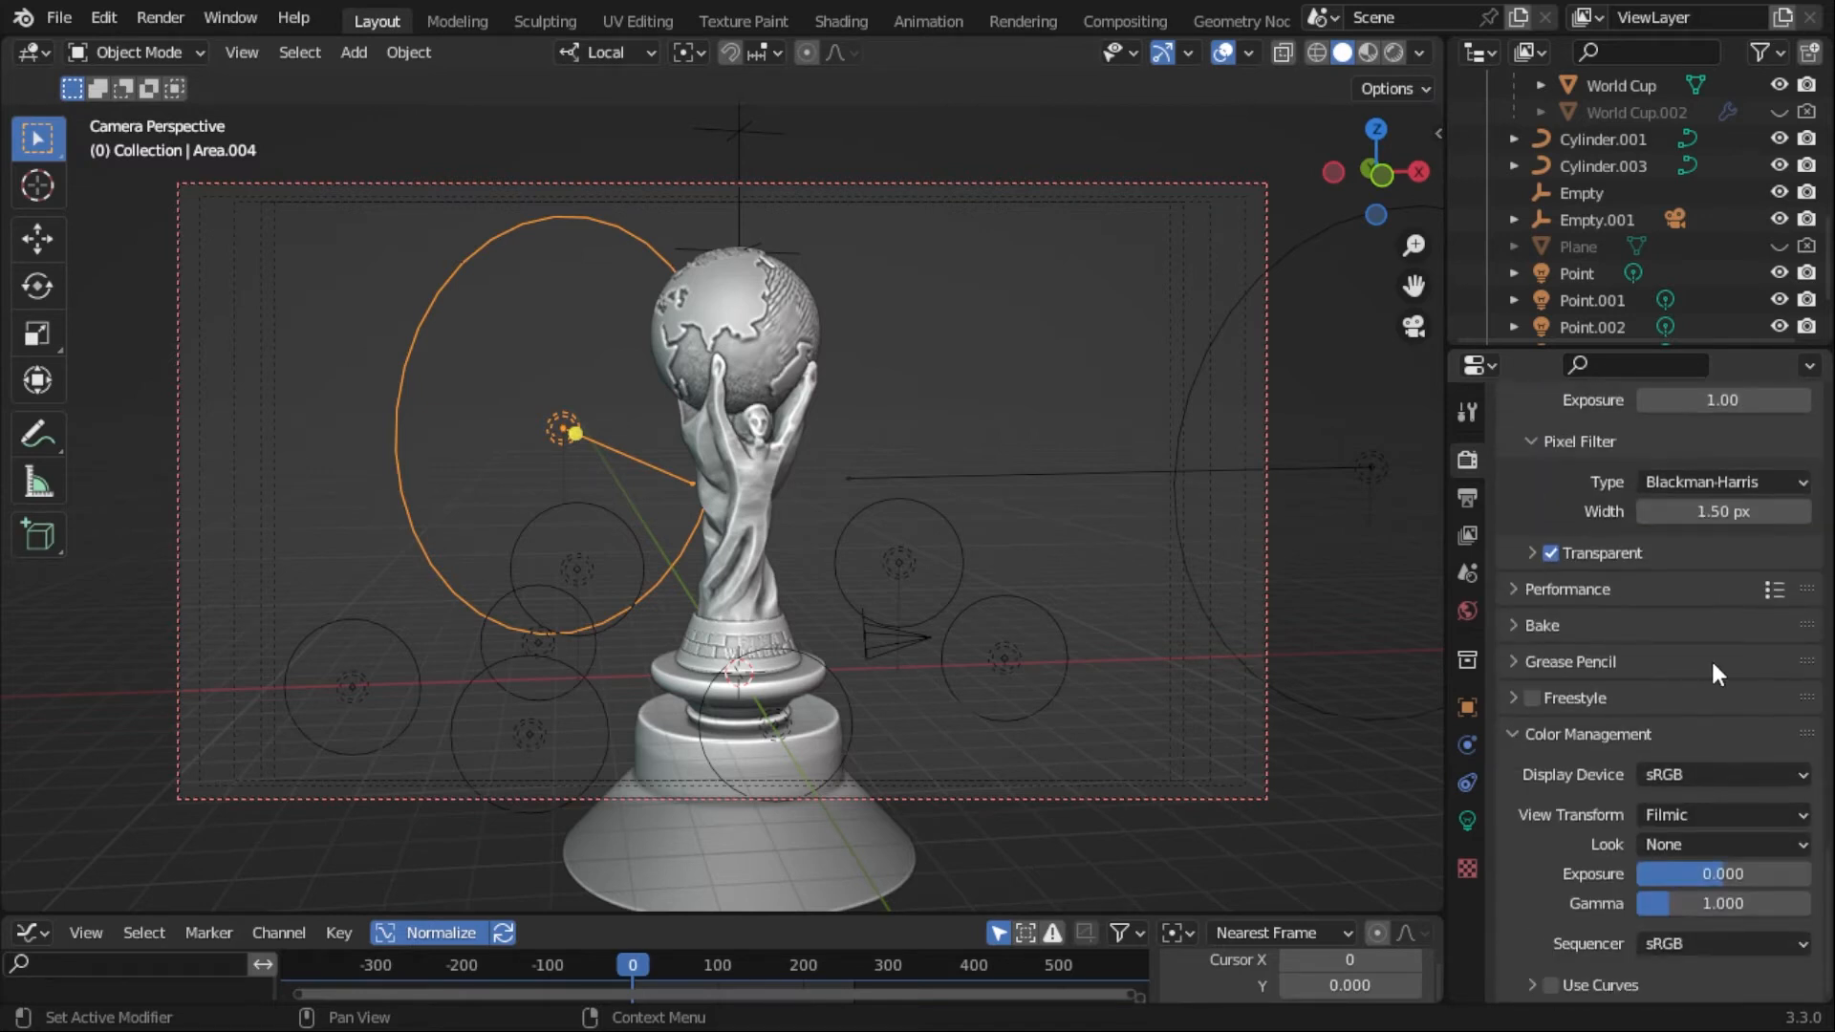
pyautogui.scroll(15, 1706, 659)
# - Review the scene's output resolution, frame rate, frame range and file settings, ending back at the render settings
pyautogui.click(1468, 497)
pyautogui.scroll(7, 1687, 660)
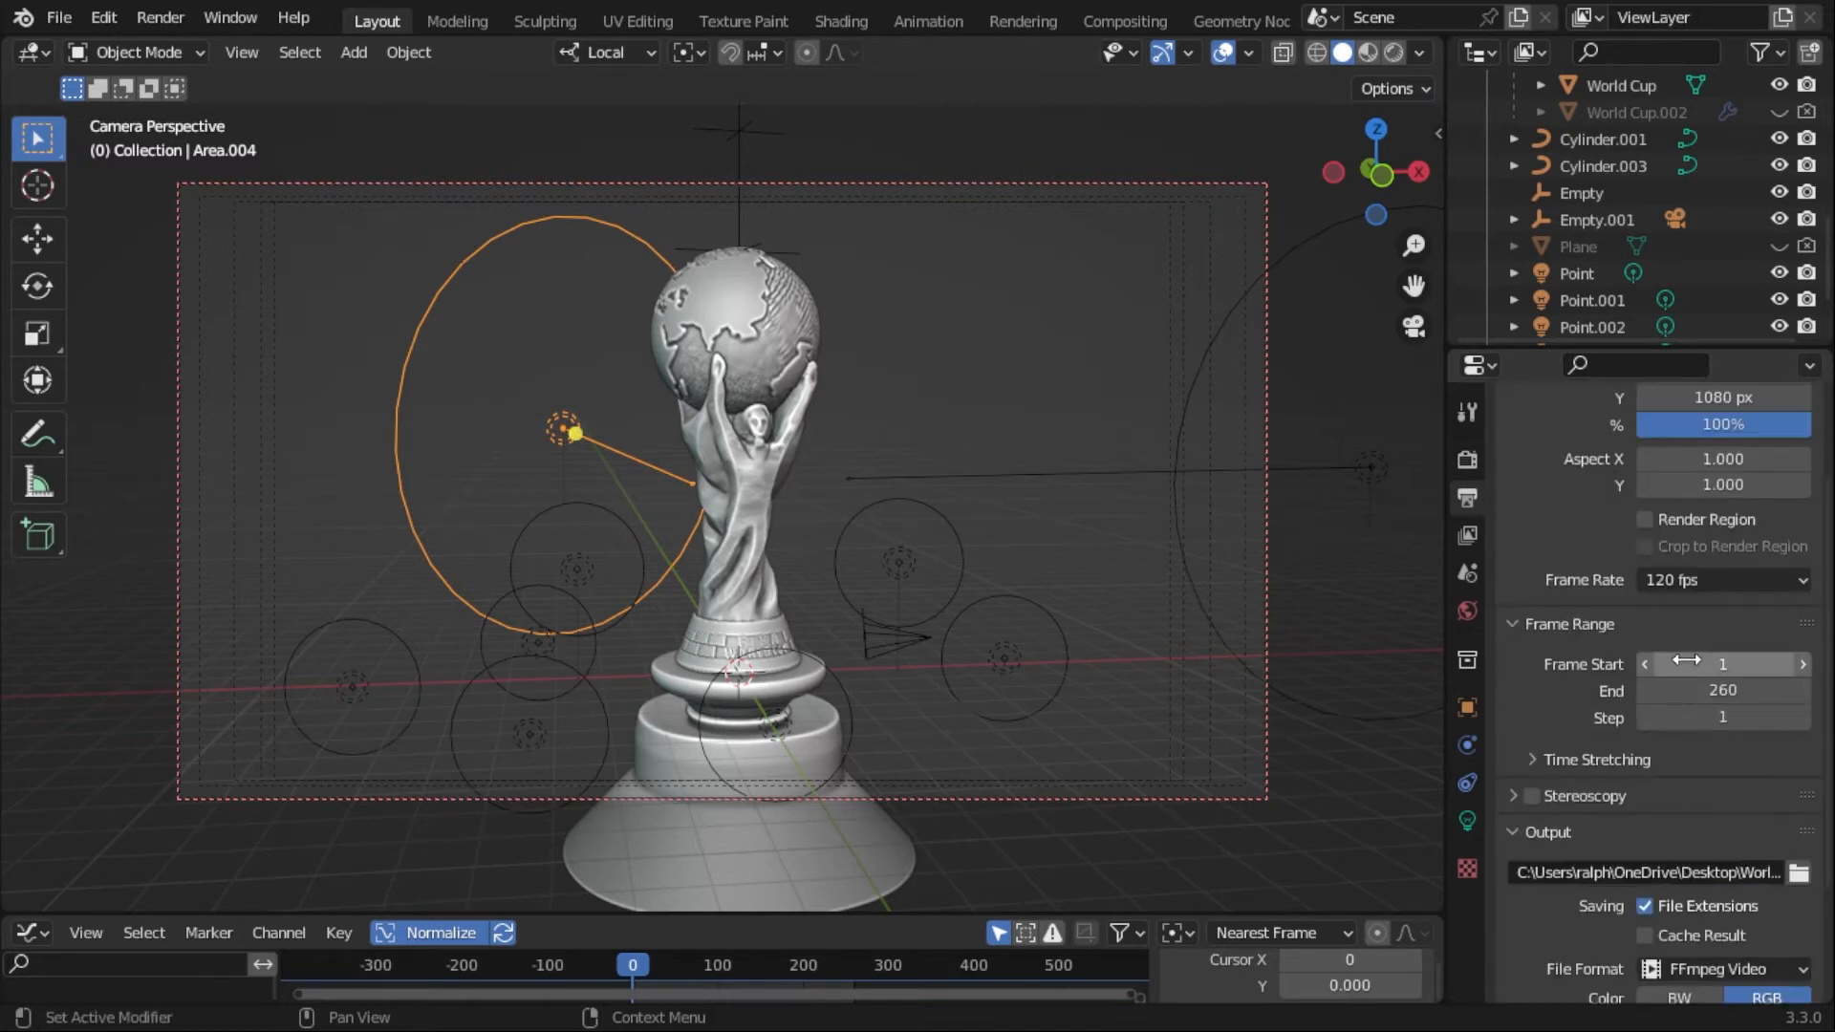
pyautogui.scroll(3, 1686, 660)
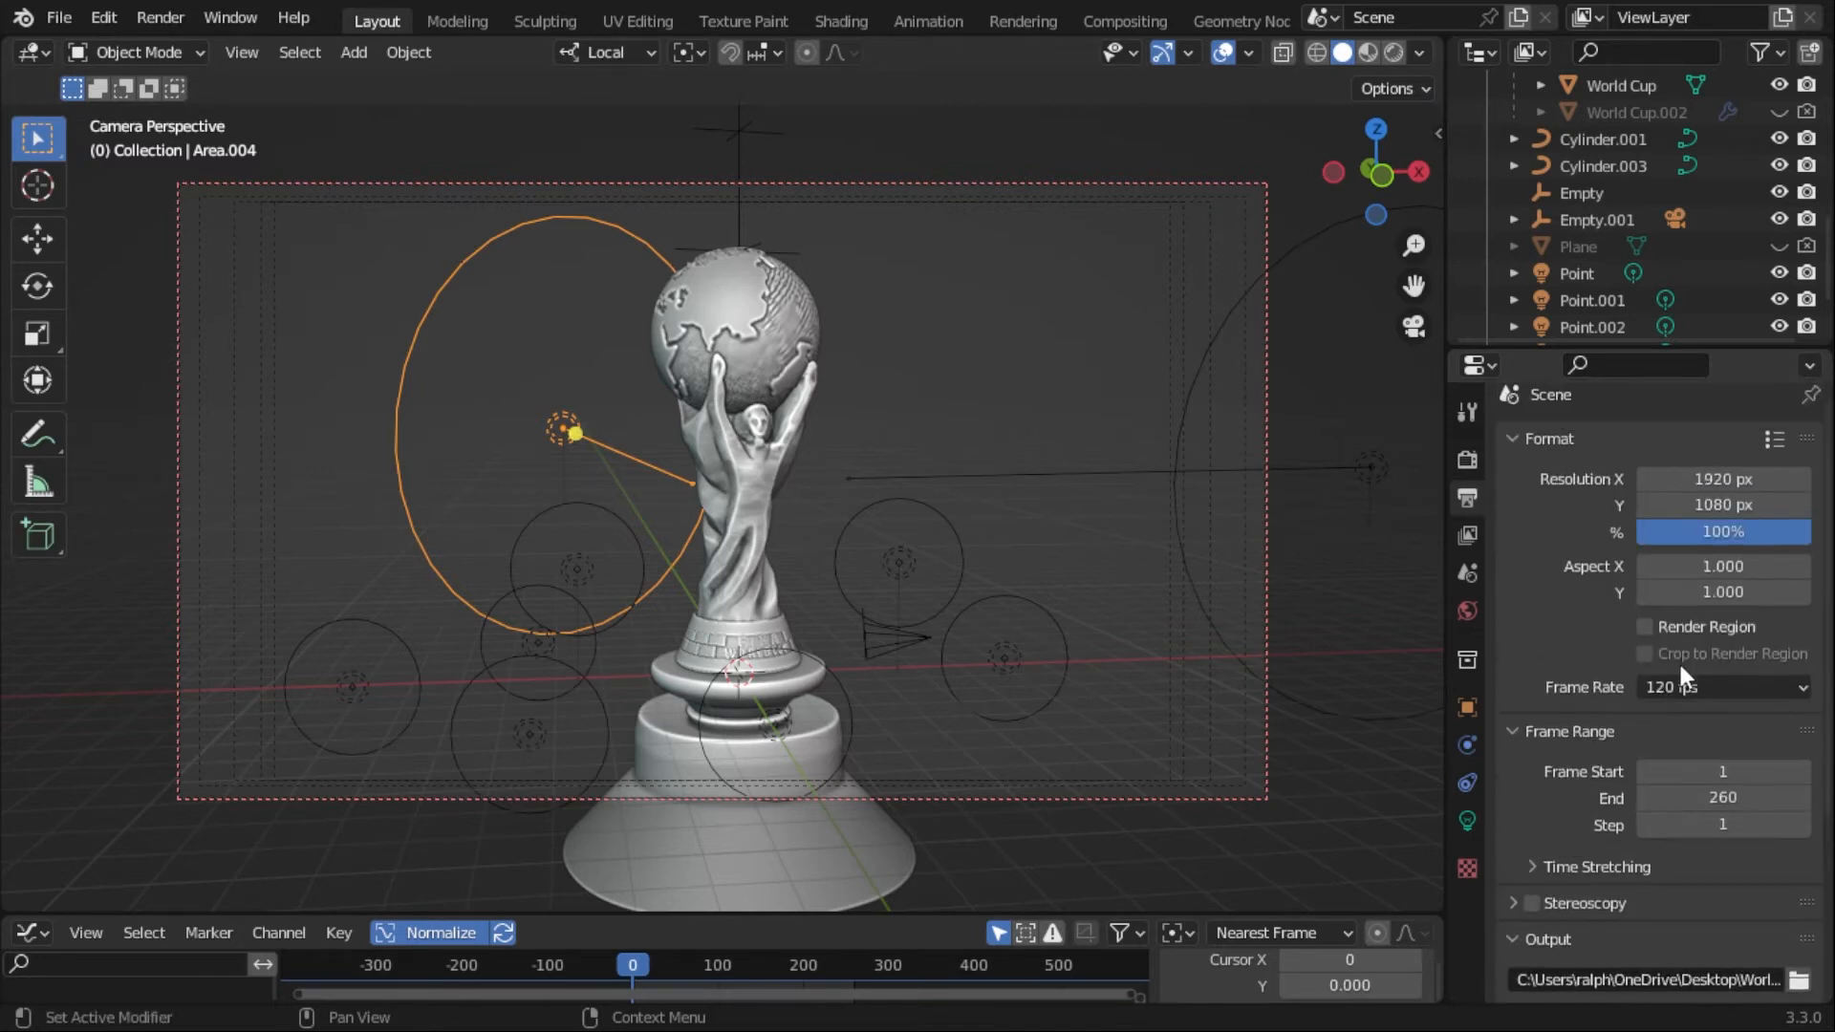
pyautogui.click(1470, 467)
# - Deselect the Area.004 light and check the scene in wireframe shading before returning to solid shading
pyautogui.click(989, 315)
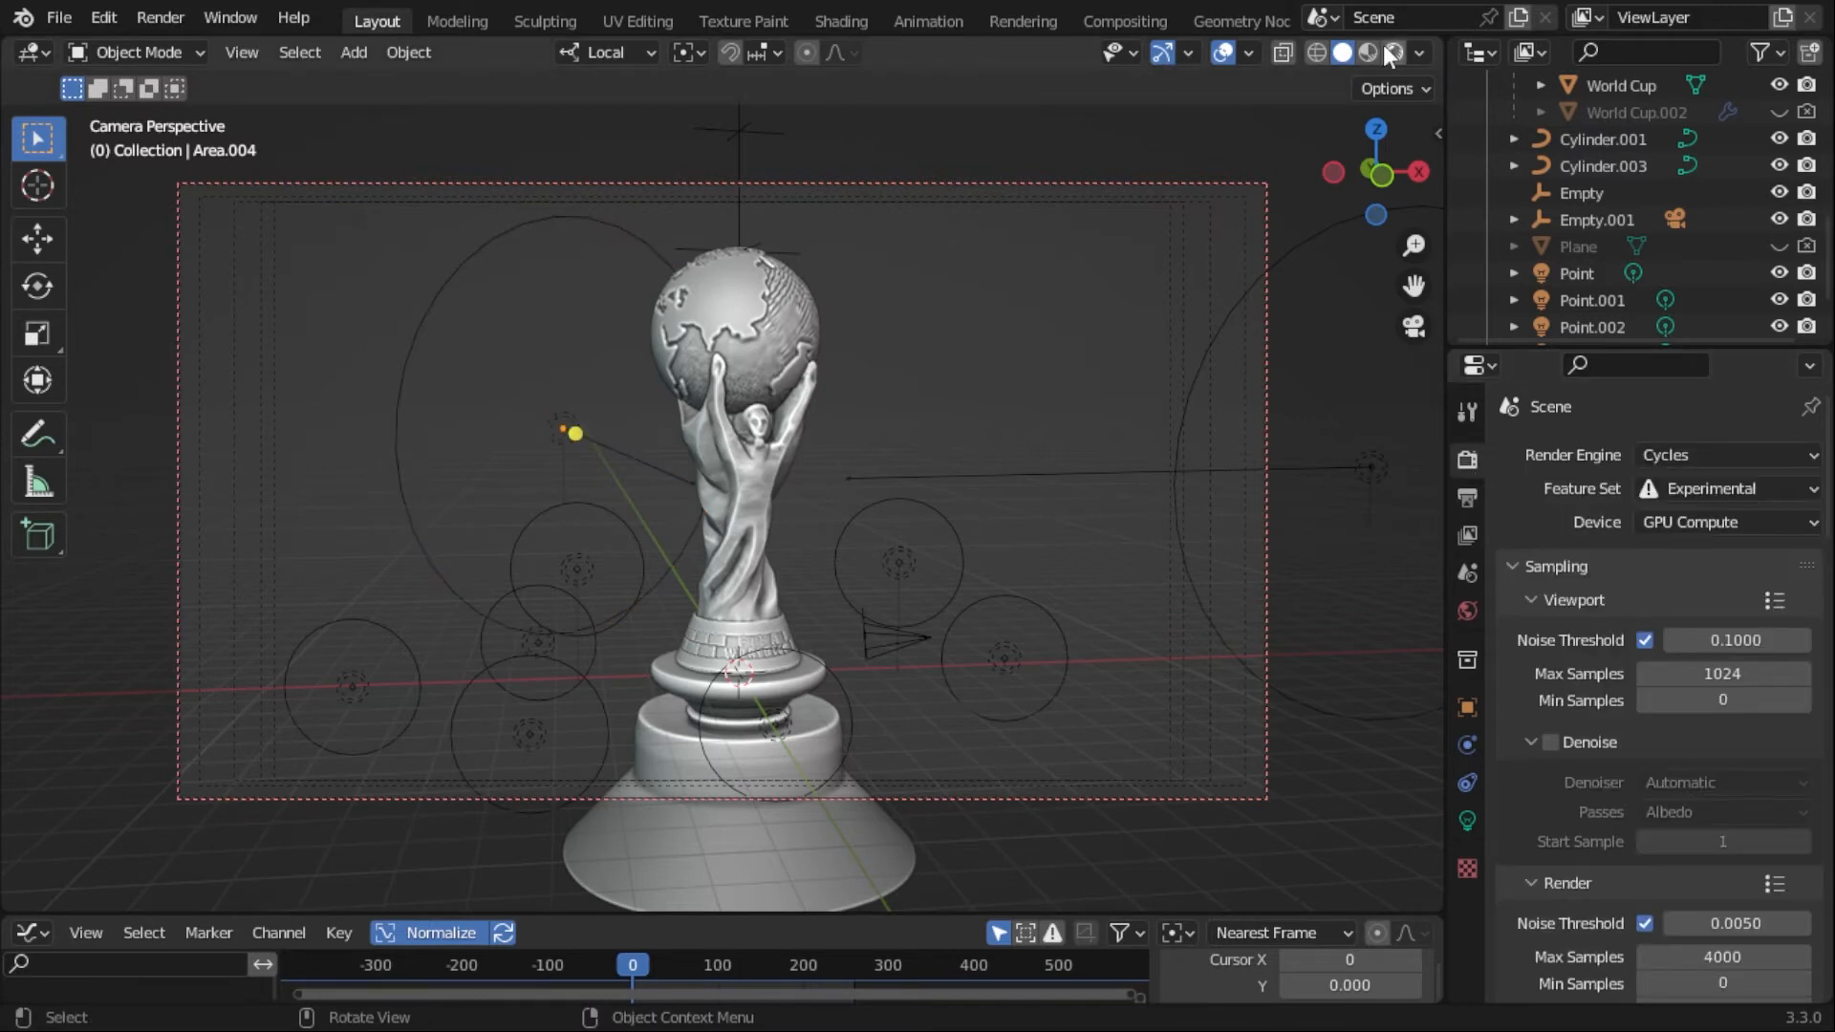
pyautogui.click(1317, 53)
pyautogui.click(1343, 53)
# - Enter Edit Mode on the World Cup mesh and examine the topology around the FIFA WORLD CUP lettering
pyautogui.click(790, 451)
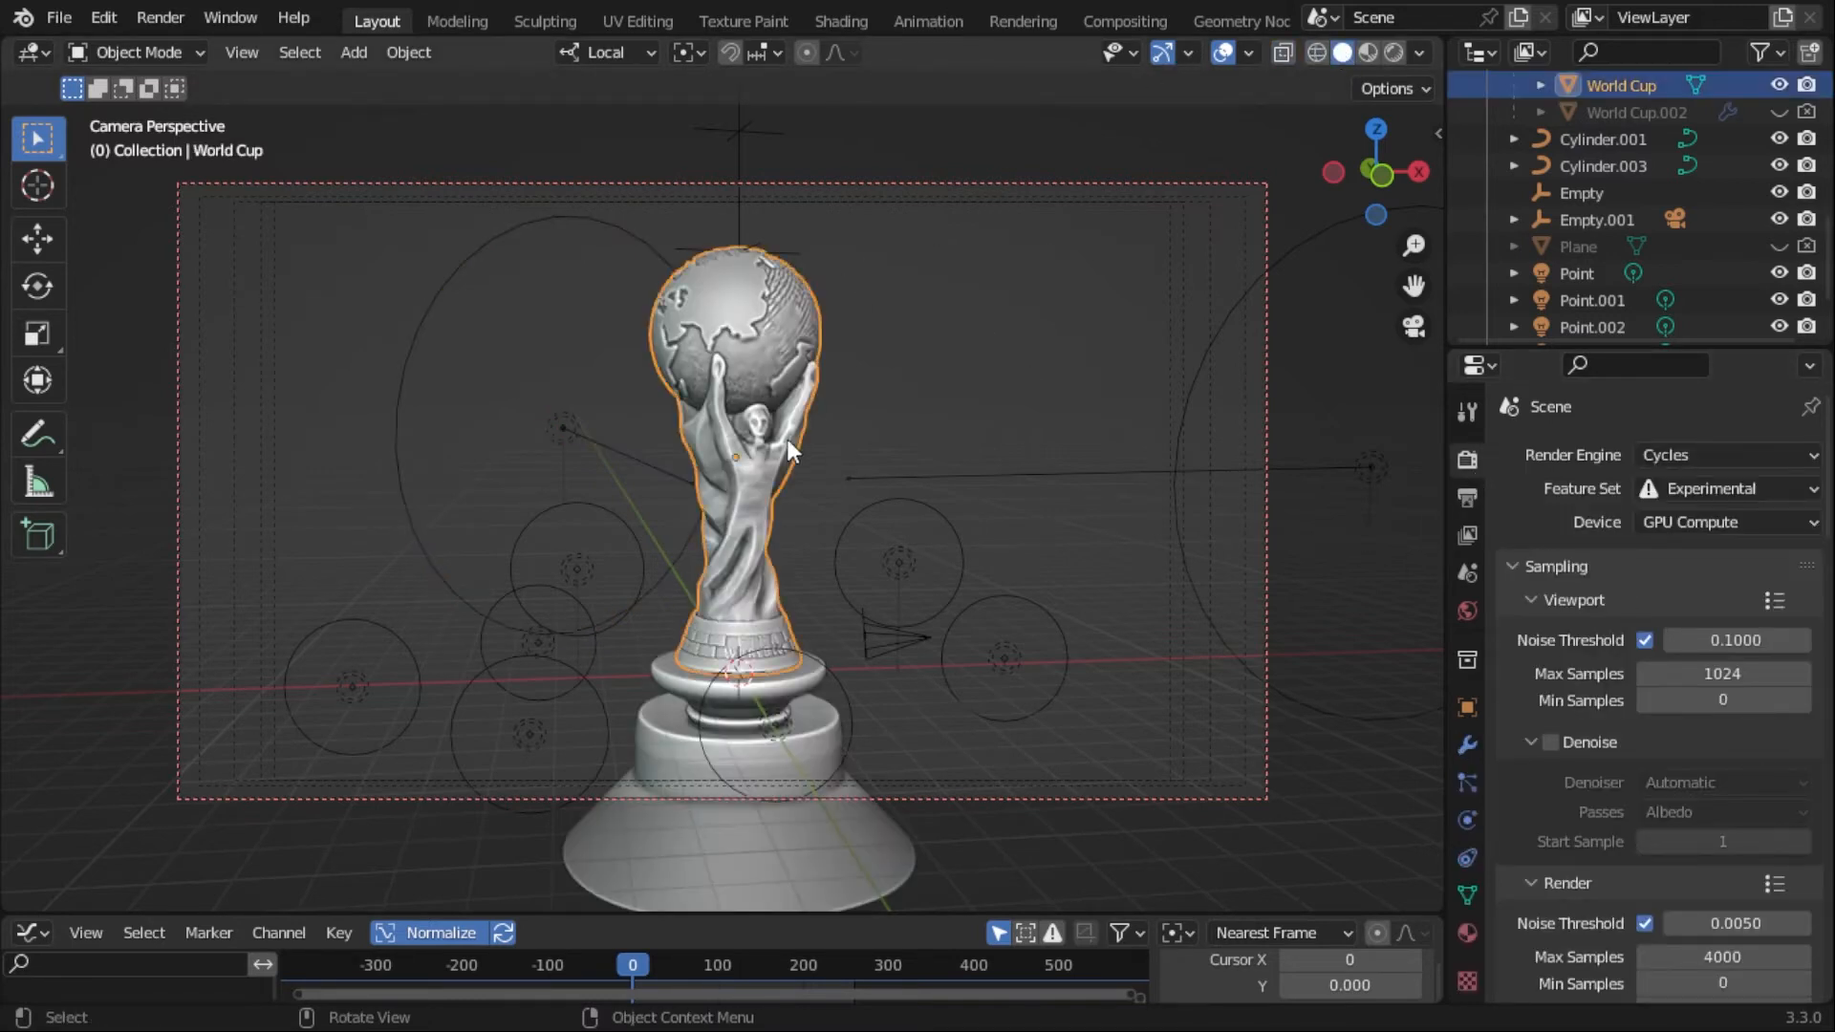
pyautogui.press('Tab')
pyautogui.moveTo(1119, 423); pyautogui.dragTo(1110, 425, button='middle')
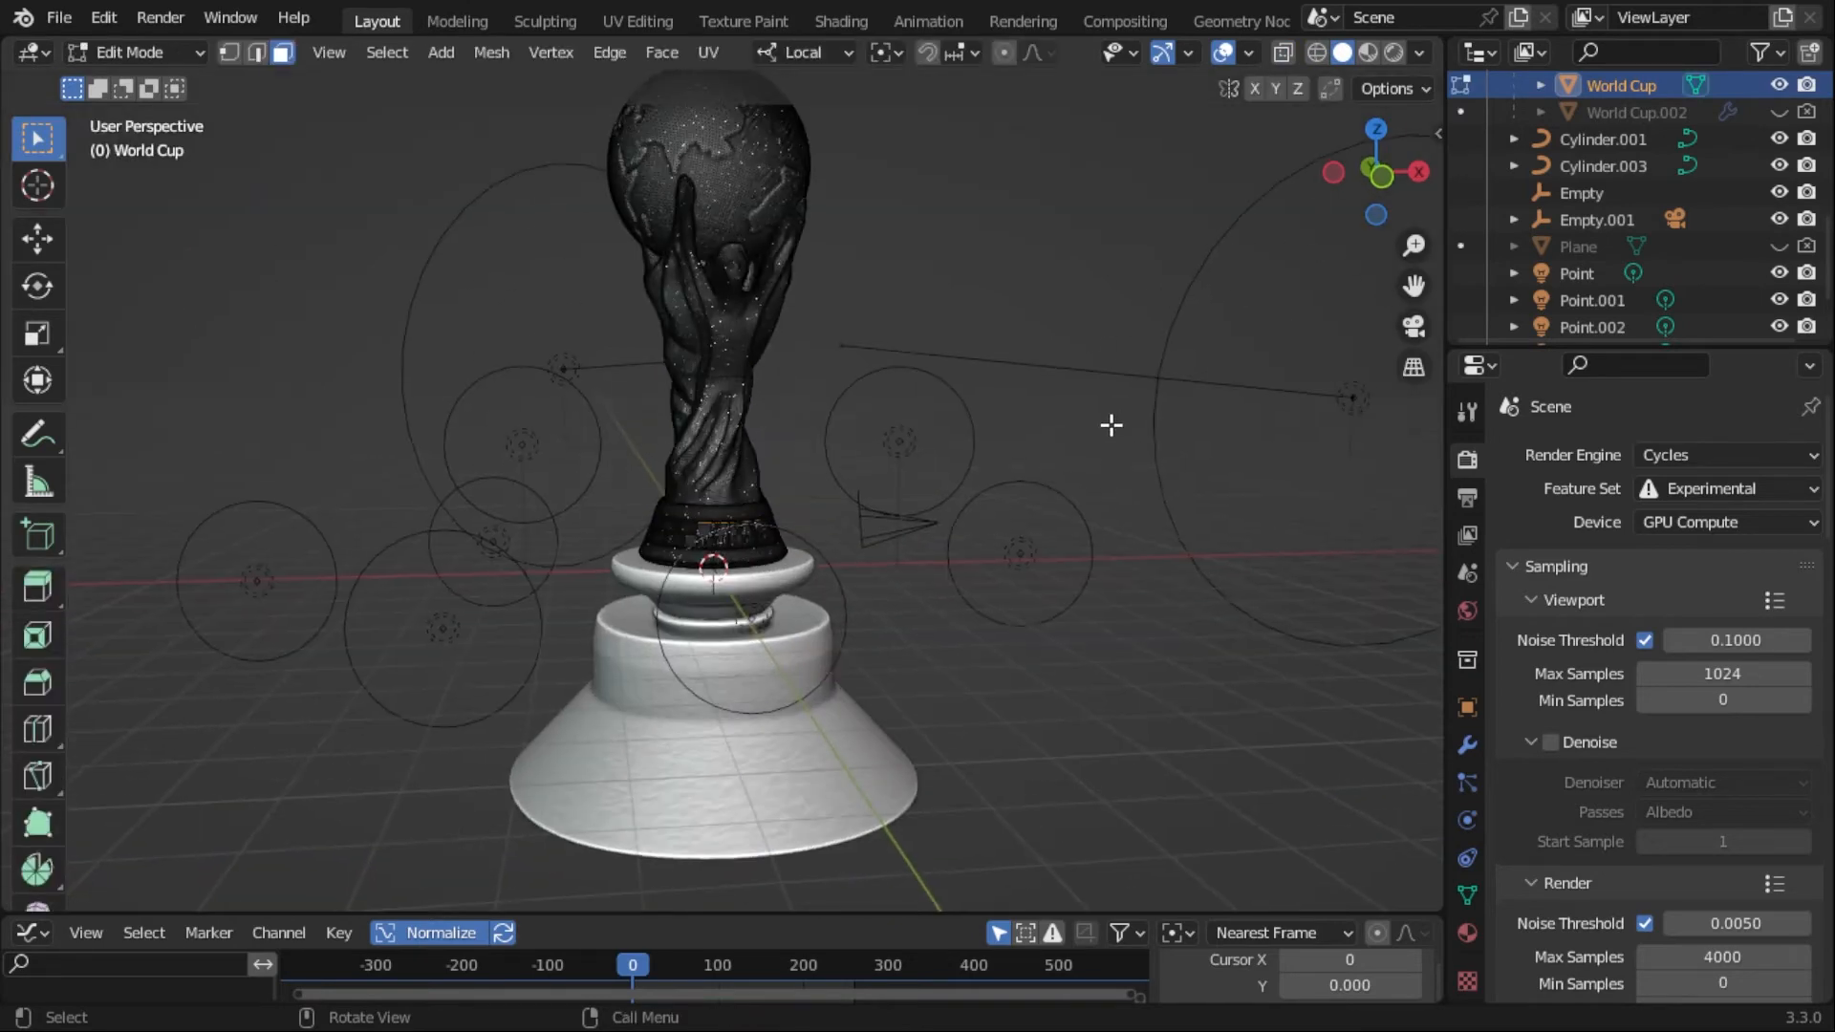
pyautogui.keyDown('shift'); pyautogui.moveTo(942, 248); pyautogui.dragTo(961, 593, button='middle'); pyautogui.keyUp('shift')
pyautogui.scroll(5, 977, 325)
pyautogui.scroll(-2, 976, 324)
pyautogui.scroll(6, 938, 494)
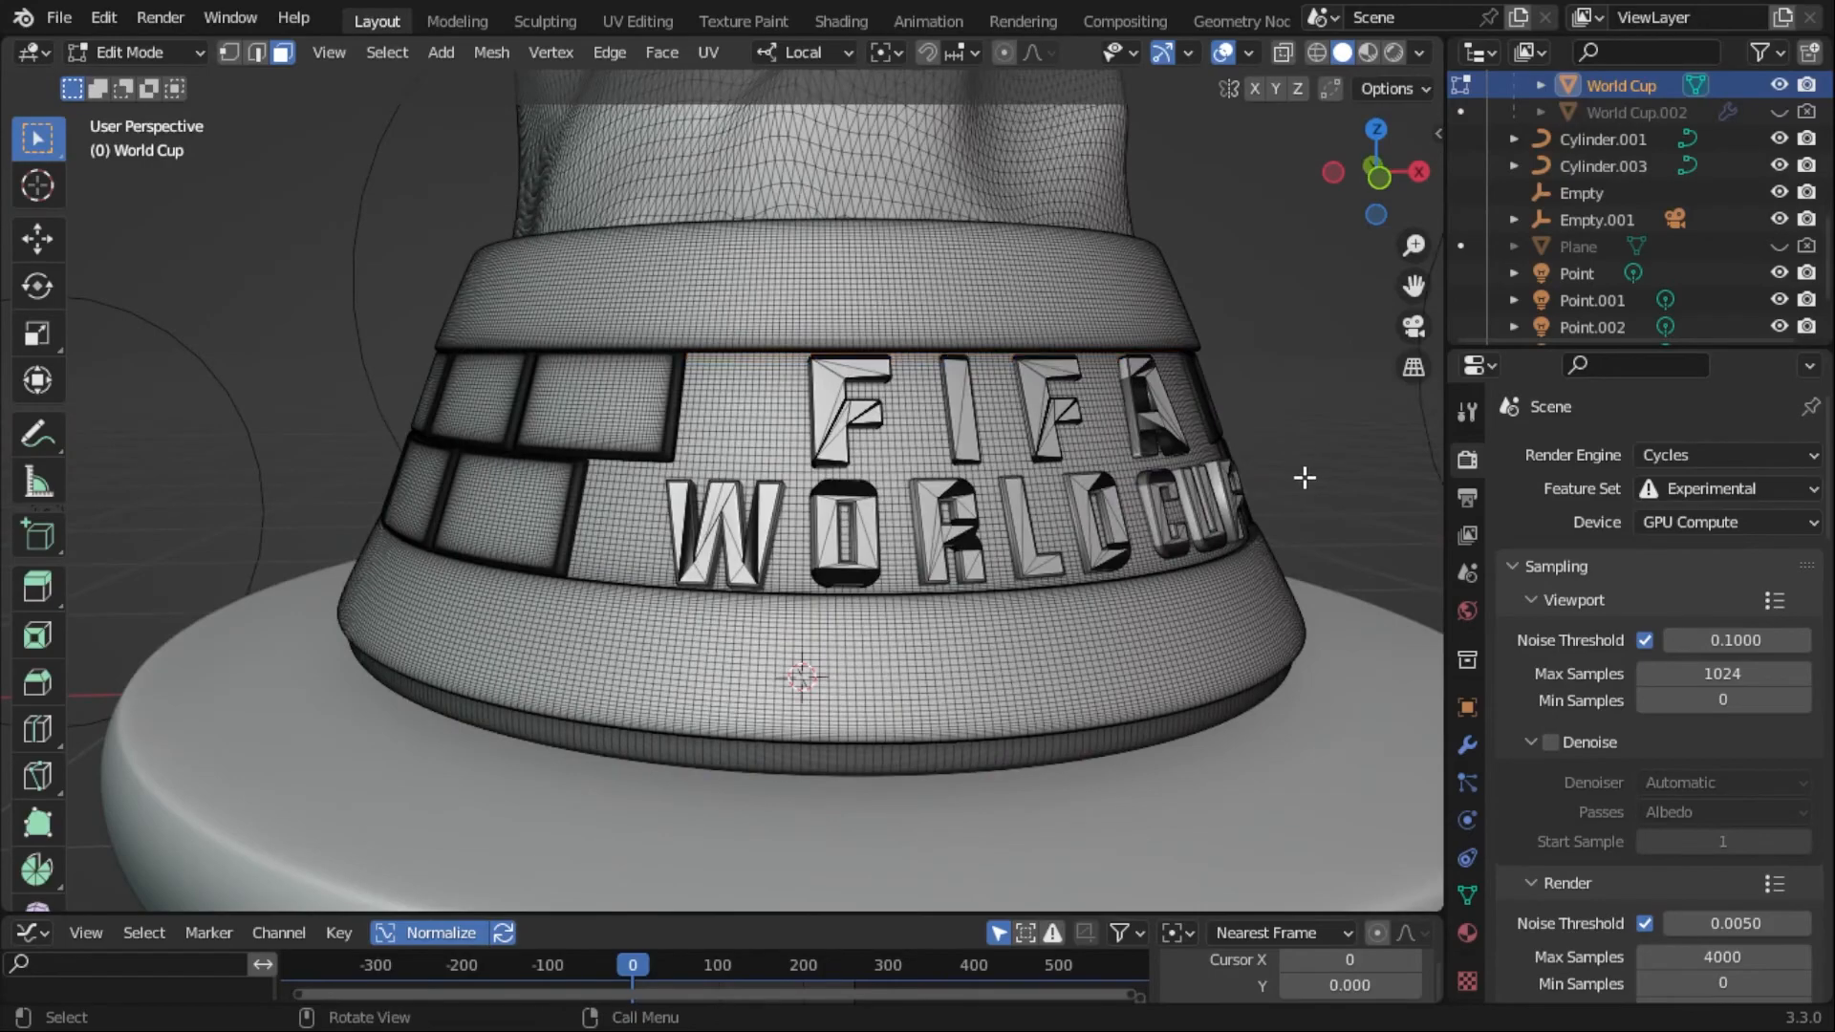
# - Examine the mesh around the other side of the trophy's base, ending in Object Mode at the camera view
pyautogui.moveTo(1303, 475); pyautogui.dragTo(864, 513, button='middle')
pyautogui.scroll(-3, 864, 512)
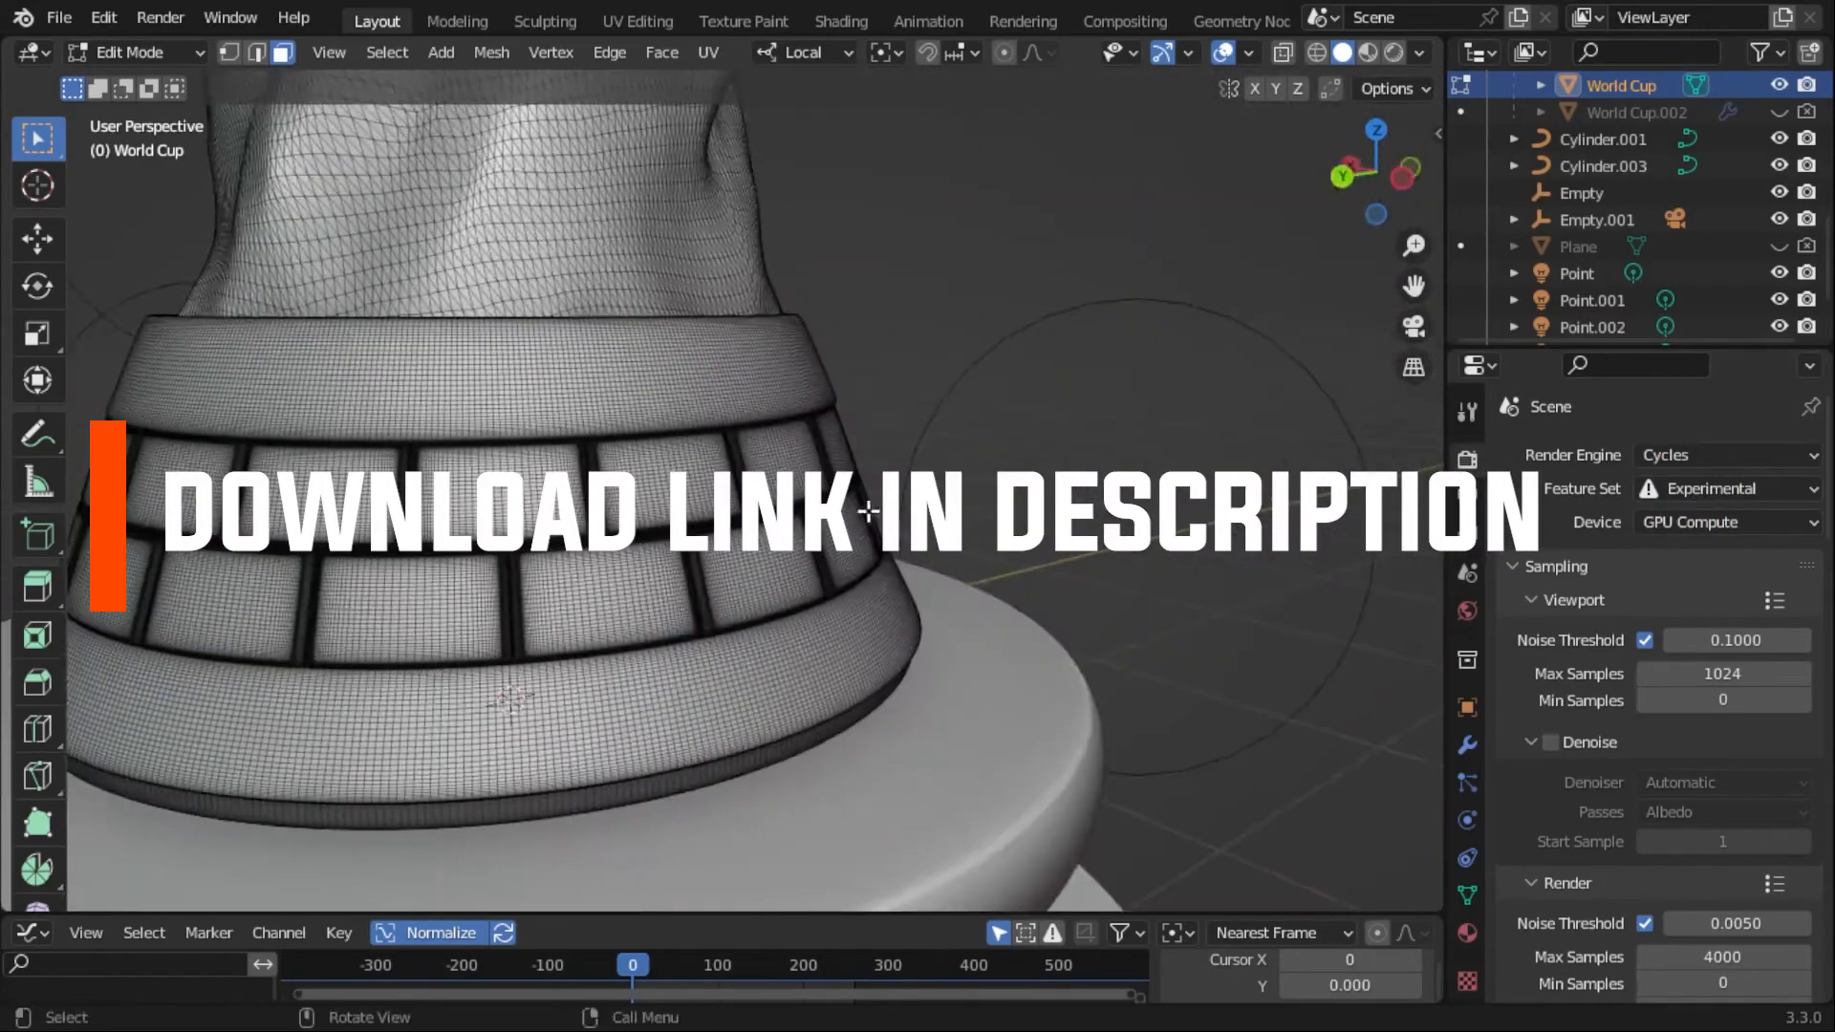
pyautogui.moveTo(1128, 287); pyautogui.dragTo(930, 570, button='middle')
pyautogui.scroll(-4, 930, 570)
pyautogui.keyDown('shift'); pyautogui.moveTo(910, 262); pyautogui.dragTo(33, 745, button='middle'); pyautogui.keyUp('shift')
pyautogui.press('KP_0')
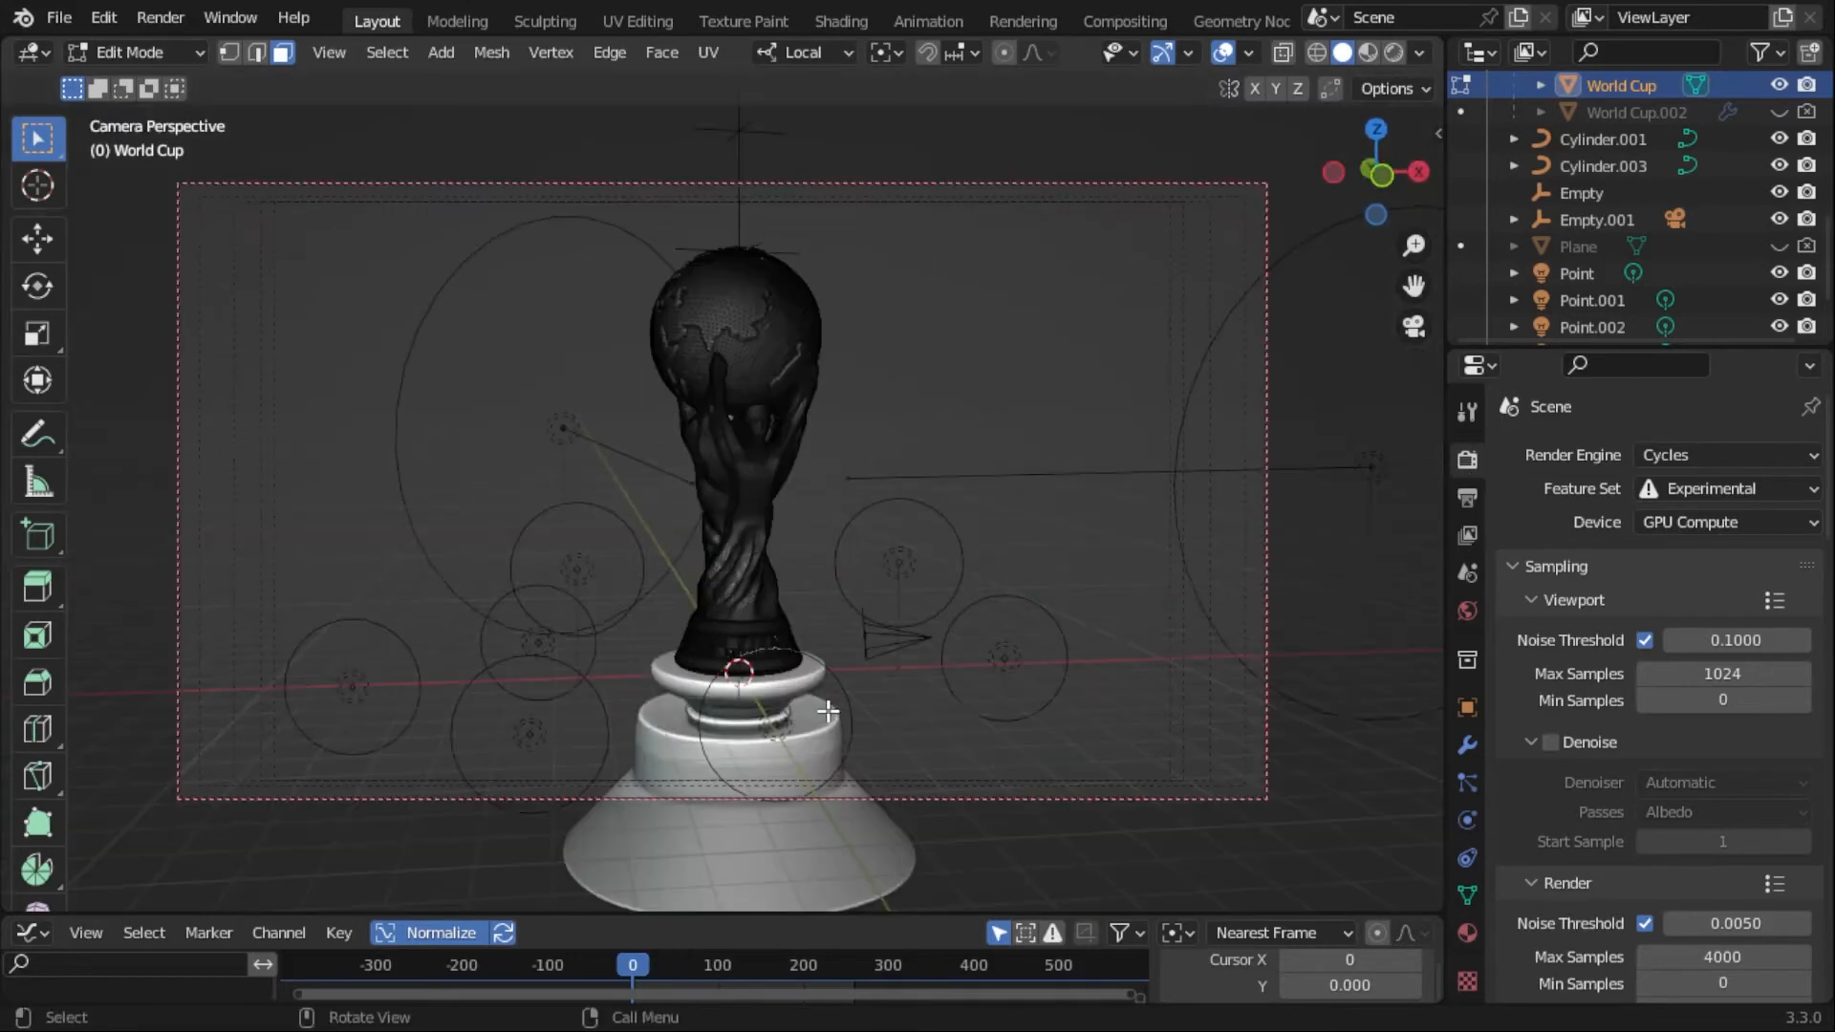
pyautogui.press('Tab')
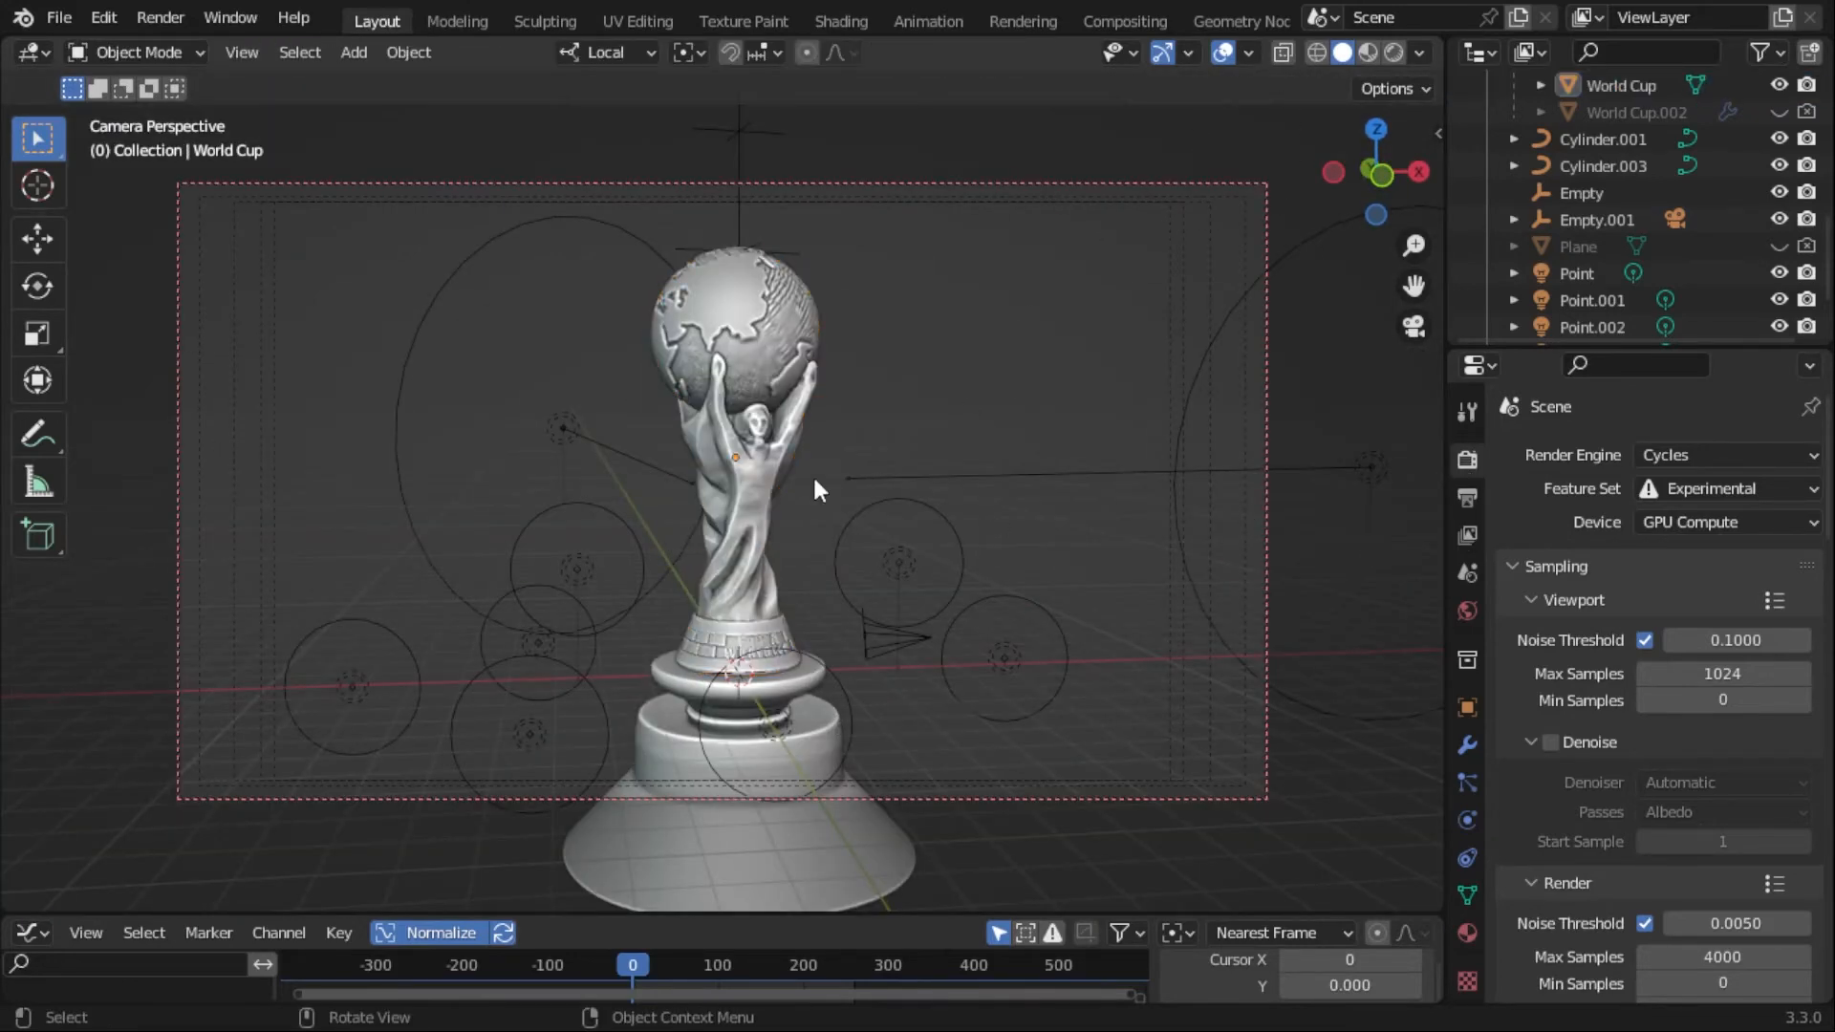
# - Make Camera.001 beside the trophy's base the active camera
pyautogui.click(677, 703)
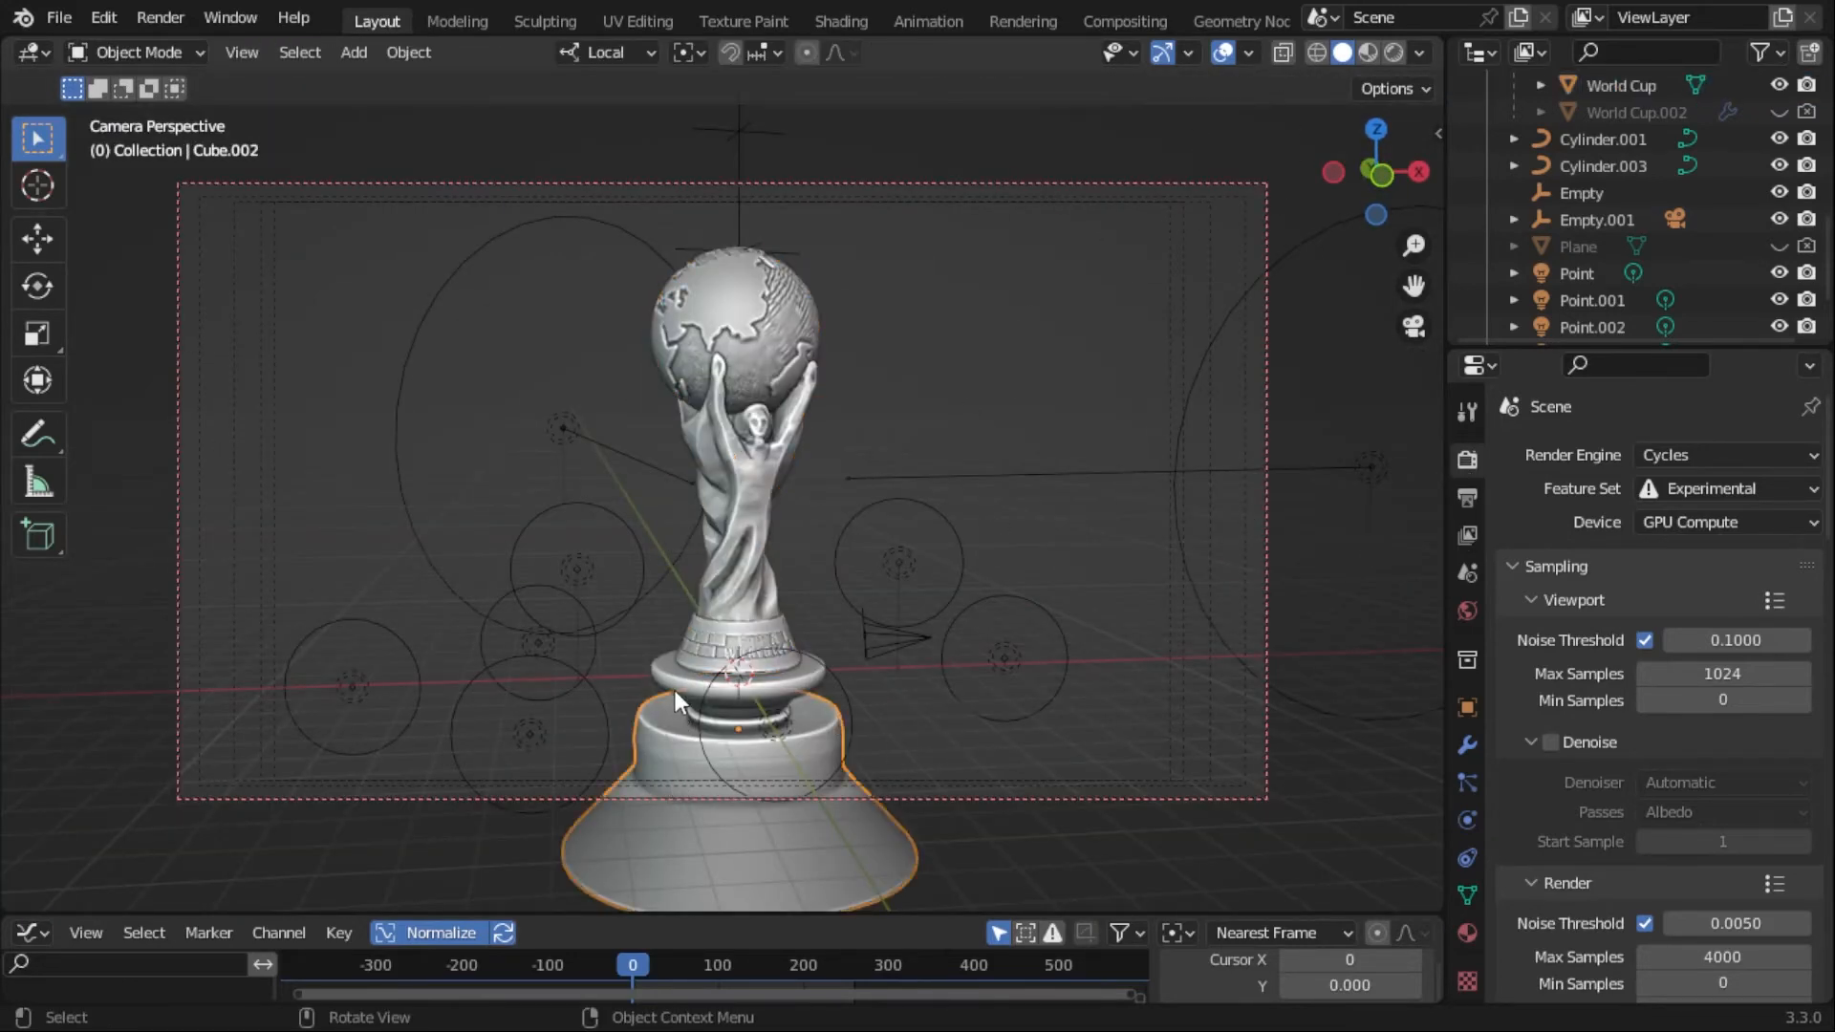
pyautogui.click(674, 690)
pyautogui.click(961, 594)
pyautogui.press('ctrl+KP_0')
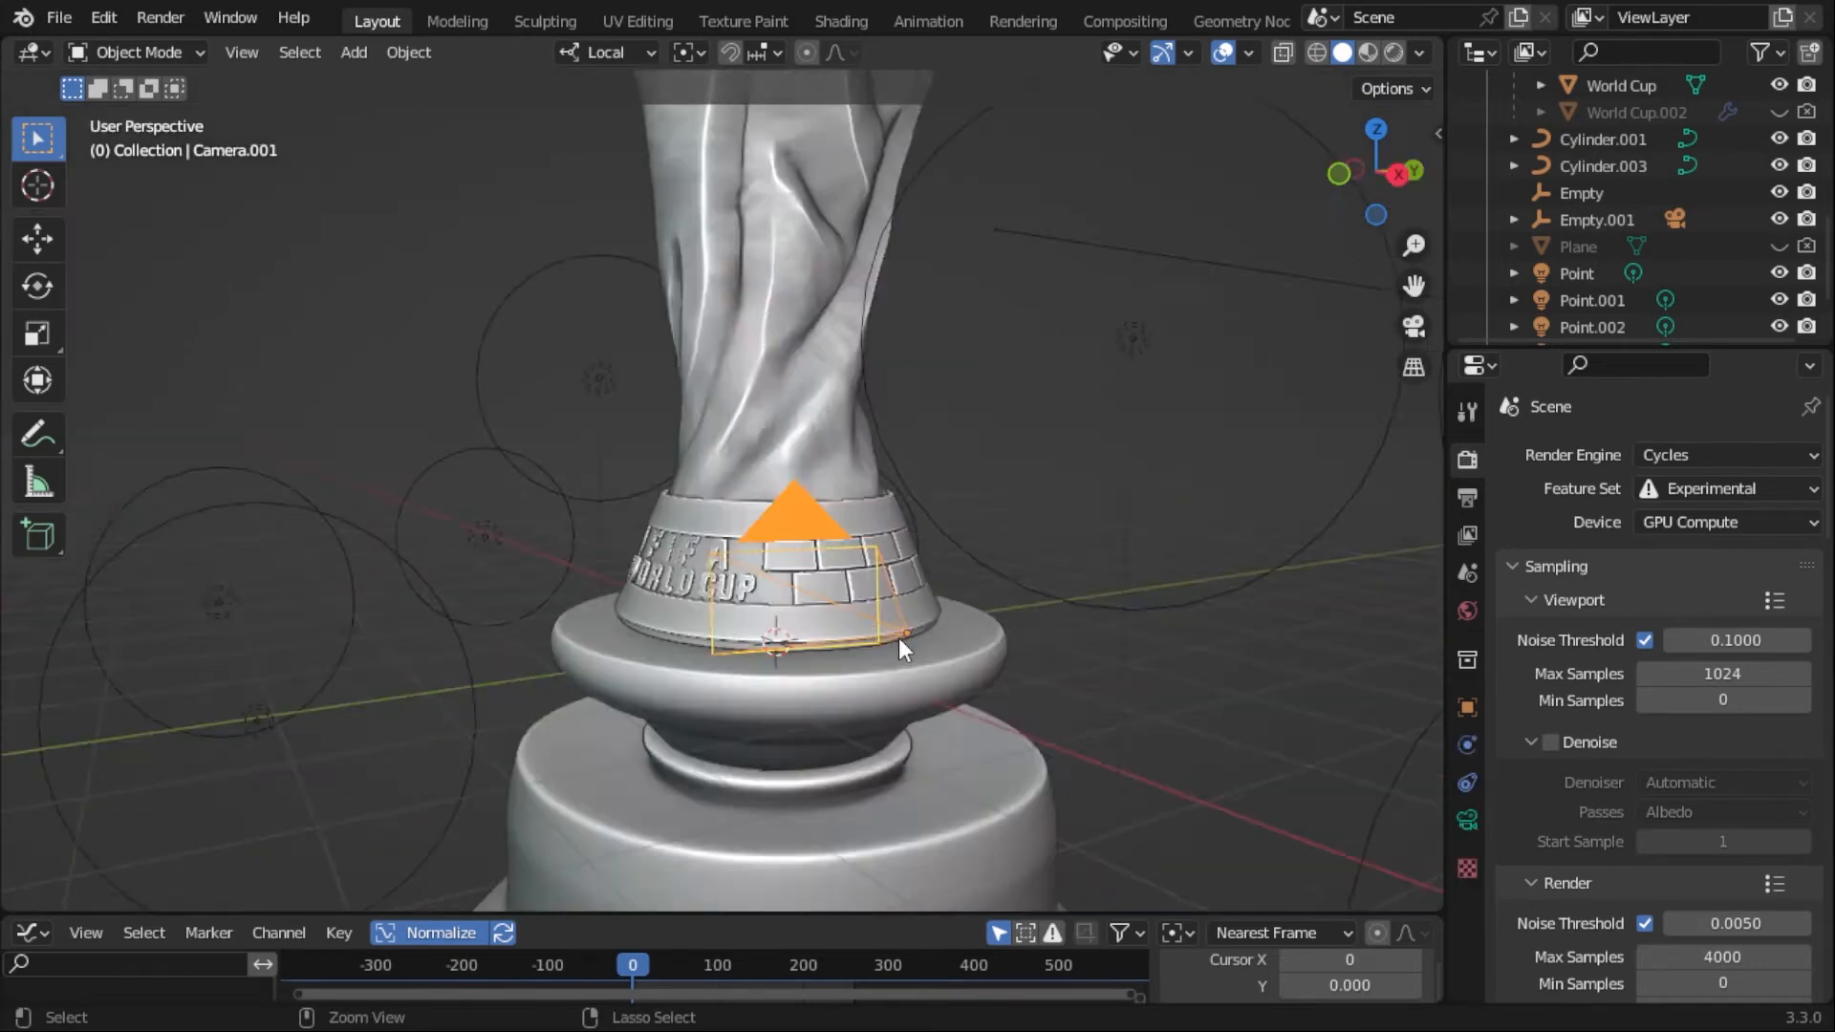
# - Play the animation through the close-up camera, stop it and return to frame 0
pyautogui.press('space')
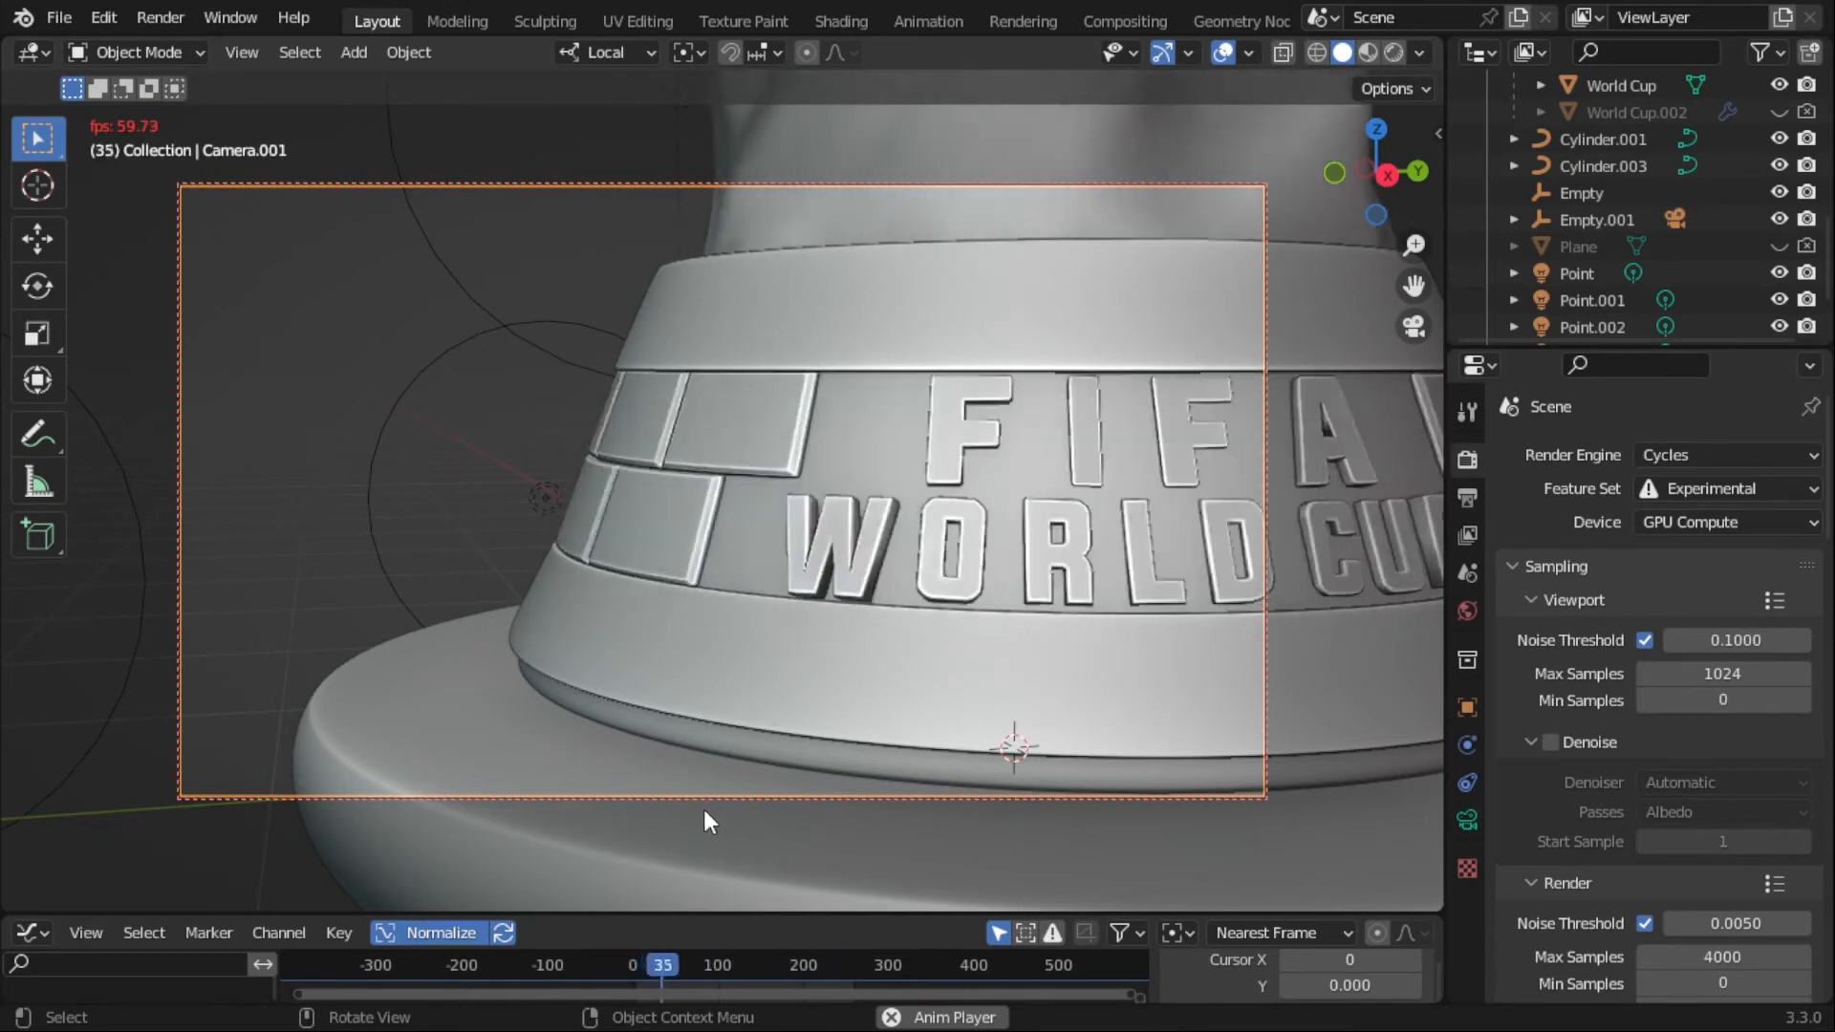
pyautogui.press('space')
pyautogui.click(636, 965)
pyautogui.click(632, 967)
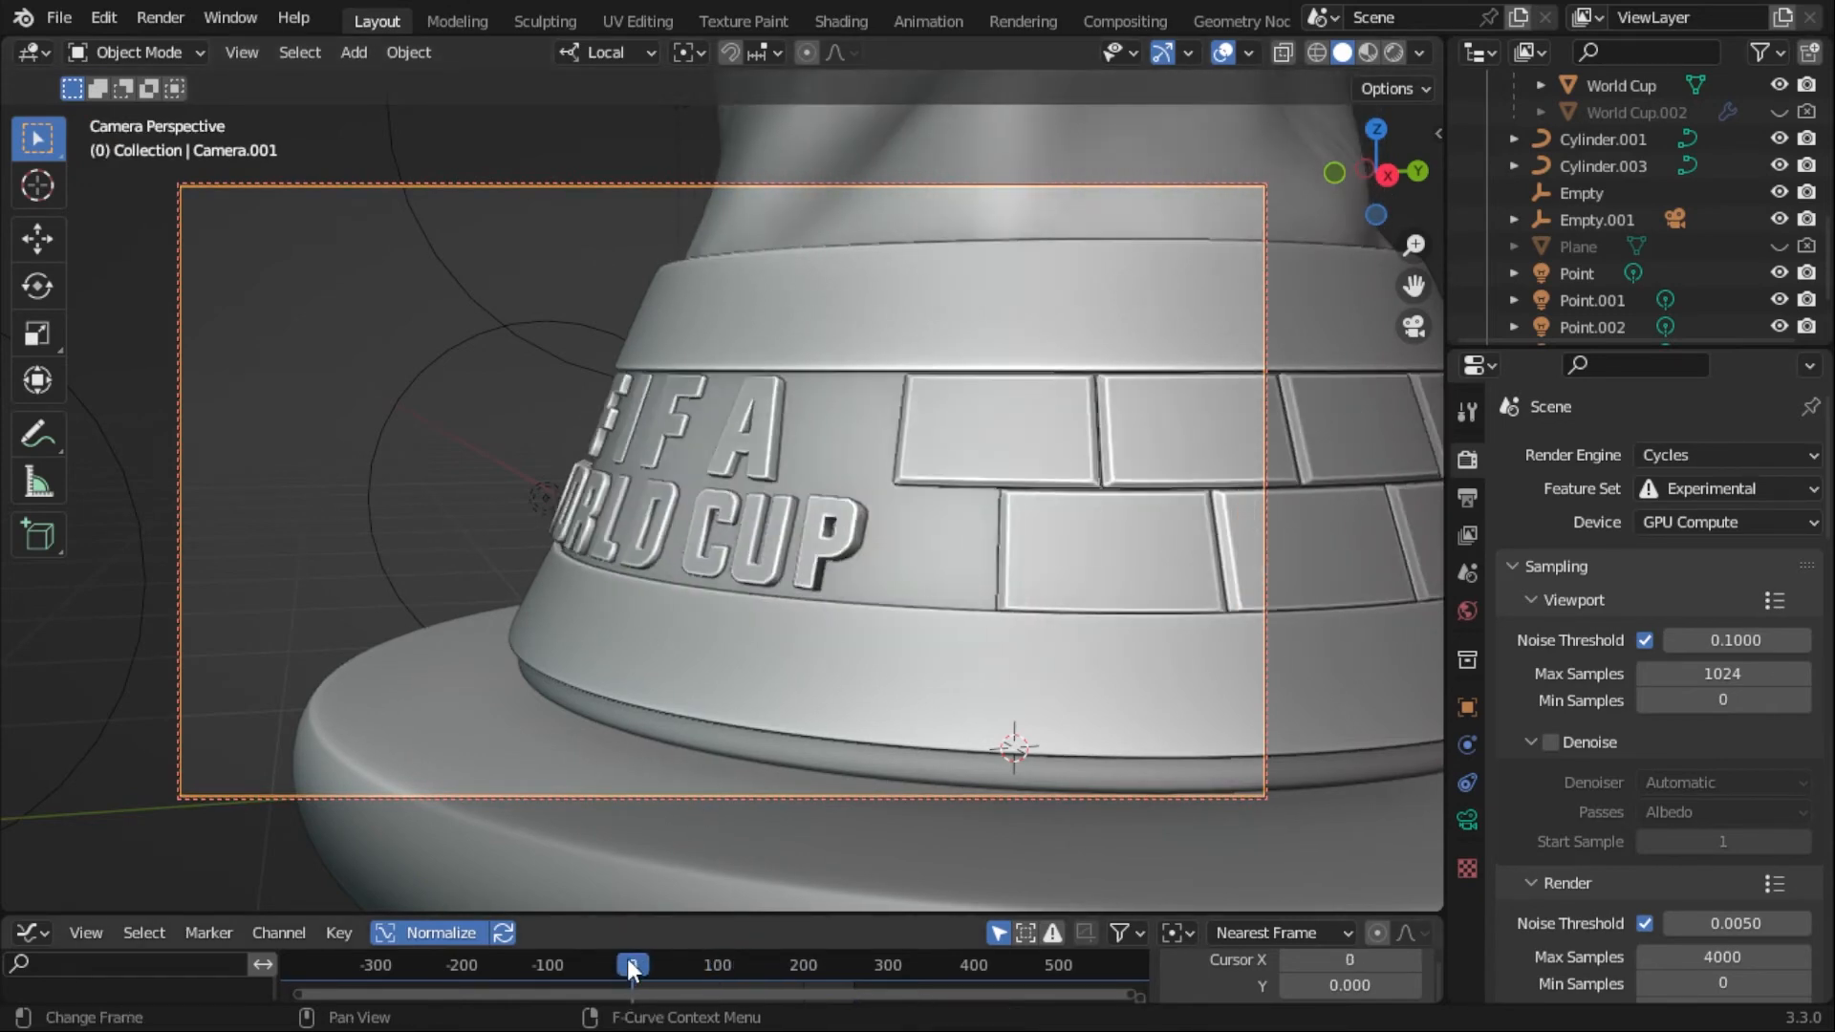
# - Try using Empty.001 as the active camera
pyautogui.press('KP_0')
pyautogui.click(1592, 220)
pyautogui.press('ctrl+KP_0')
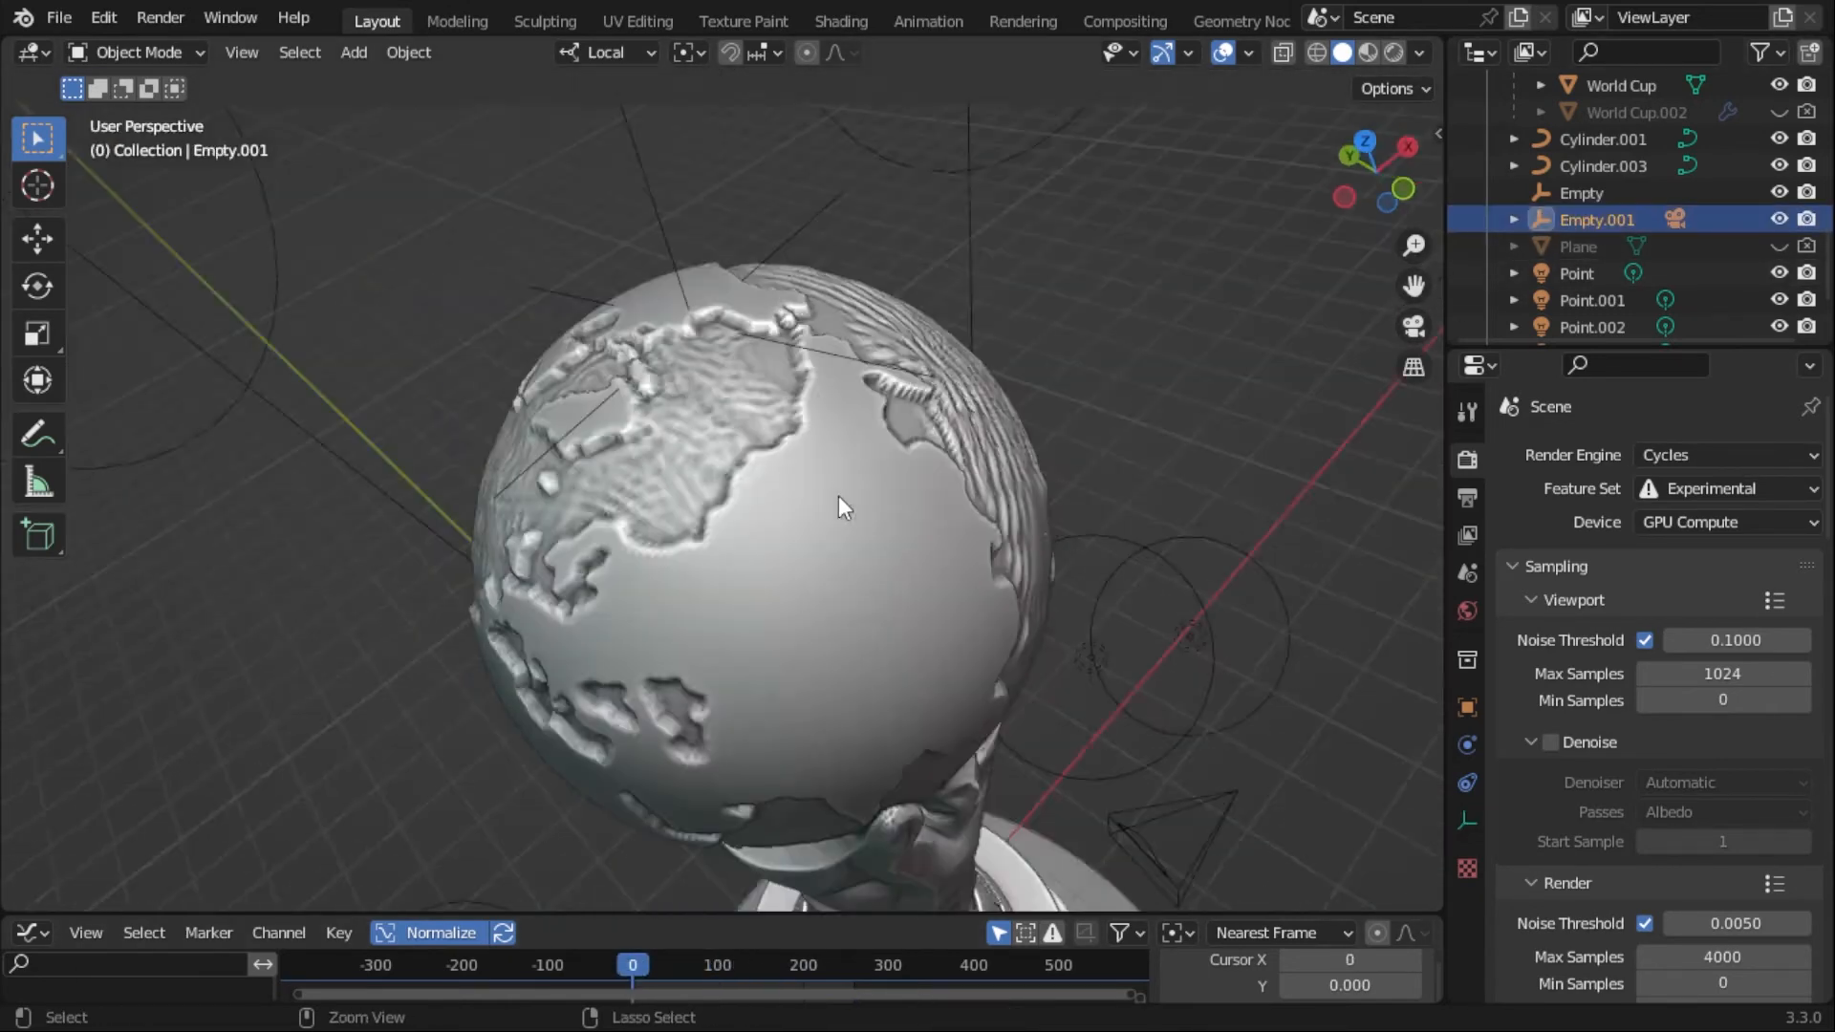
pyautogui.scroll(-2, 1688, 199)
pyautogui.scroll(3, 1688, 199)
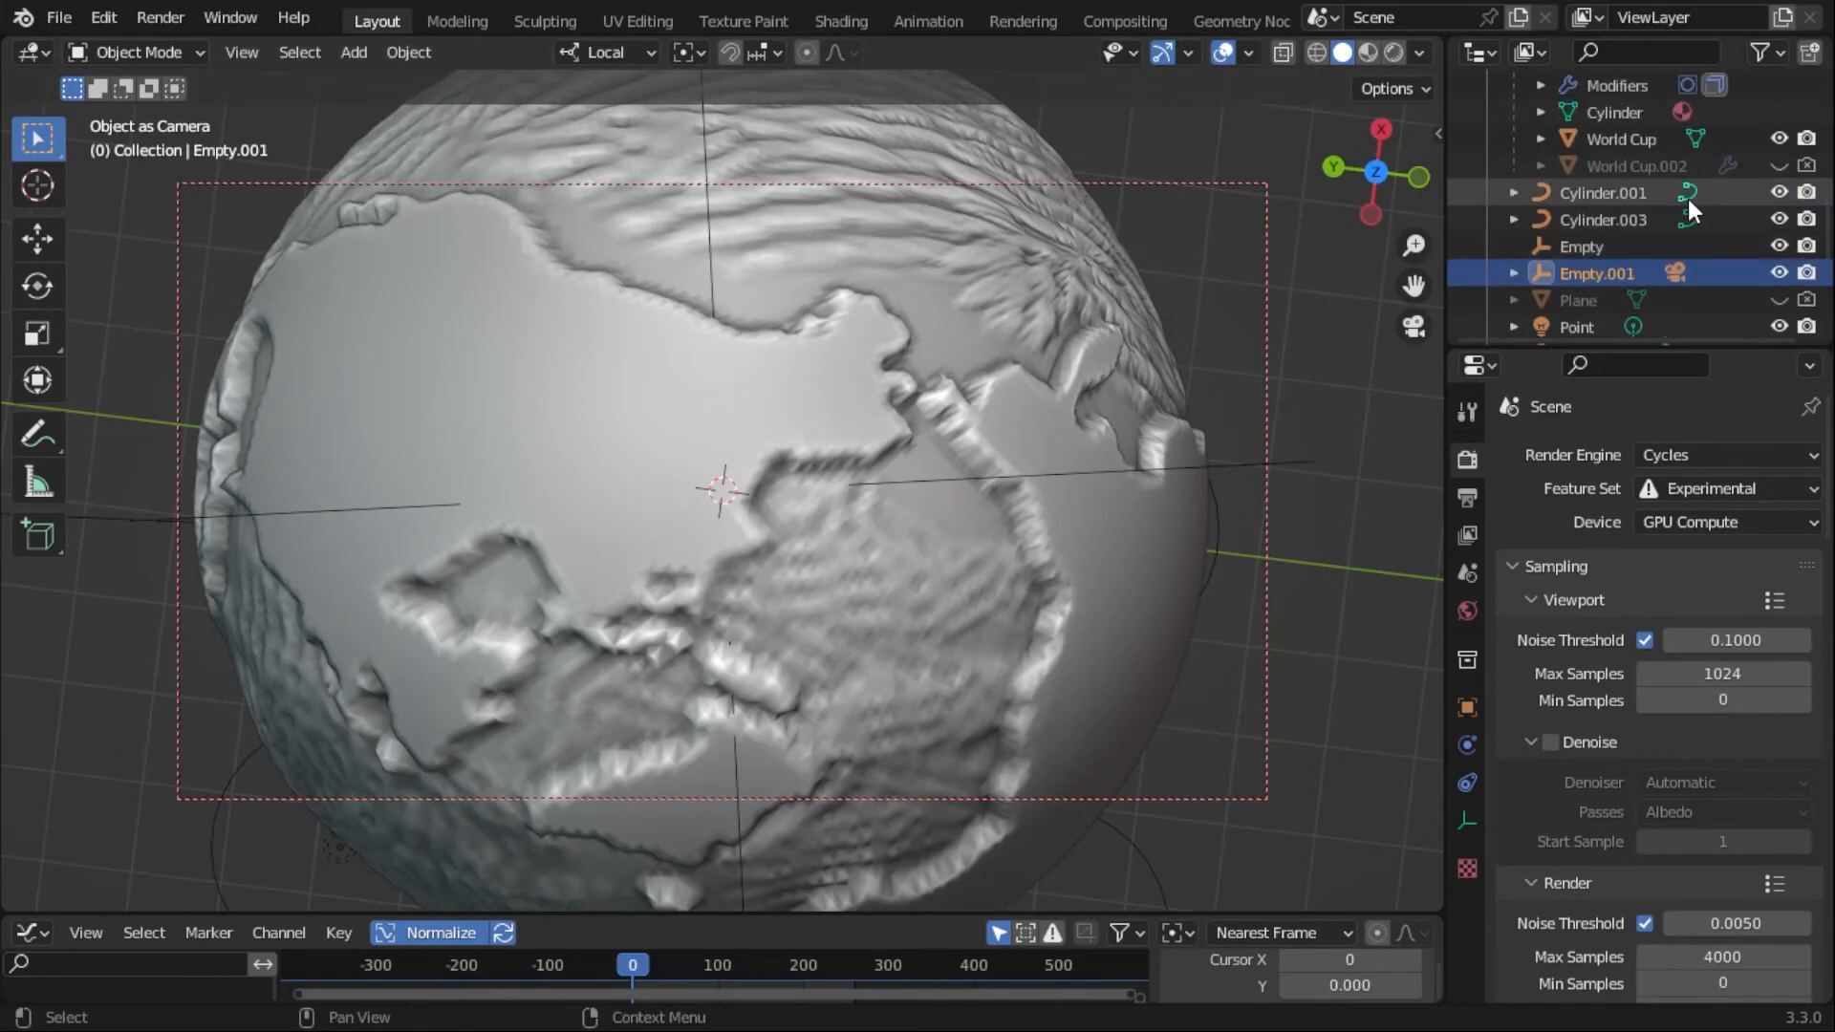
# - Switch back to Camera.001's close-up view and undo the camera changes to return to the full trophy shot
pyautogui.scroll(-3, 1687, 198)
pyautogui.scroll(5, 1683, 204)
pyautogui.scroll(3, 1682, 204)
pyautogui.click(1674, 233)
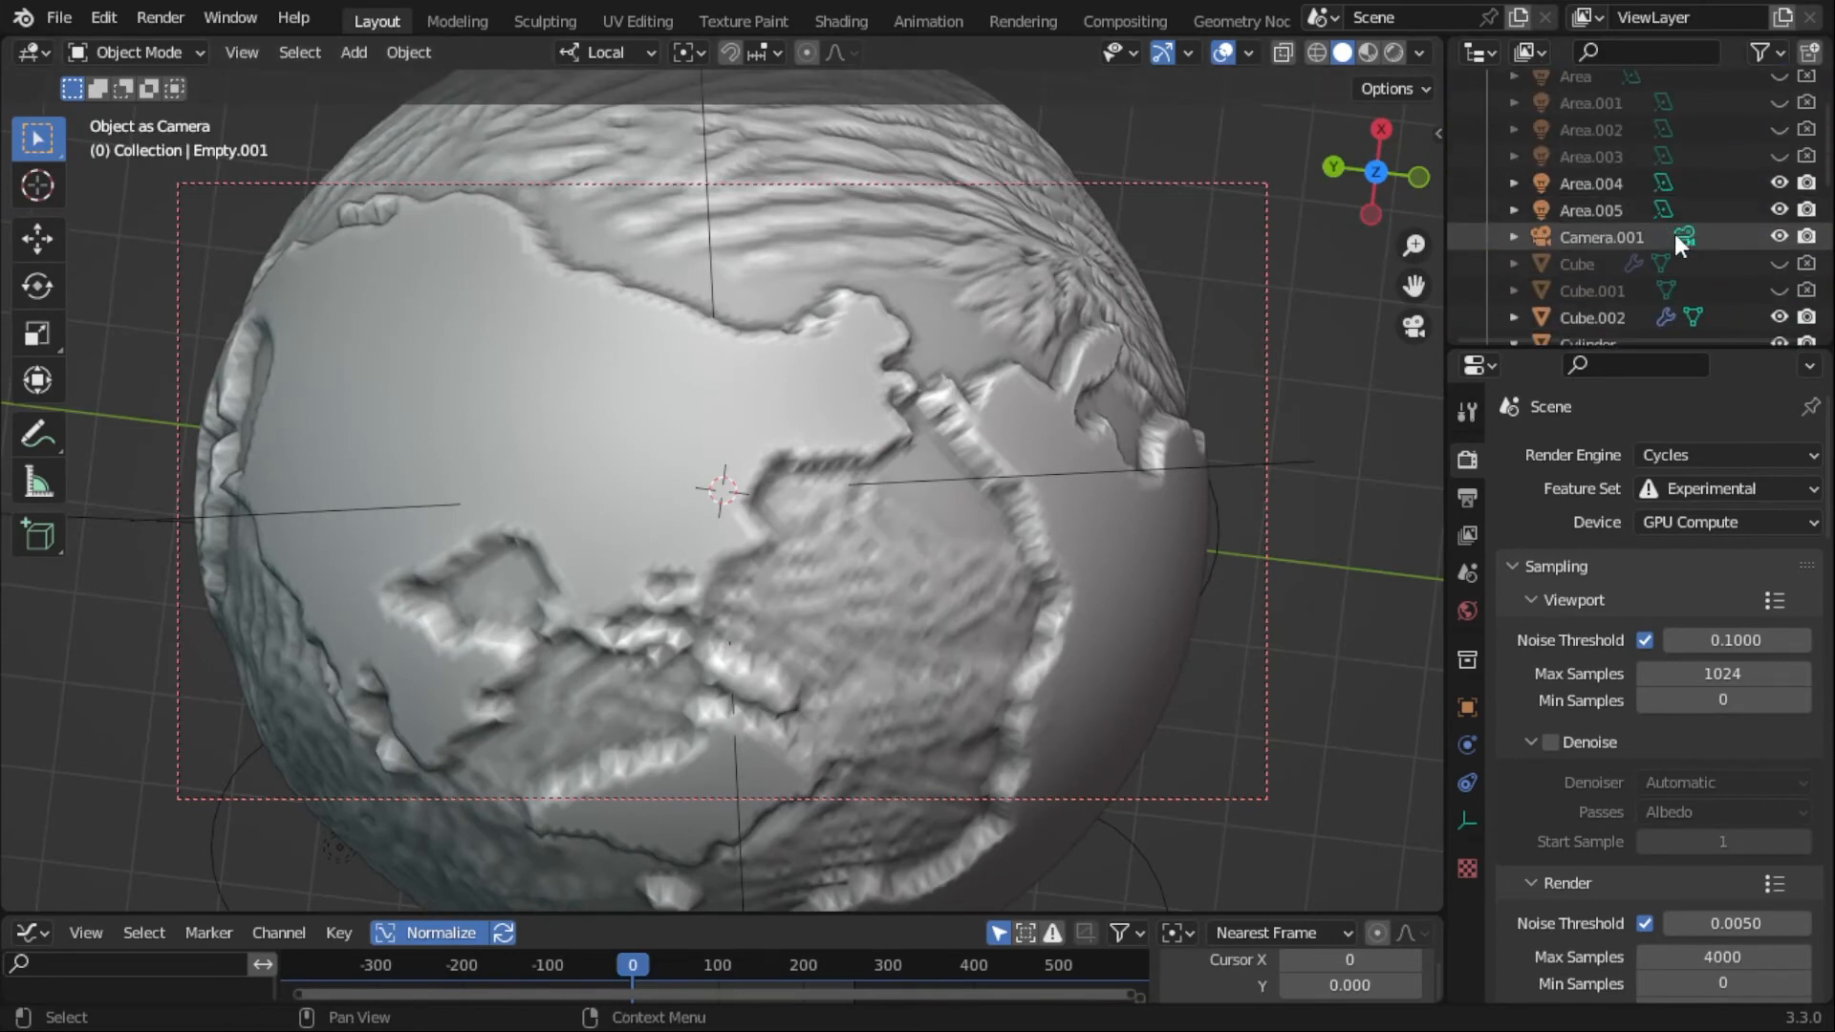
pyautogui.press('ctrl+KP_0')
pyautogui.click(377, 411)
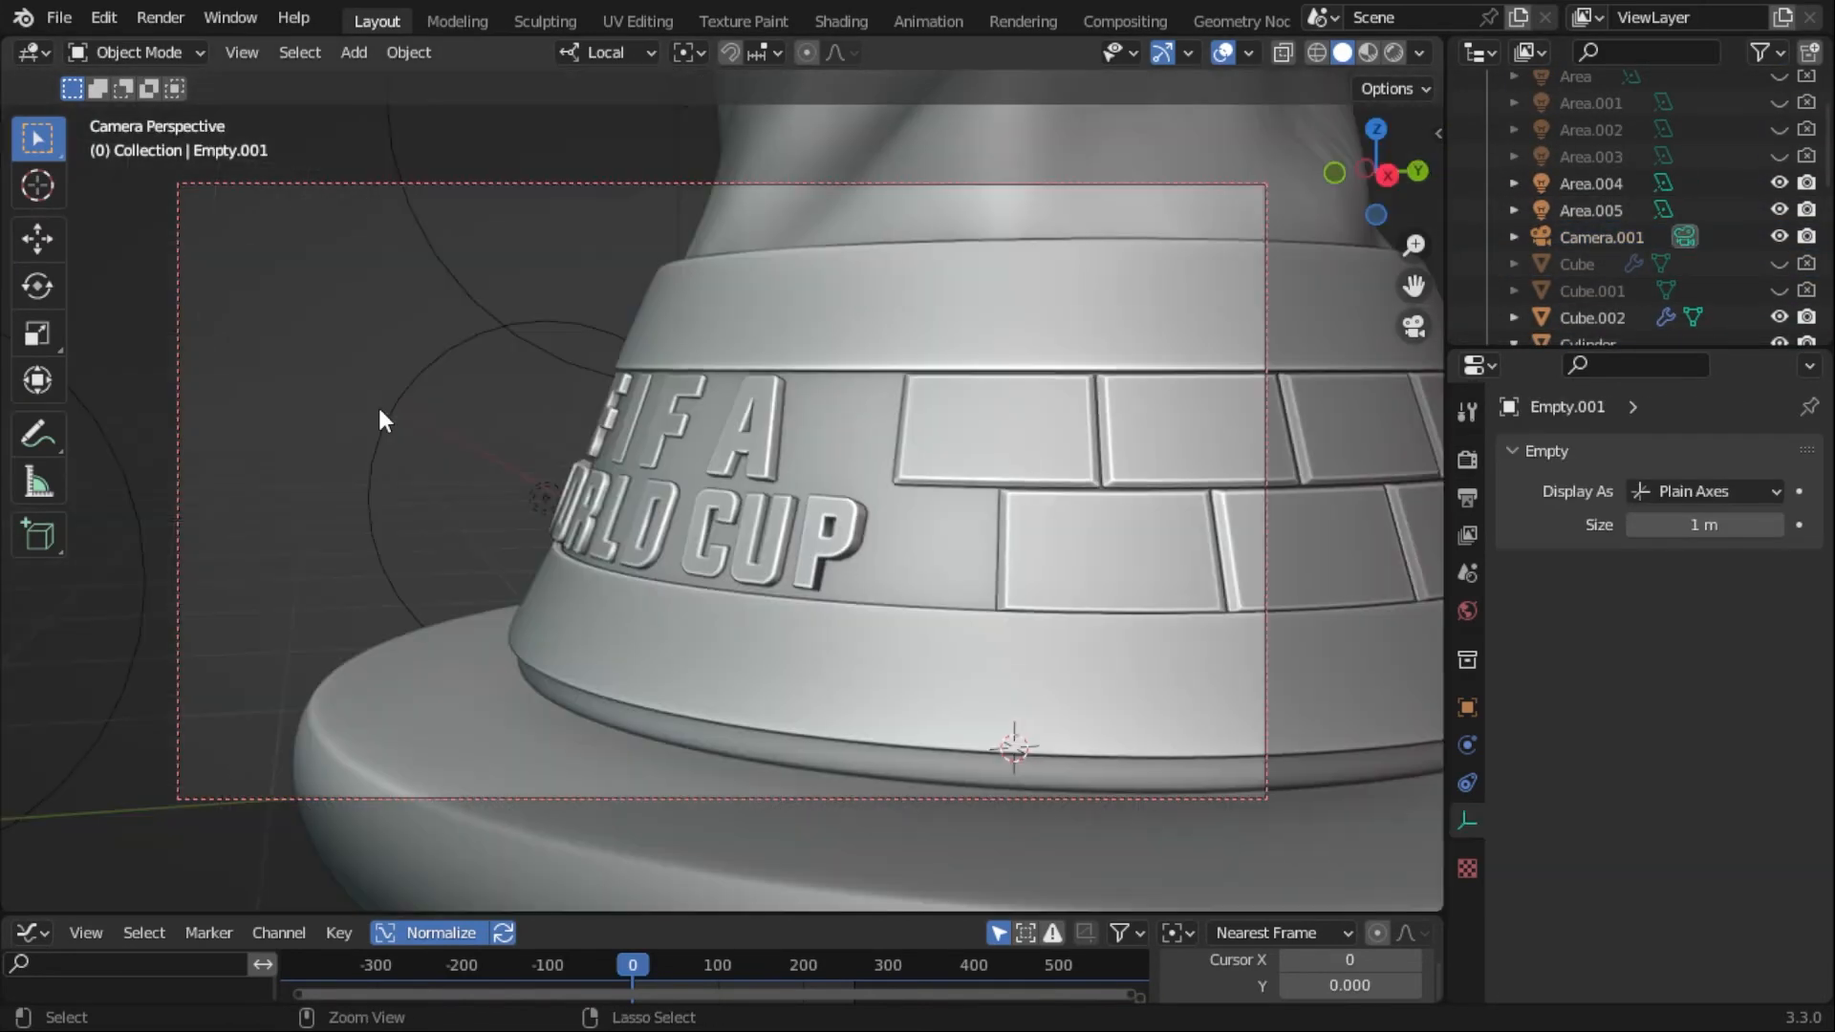
pyautogui.hotkey('ctrl', 'z')
pyautogui.hotkey('ctrl', 'z')
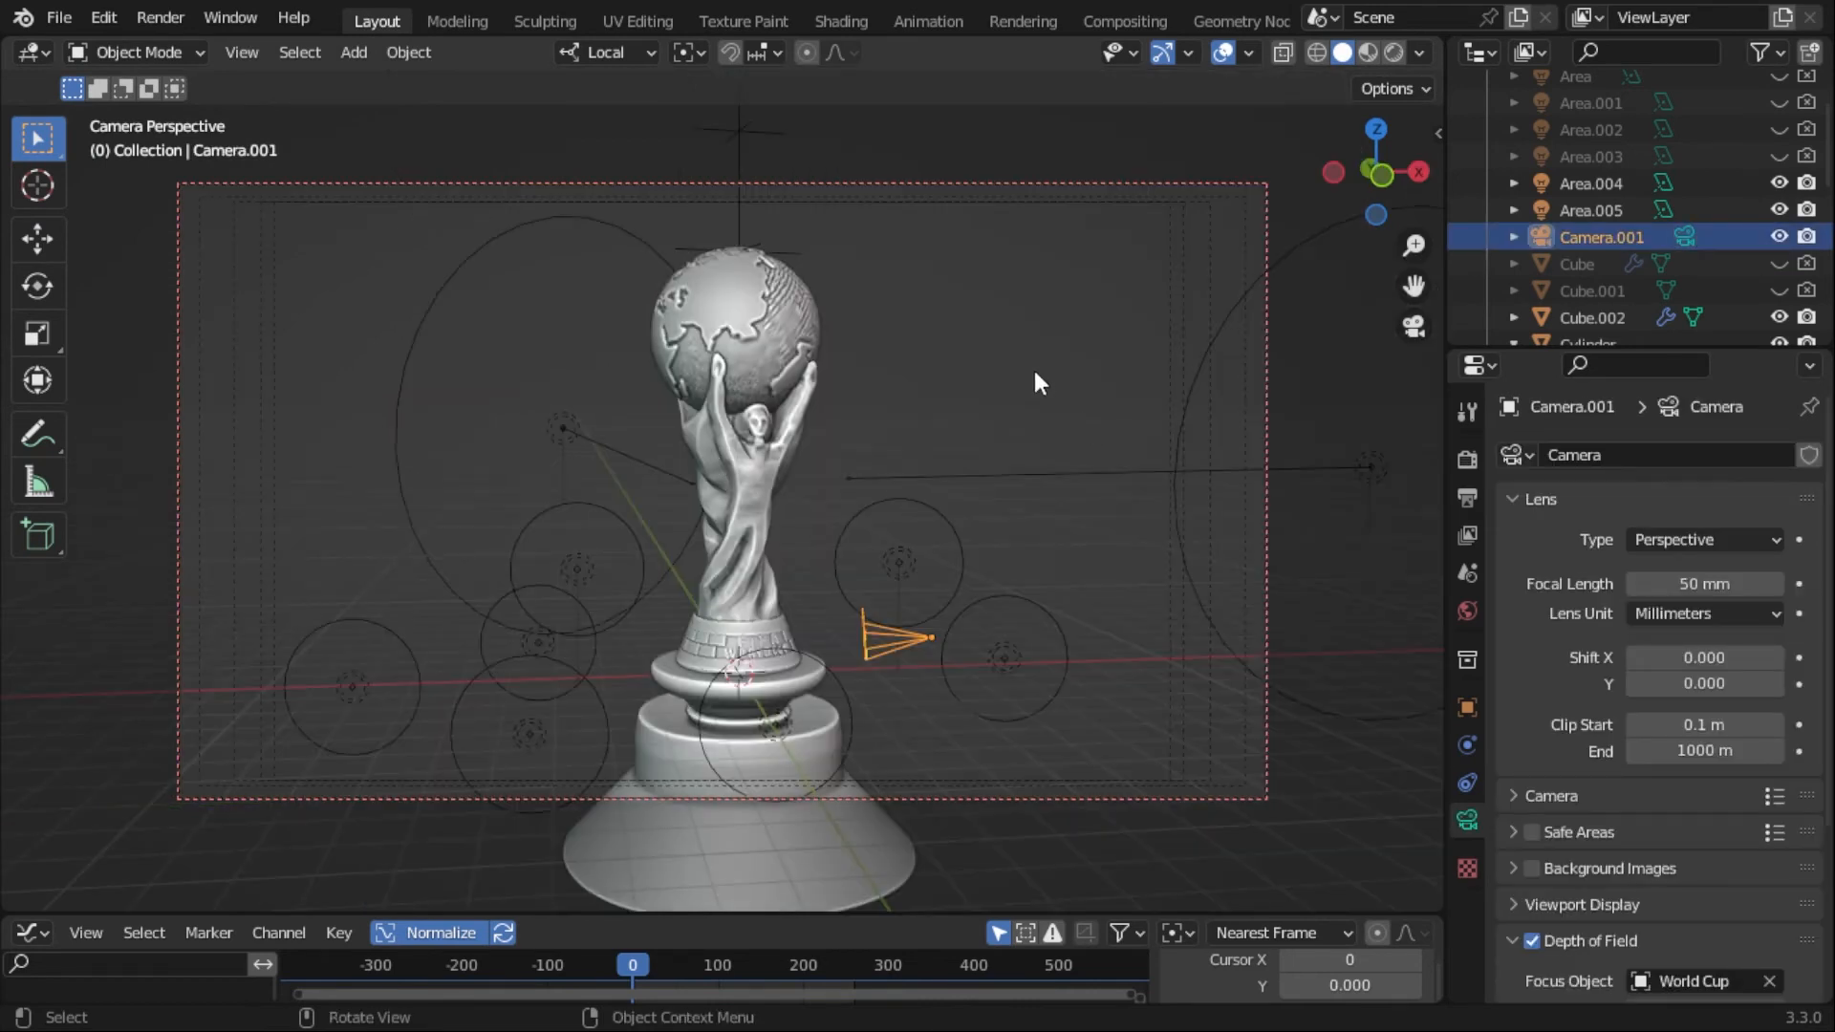
# - Deselect Camera.001 and hide the viewport overlays for a clean view of the trophy
pyautogui.click(1219, 56)
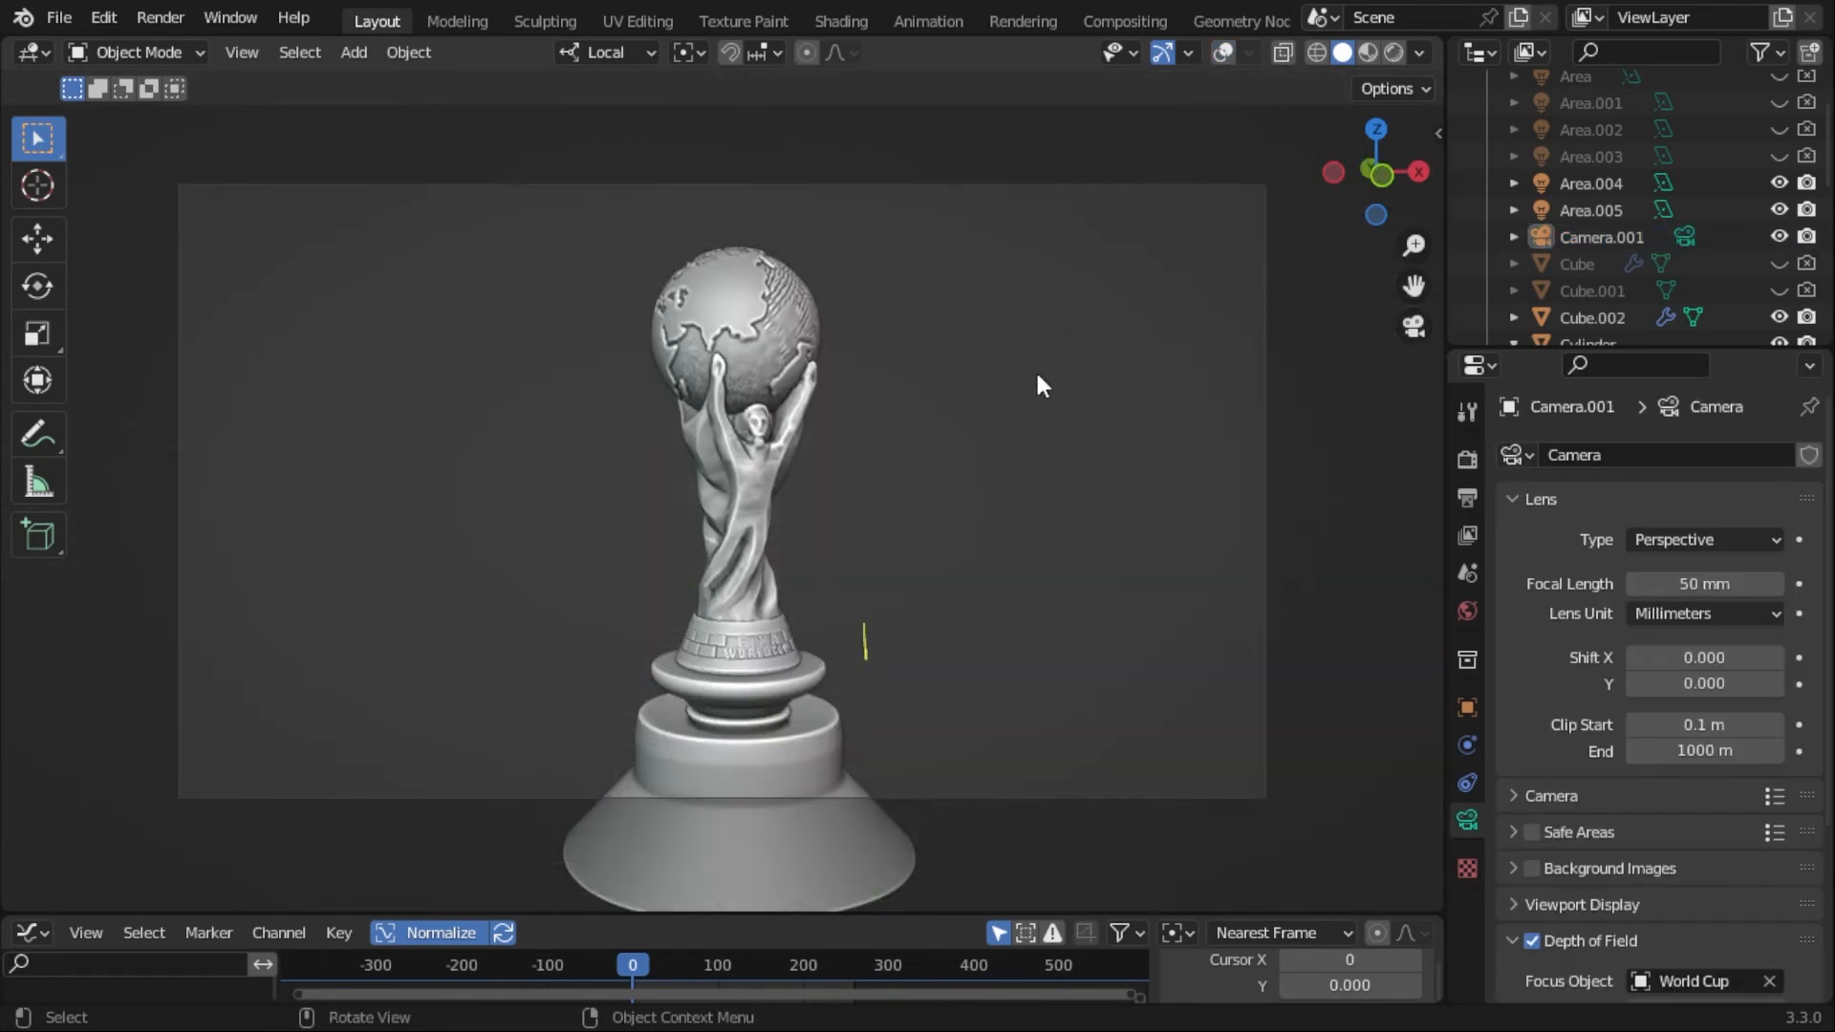
pyautogui.click(1221, 55)
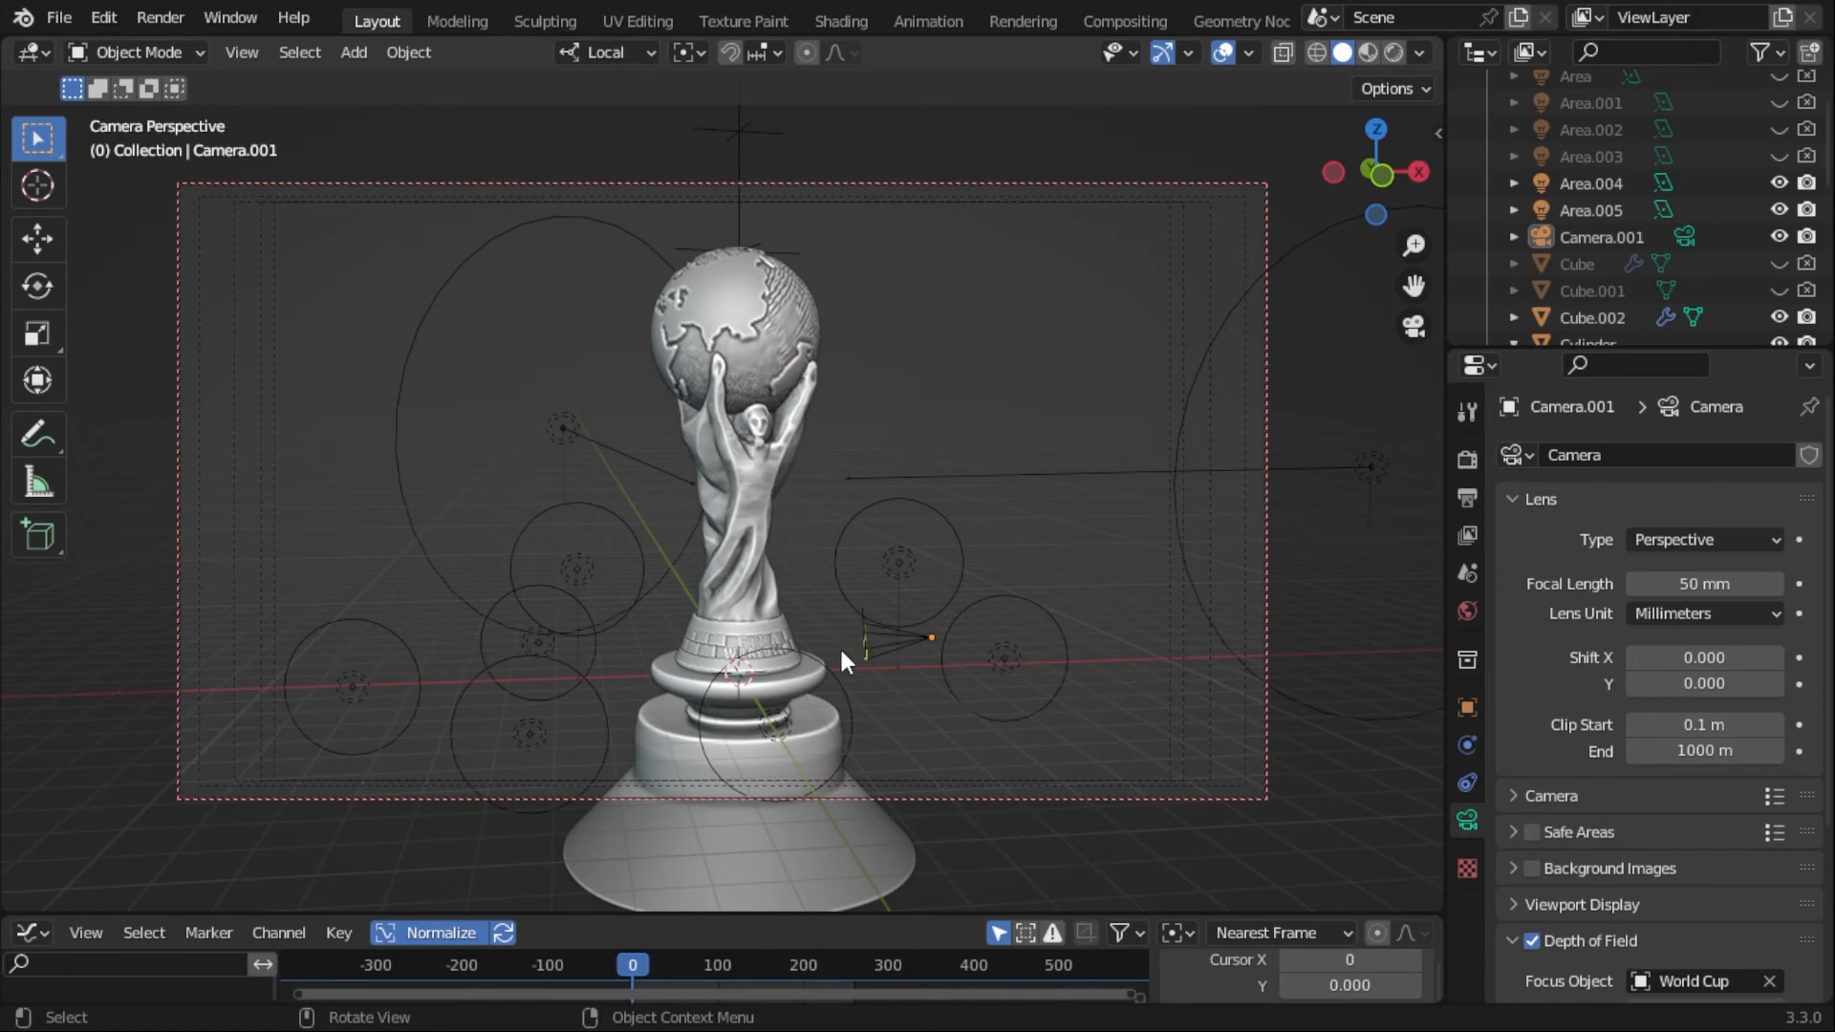
pyautogui.click(1638, 237)
pyautogui.click(1085, 284)
pyautogui.click(1224, 54)
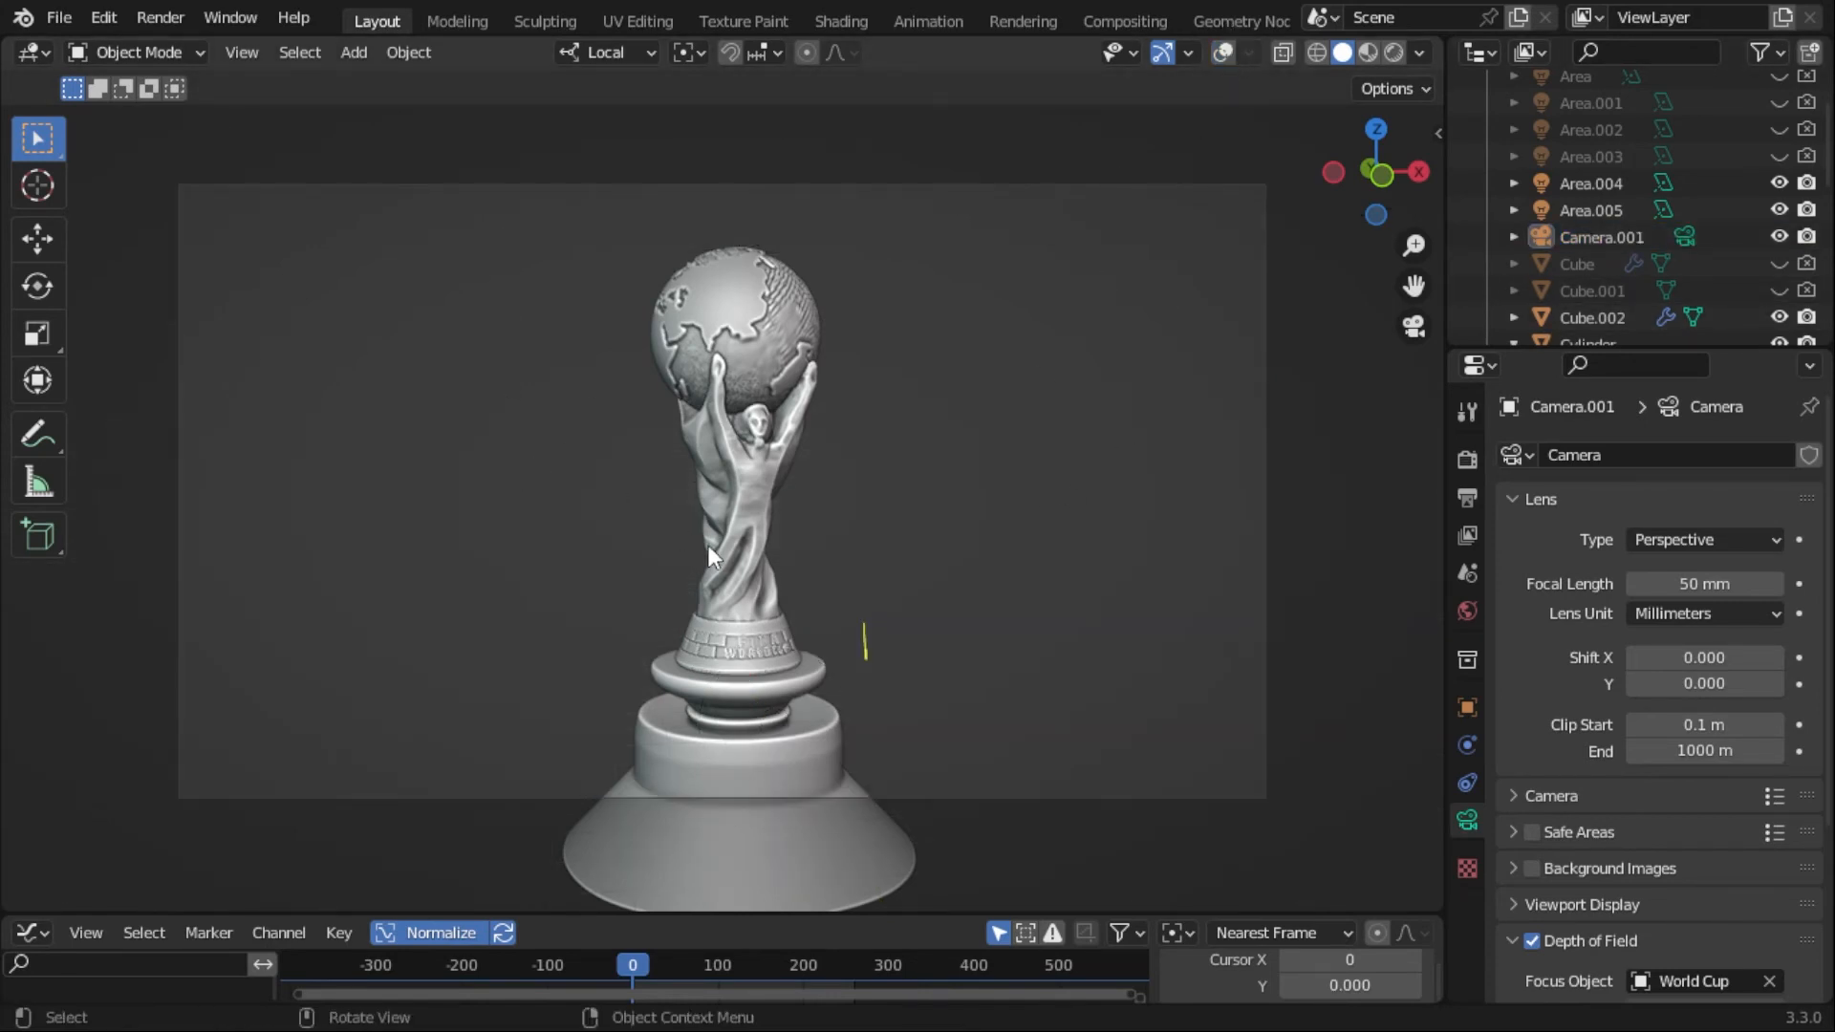